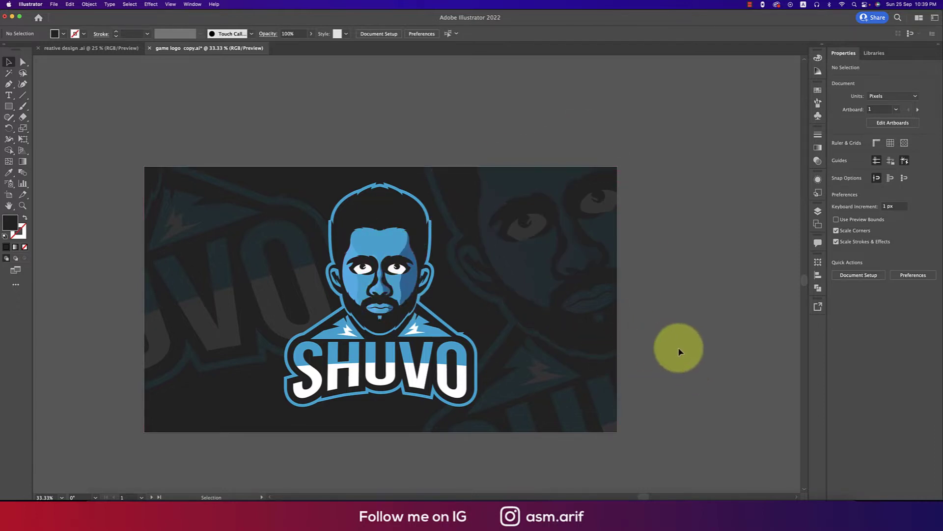
drag(126, 348, 388, 337)
drag(254, 320, 523, 354)
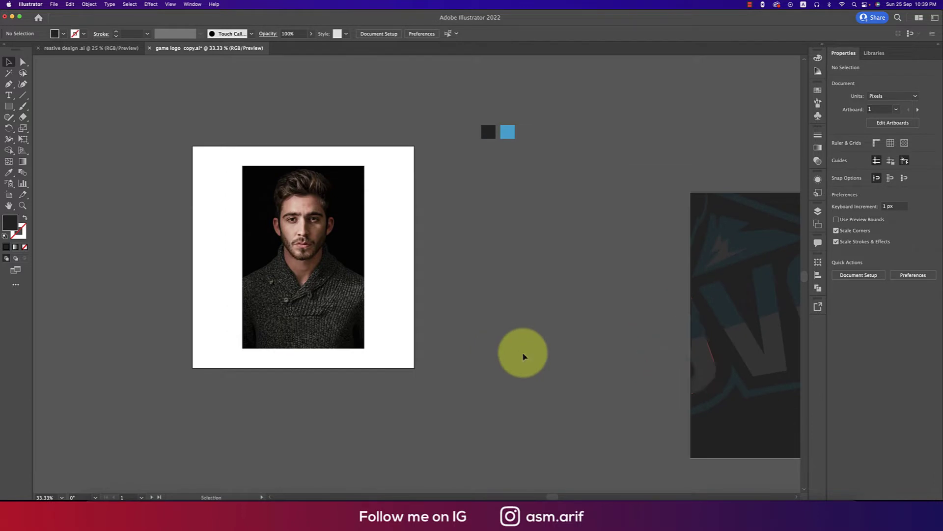
drag(603, 339, 143, 305)
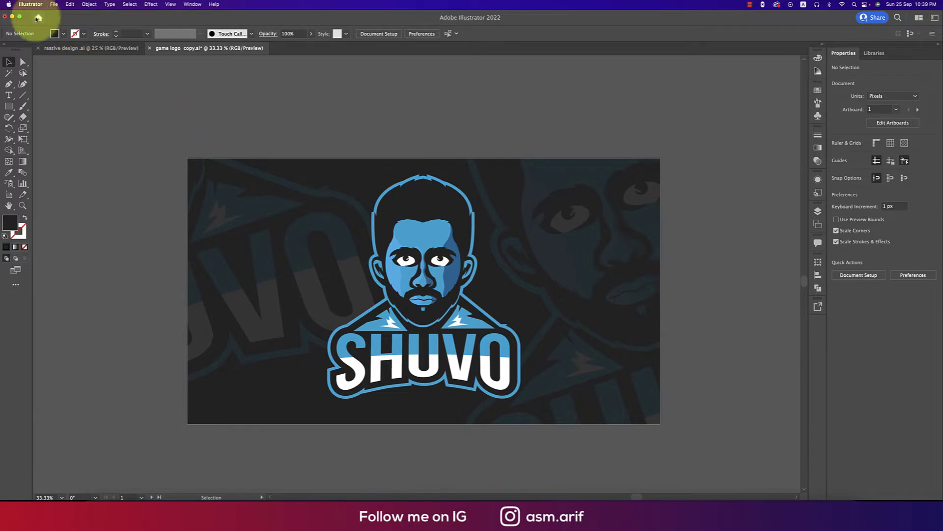
Create a new 1200 x 1200 px document named "face game logo".
click(54, 5)
click(56, 16)
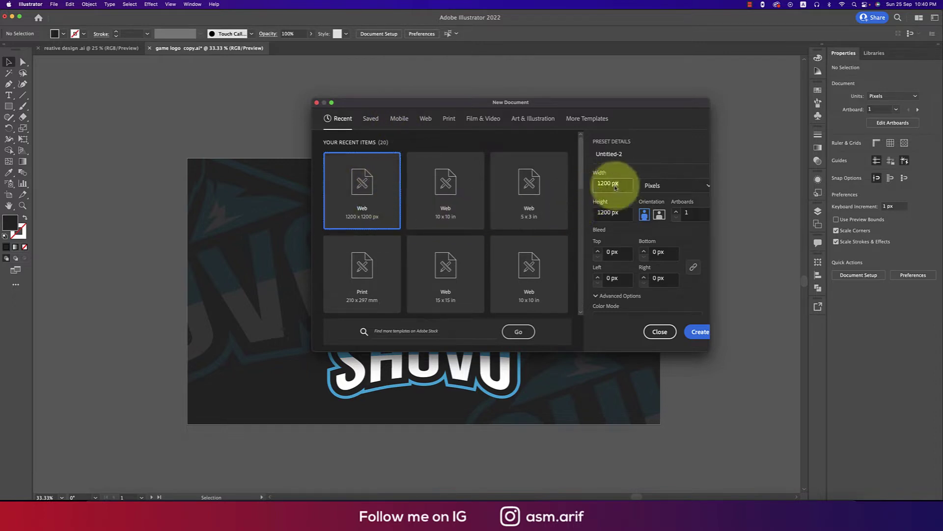
click(634, 153)
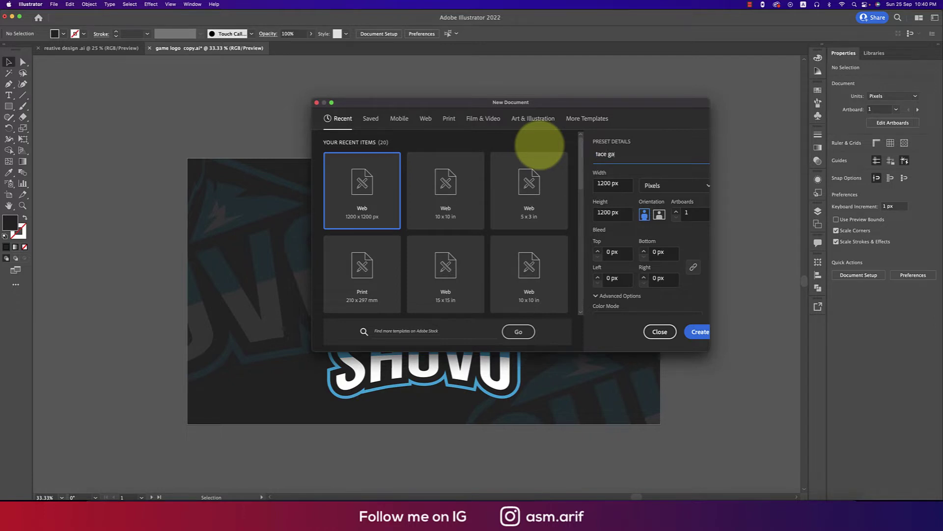
text(face game logo)
click(700, 332)
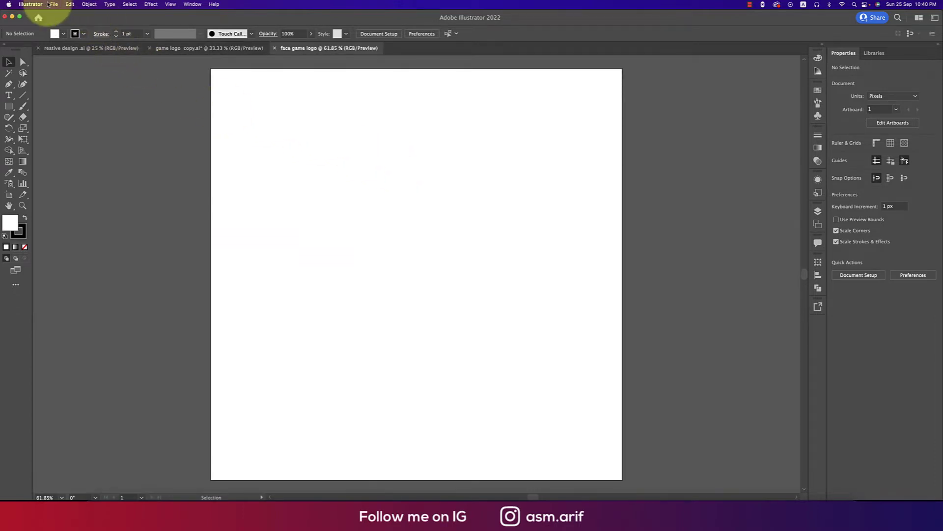
Place the dark-background portrait JPEG of the man in a sweater from Downloads at full artboard height, 800 x 1200 px.
click(54, 4)
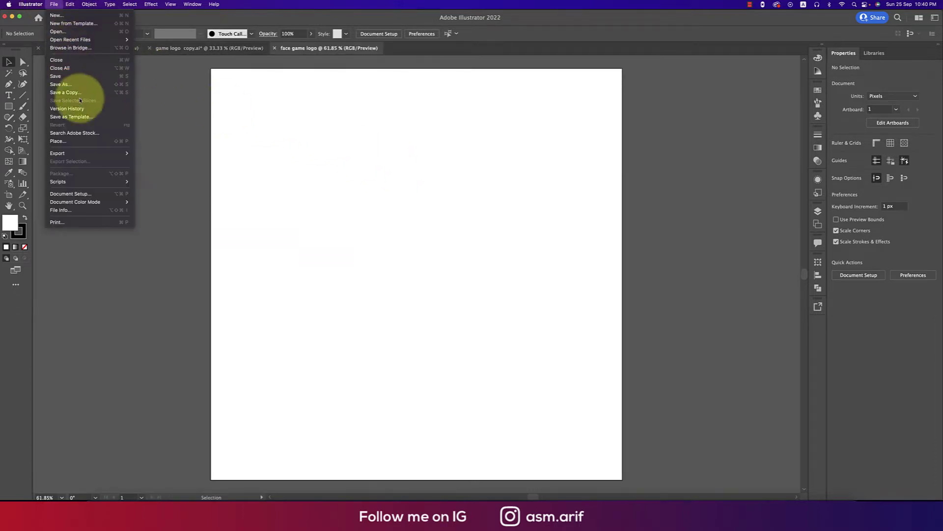
click(81, 142)
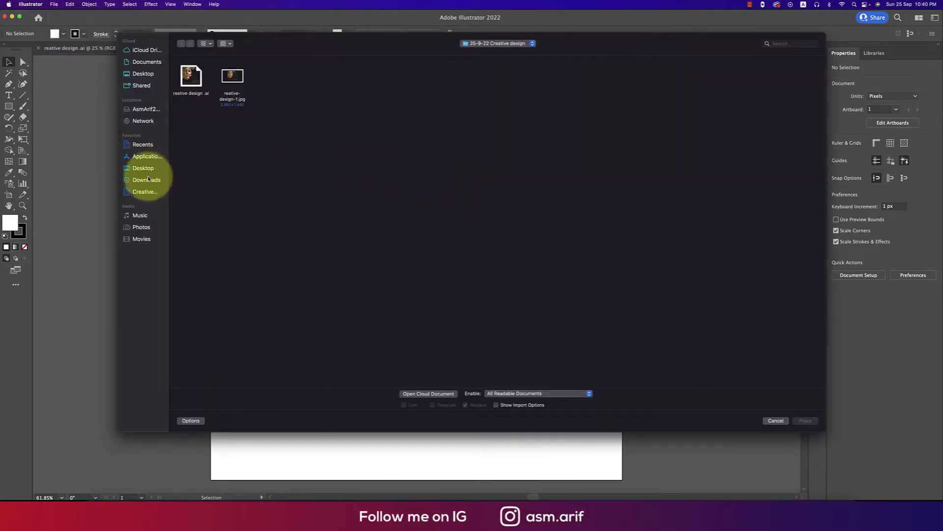
click(164, 181)
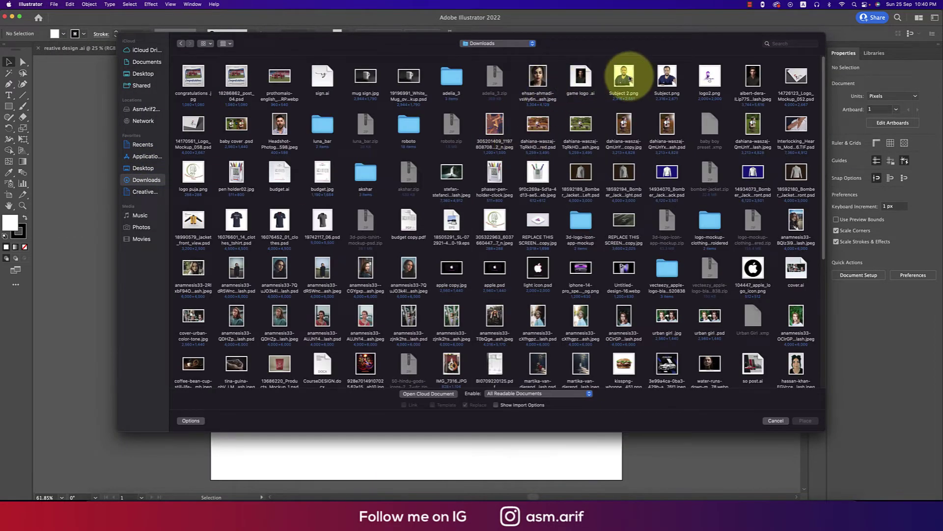
click(624, 76)
click(756, 77)
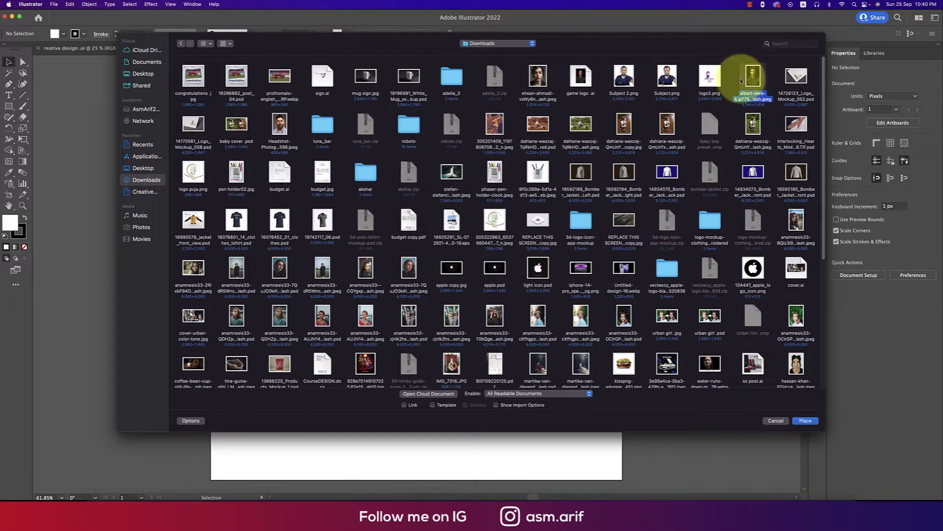
click(805, 420)
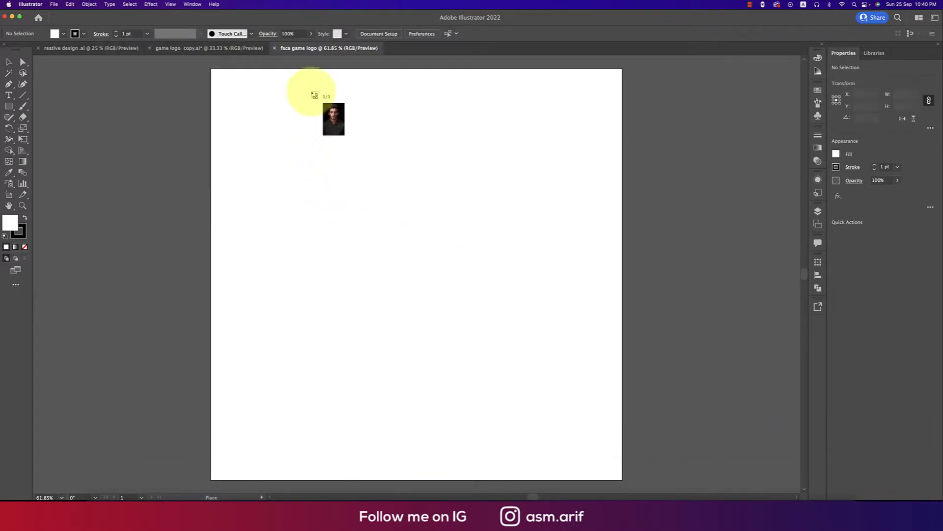
drag(309, 71, 617, 482)
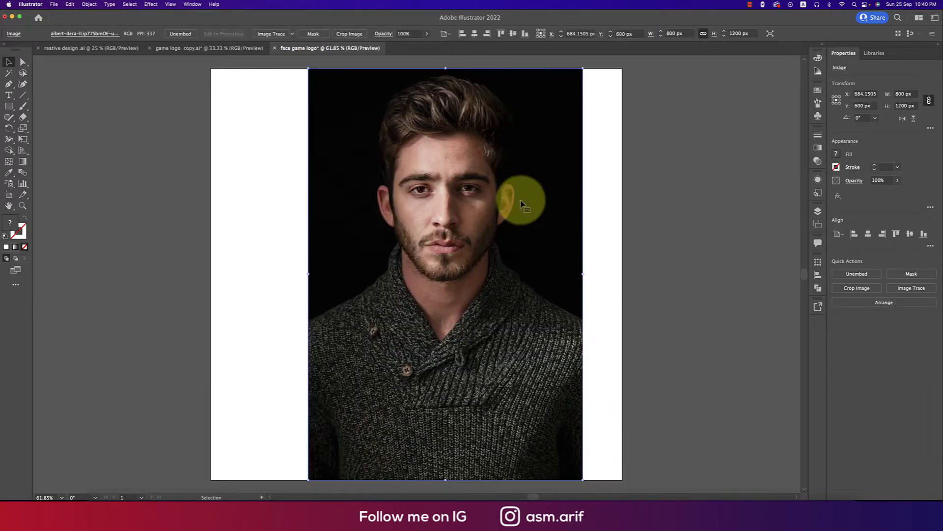
Centre the portrait horizontally on the artboard and set its opacity to 50%.
click(479, 35)
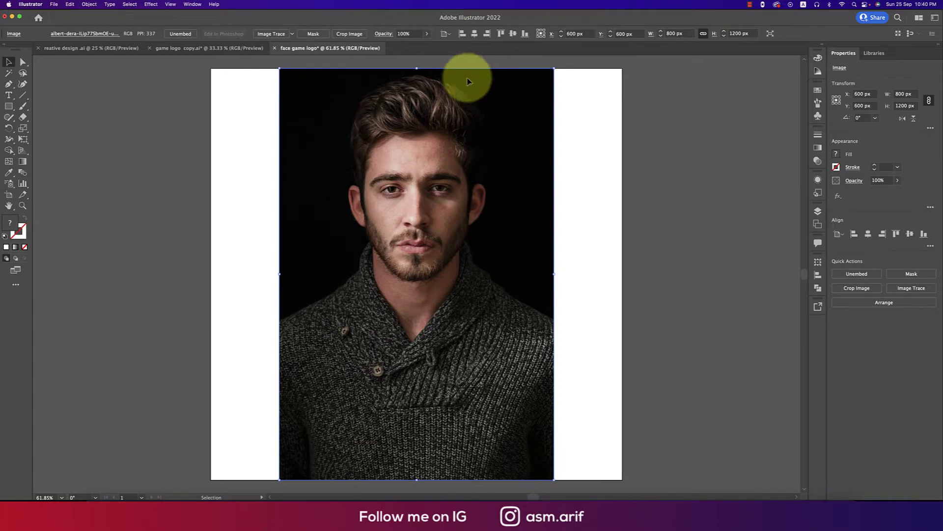
click(402, 34)
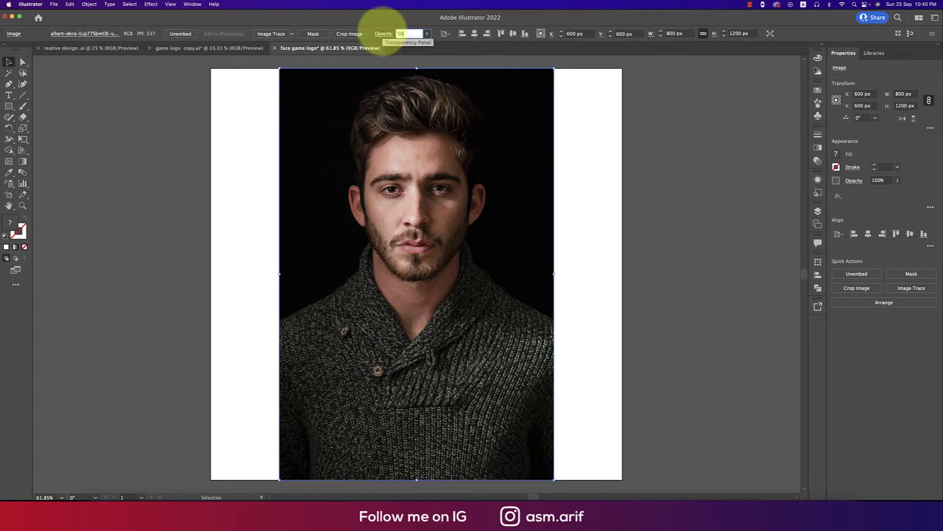
text(50)
key(Return)
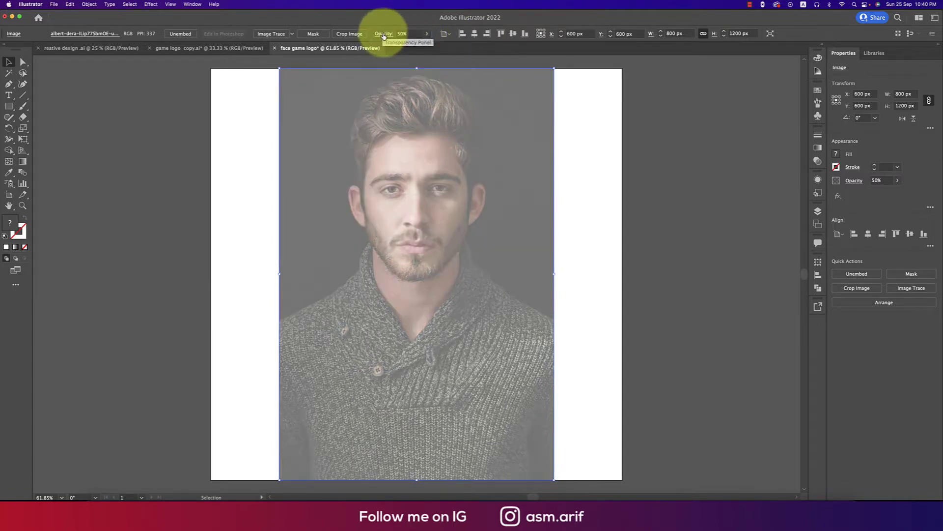
key(super+shift+a)
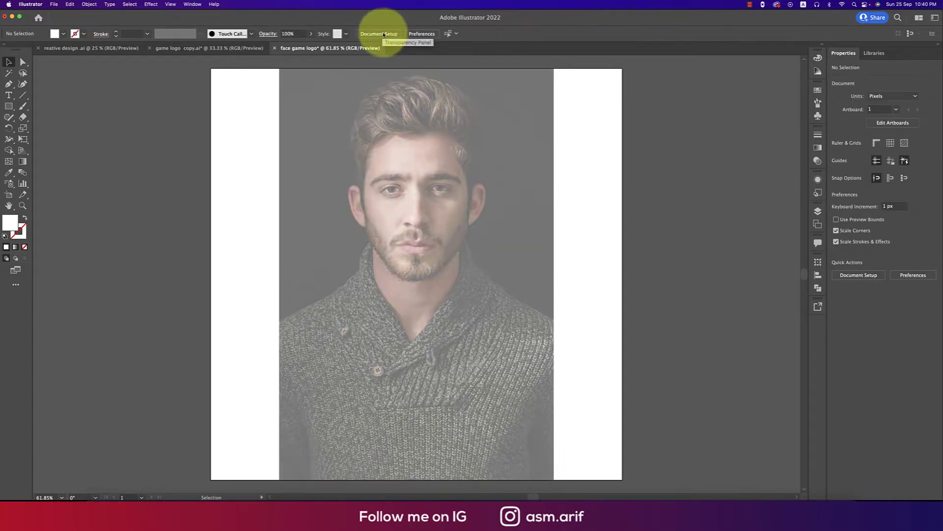
Add a new layer above the photo and draw a vertical line about 1223 px long down the middle of the face.
click(818, 211)
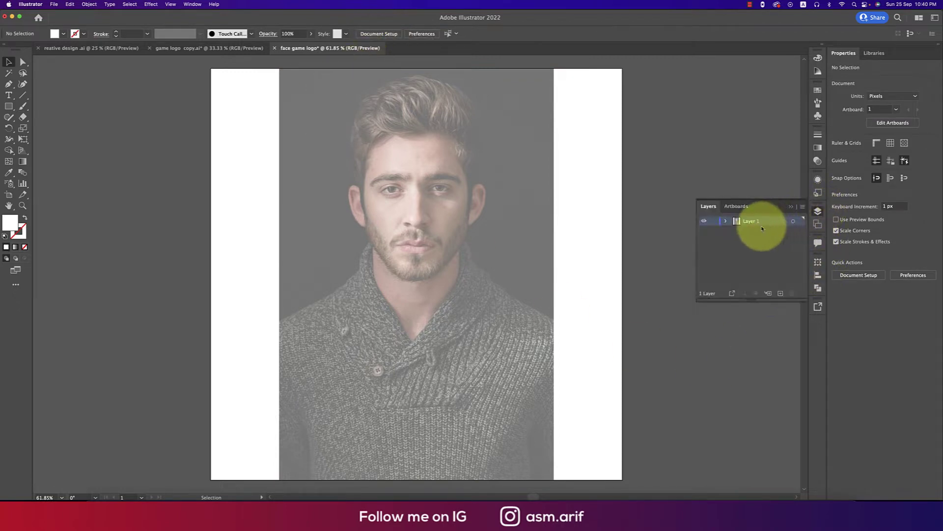
click(780, 293)
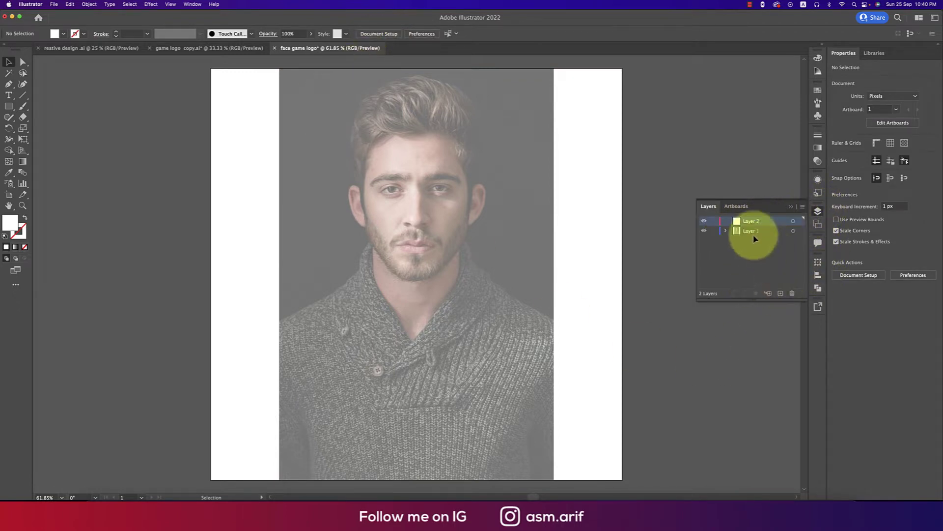
click(24, 97)
click(49, 94)
drag(408, 66, 413, 484)
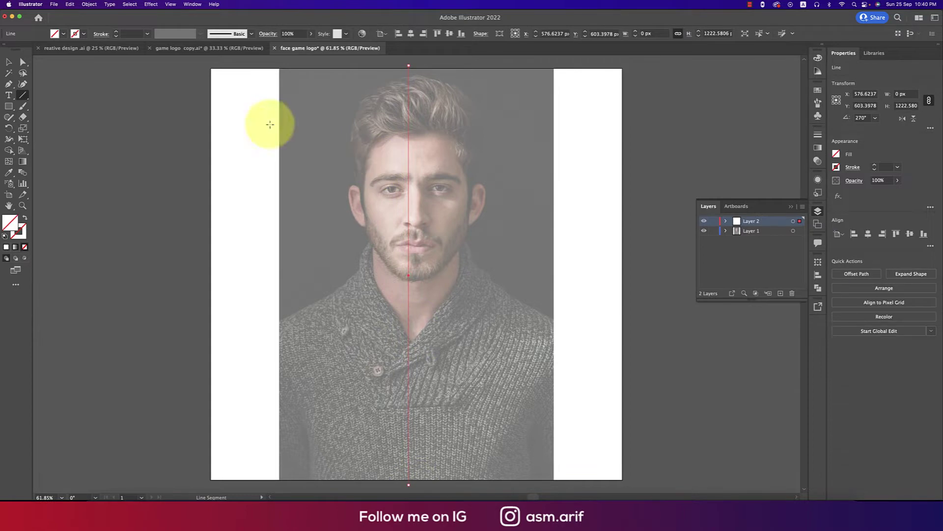
Give the vertical line a black stroke and centre it horizontally on the artboard.
click(81, 36)
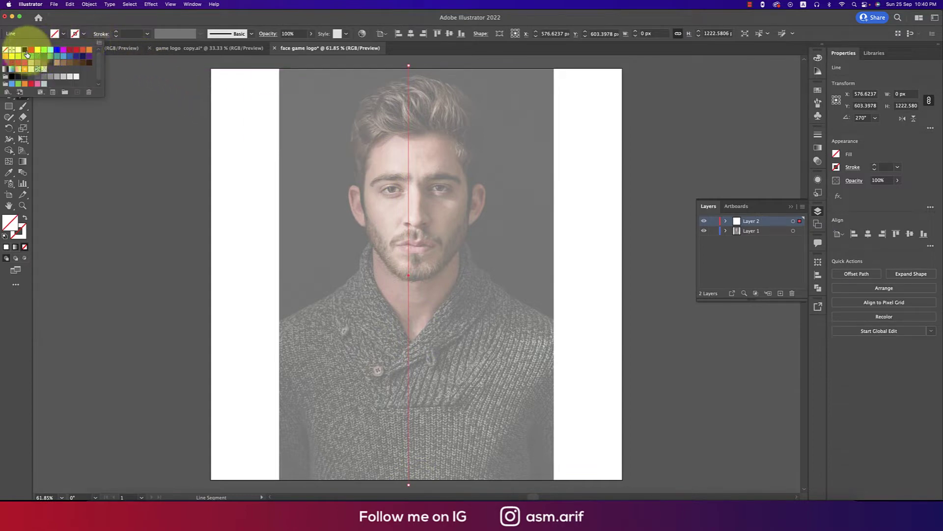
click(25, 50)
click(415, 37)
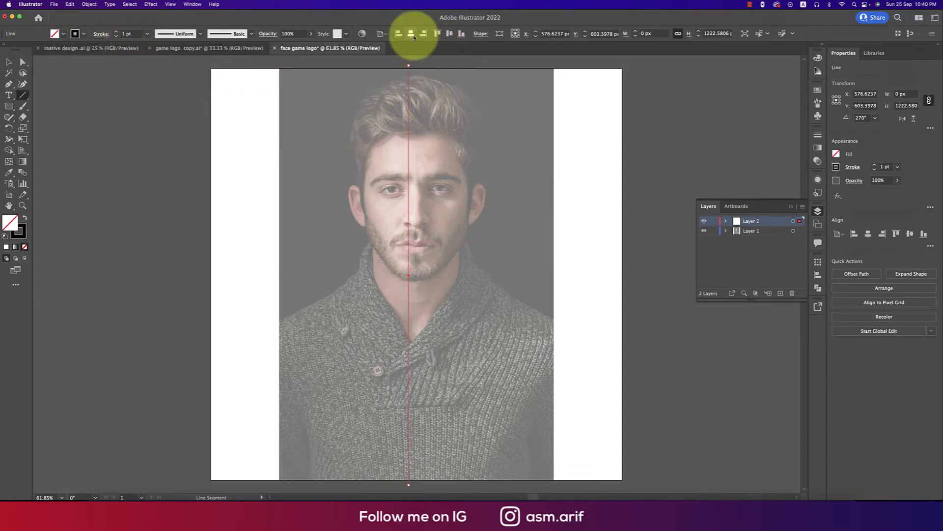
click(415, 37)
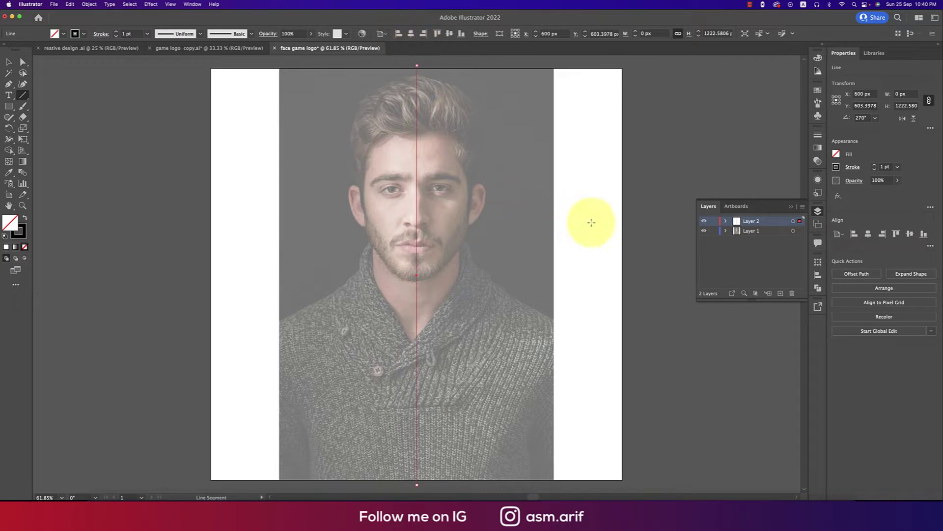
click(9, 62)
click(90, 97)
Start a Pen tool path at the inner corner of the right-hand eye and trace the pointed under-eye crease.
drag(11, 84, 47, 88)
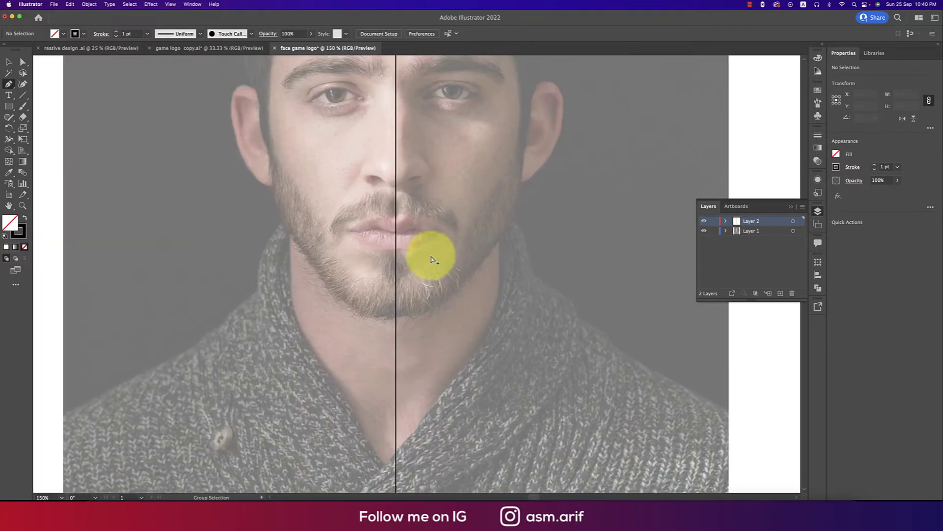
scroll(440, 253, up, 3)
drag(463, 146, 459, 293)
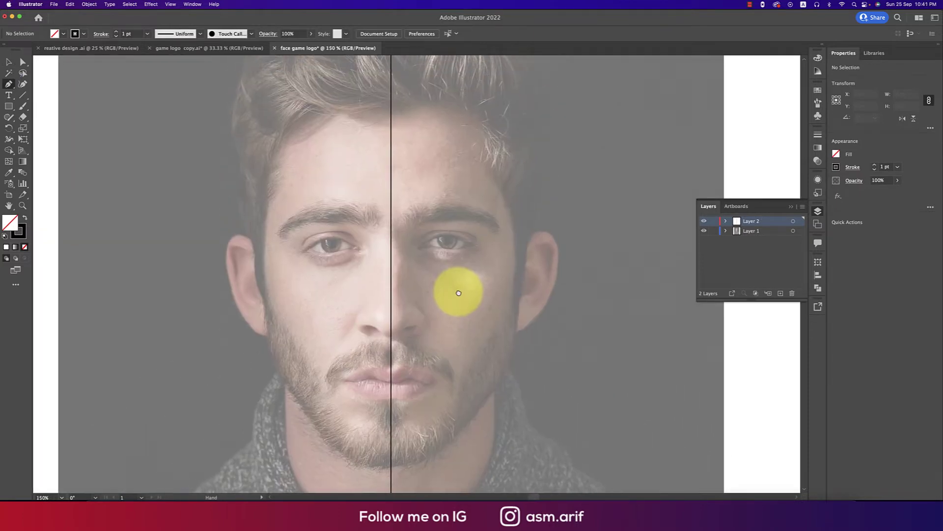
scroll(411, 263, up, 2)
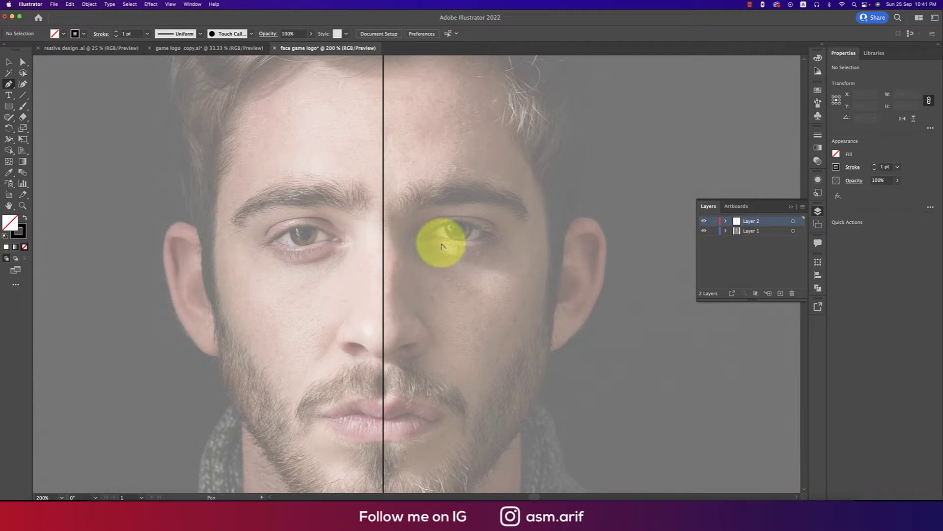
scroll(436, 253, up, 2)
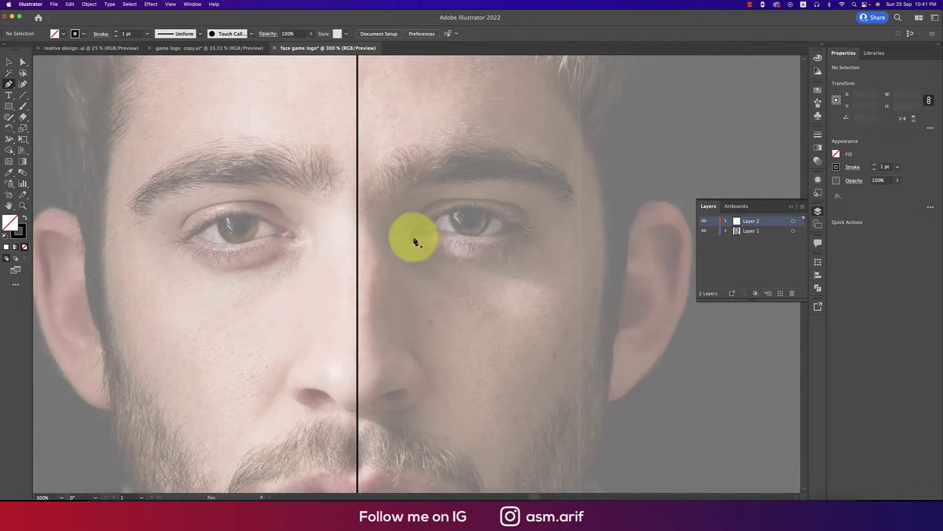
click(410, 237)
click(476, 241)
click(462, 248)
click(490, 258)
click(409, 248)
Continue the path down the side of the nose and around the nostril on the right half of the face.
mouse_move(407, 341)
mouse_down()
mouse_move(421, 355)
mouse_move(433, 426)
mouse_up()
drag(401, 411, 370, 411)
drag(422, 366, 369, 404)
click(415, 404)
click(371, 406)
click(407, 388)
drag(392, 367, 390, 352)
Trace up the nose bridge and around the right-hand eyebrow with jagged hair tips, closing the path at the eye corner.
drag(384, 247, 400, 215)
drag(369, 174, 357, 171)
drag(454, 143, 481, 145)
drag(580, 222, 577, 200)
click(559, 203)
click(560, 195)
click(493, 174)
drag(488, 180, 406, 204)
click(410, 237)
super+click(522, 263)
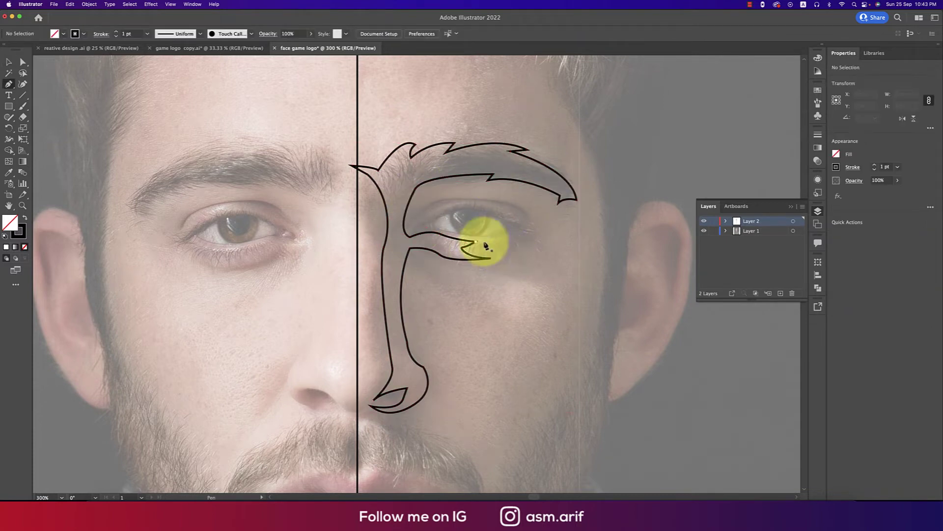
click(475, 241)
mouse_move(528, 213)
mouse_down()
mouse_move(519, 198)
mouse_move(569, 261)
mouse_up()
key(BackSpace)
key(BackSpace)
Draw the closed almond outline of the right-hand eye and the upper eyelid crease above it.
click(414, 229)
click(522, 224)
drag(431, 228, 409, 228)
click(414, 229)
click(422, 211)
drag(527, 213, 568, 245)
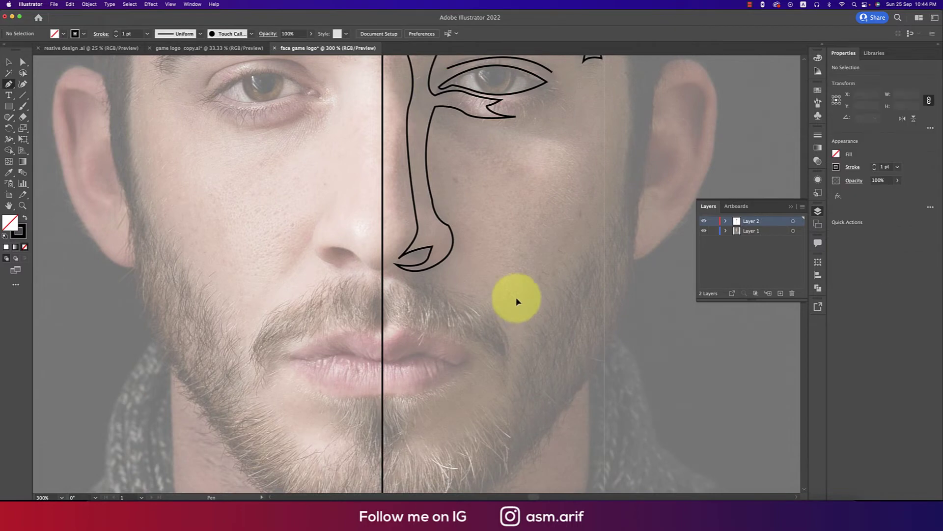
Trace the upper and lower edges of the moustache's right half with jagged hair tips, starting across the centre line.
click(370, 280)
click(398, 277)
click(437, 290)
click(487, 322)
click(506, 357)
click(479, 342)
click(399, 328)
click(413, 331)
Trace the right half of the lips from the centre line around the mouth corner to the lower lip's edge.
key(super+=)
mouse_move(361, 257)
mouse_down()
mouse_move(344, 268)
mouse_move(394, 268)
mouse_up()
super+click(393, 308)
click(360, 273)
drag(354, 355, 340, 350)
Draw the zigzag beard patch below the lower lip on the right side of the centre line.
key(super+minus)
click(376, 405)
drag(401, 399, 410, 390)
click(398, 390)
click(411, 397)
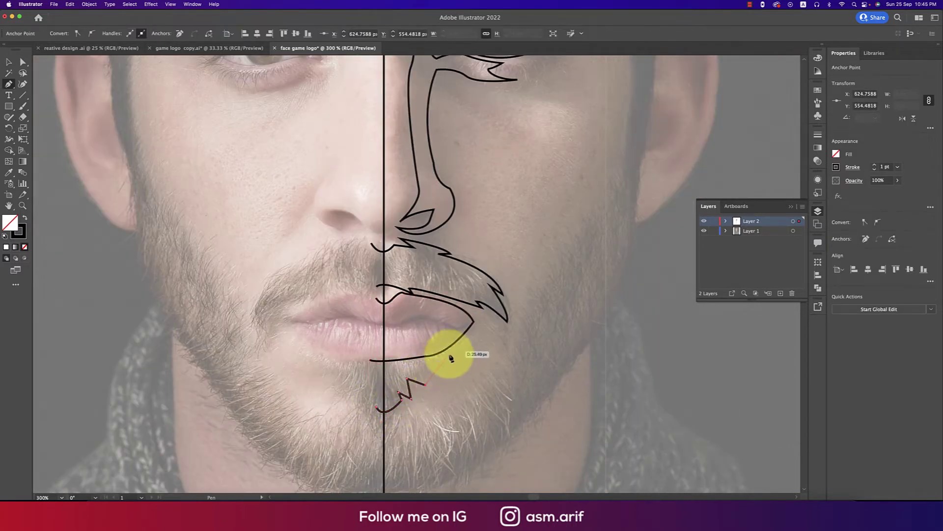
click(437, 359)
Trace the beard's inner edge from the chin at the centre line up toward the right cheek with jagged tips.
drag(360, 361, 350, 354)
click(337, 372)
click(370, 359)
click(392, 367)
drag(436, 334, 460, 286)
Continue the inner face contour up the right cheek and temple and along the forehead hairline to the centre line.
scroll(454, 304, up, 5)
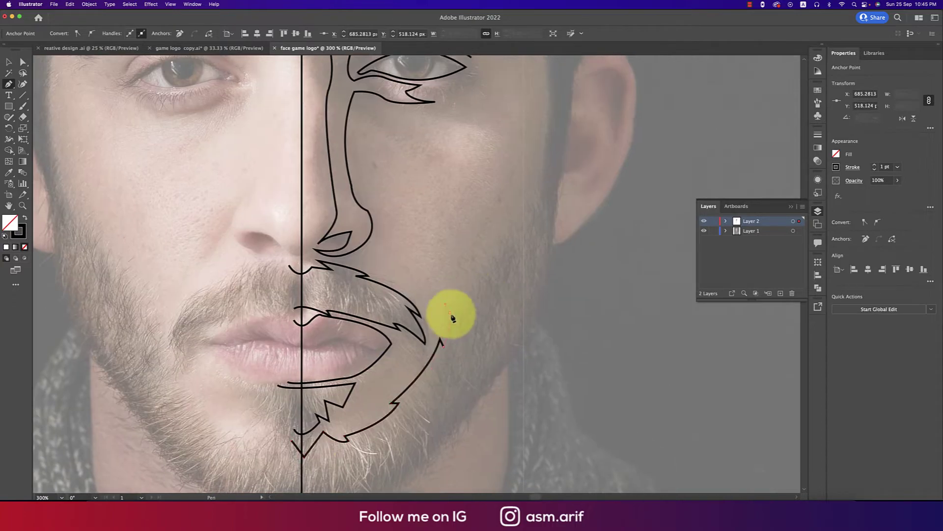
click(448, 313)
click(458, 317)
drag(504, 200, 492, 96)
key(super+minus)
key(super+minus)
click(515, 292)
click(469, 203)
click(398, 200)
Trace the outer hair contour from the top of the head at the centre line down the right side with spiky notches.
scroll(393, 200, up, 3)
click(337, 117)
click(376, 125)
click(410, 131)
click(482, 177)
click(488, 272)
scroll(480, 344, down, 3)
click(476, 250)
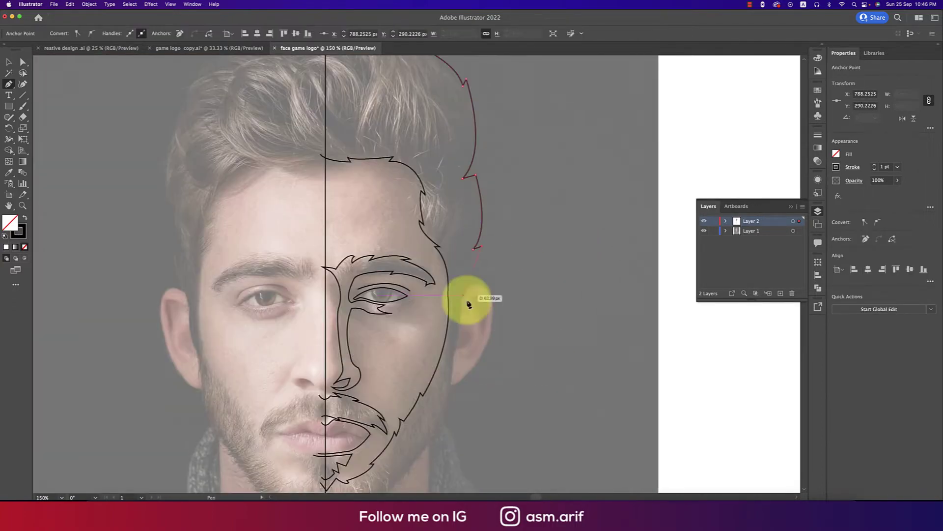
Continue the outer contour around the right-hand ear and along the jaw and beard, ending past the centre line under the chin.
scroll(467, 301, down, 5)
click(524, 224)
click(497, 290)
drag(418, 355, 377, 356)
click(420, 358)
key(Escape)
Select all the traced paths with the centre line and build black-filled hair, beard, ear and face shapes using the Shape Builder.
scroll(457, 369, up, 3)
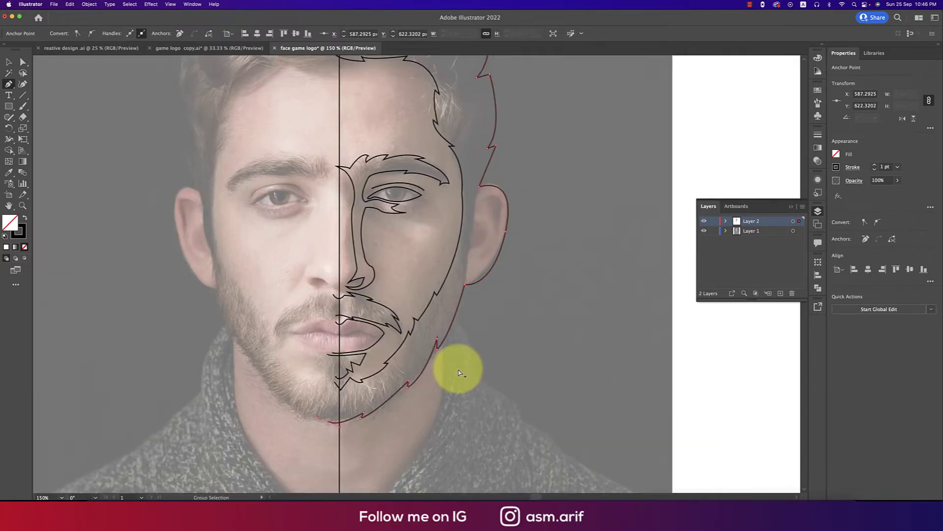
key(super+minus)
click(8, 61)
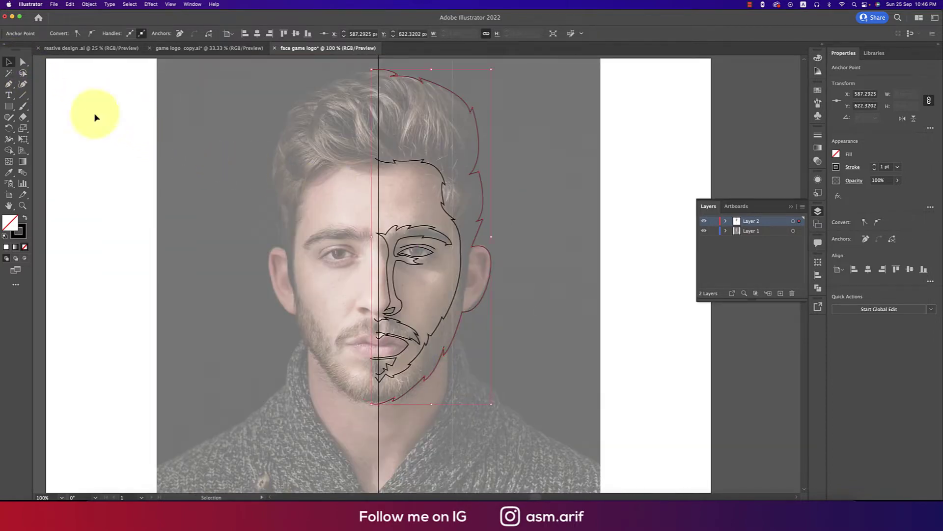
click(96, 117)
click(365, 138)
drag(337, 91, 562, 396)
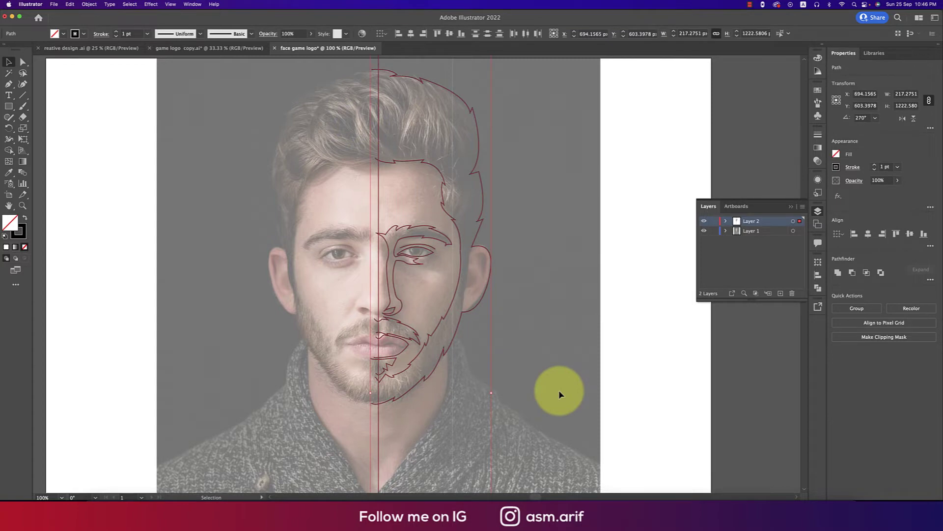
click(10, 150)
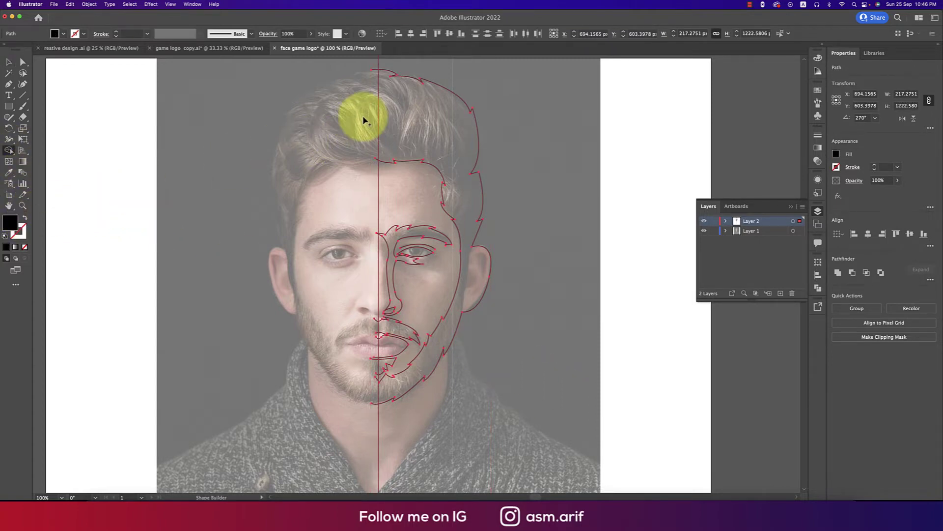
click(411, 109)
click(453, 237)
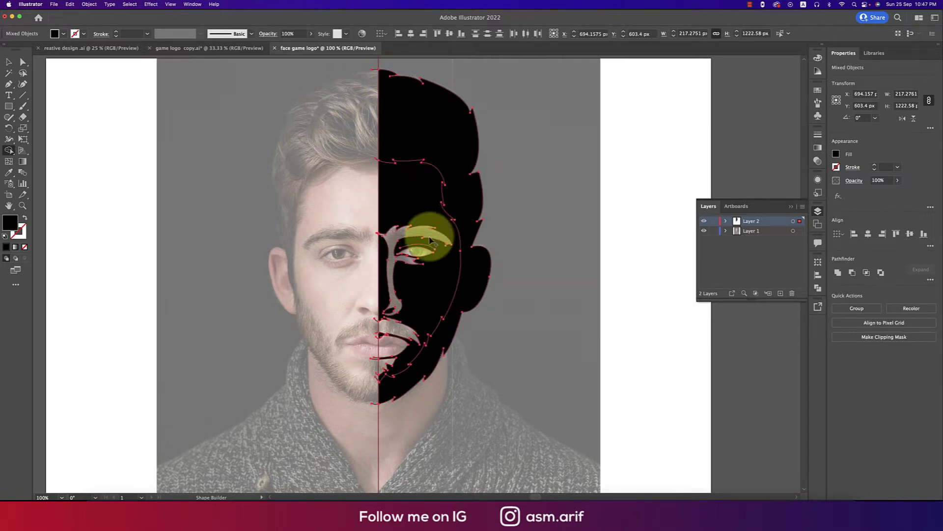
Build the remaining black-filled eye, nose, moustache and lip shapes on the right half of the face with the Shape Builder.
click(431, 239)
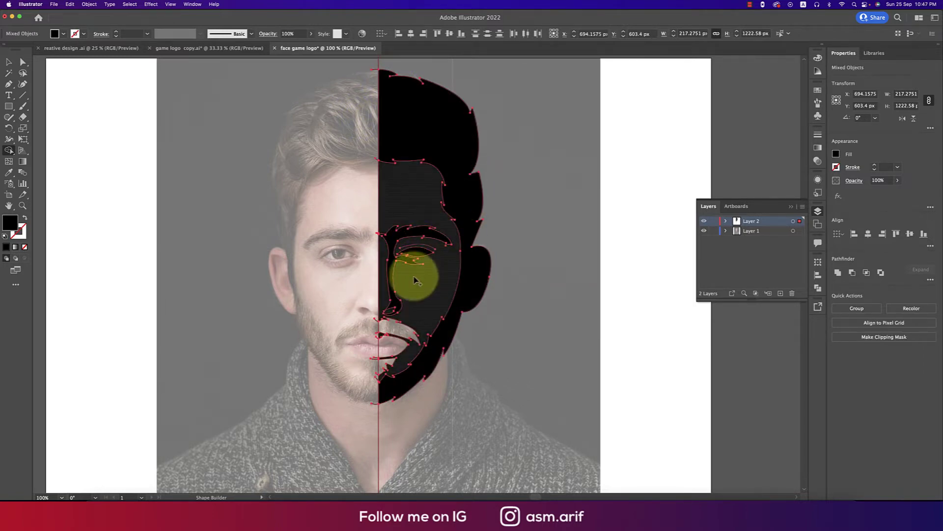
scroll(413, 270, down, 3)
click(407, 259)
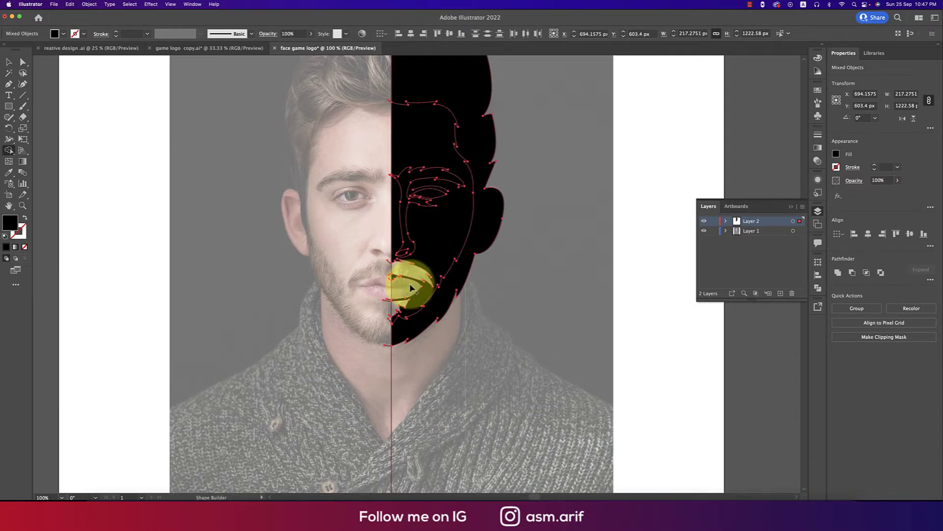
key(super+z)
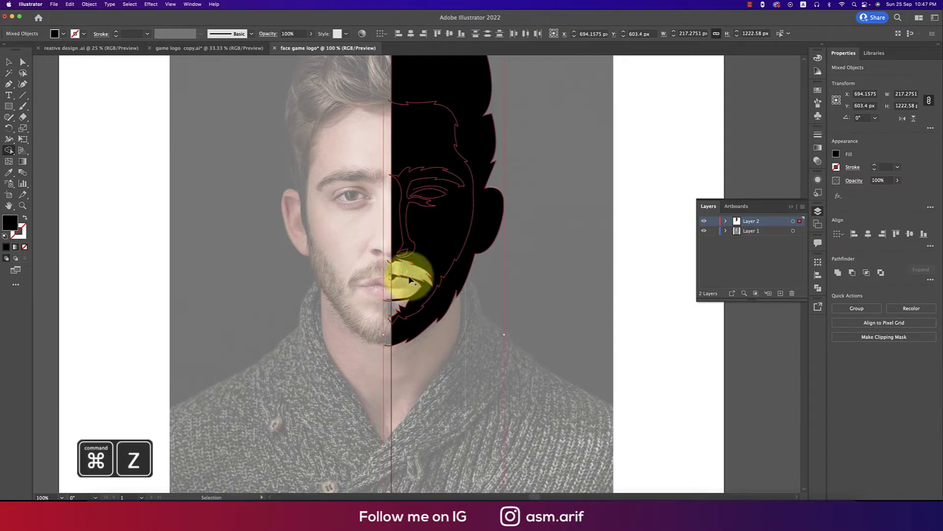
key(super+z)
key(super+z)
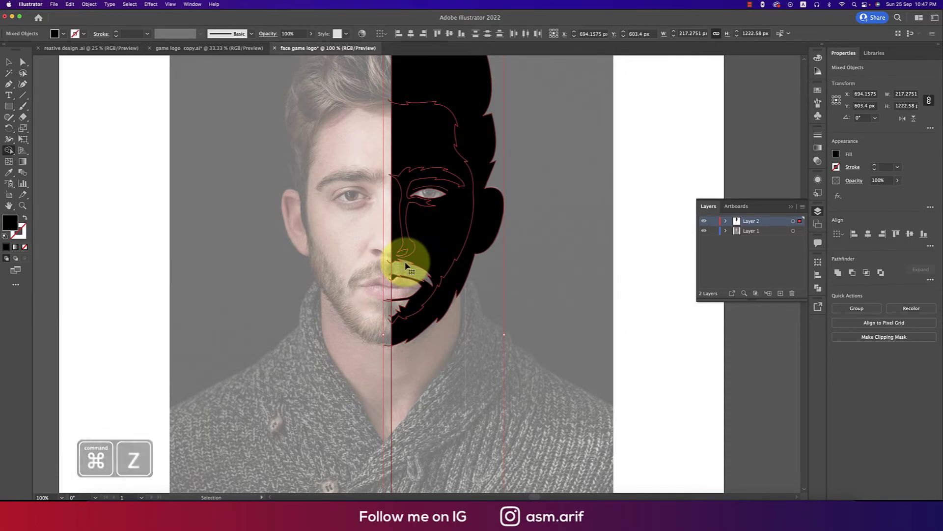
click(408, 248)
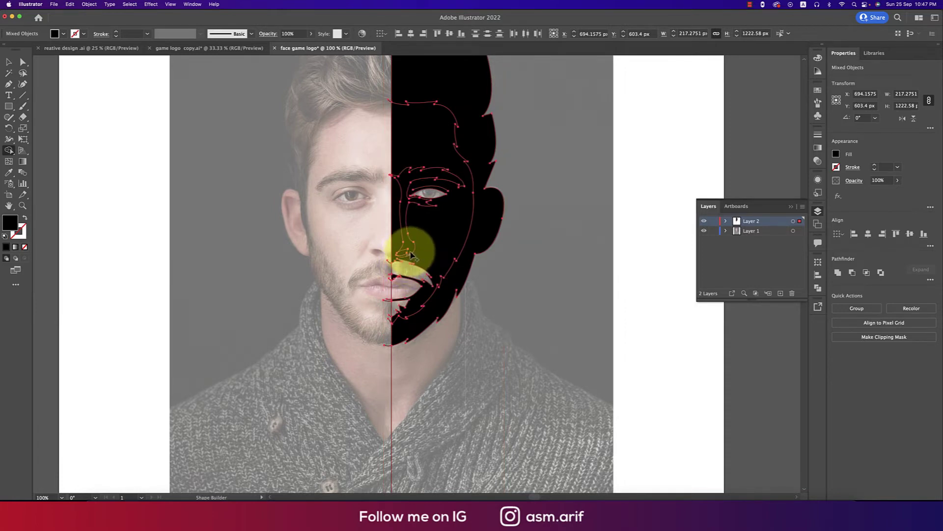
scroll(409, 283, up, 3)
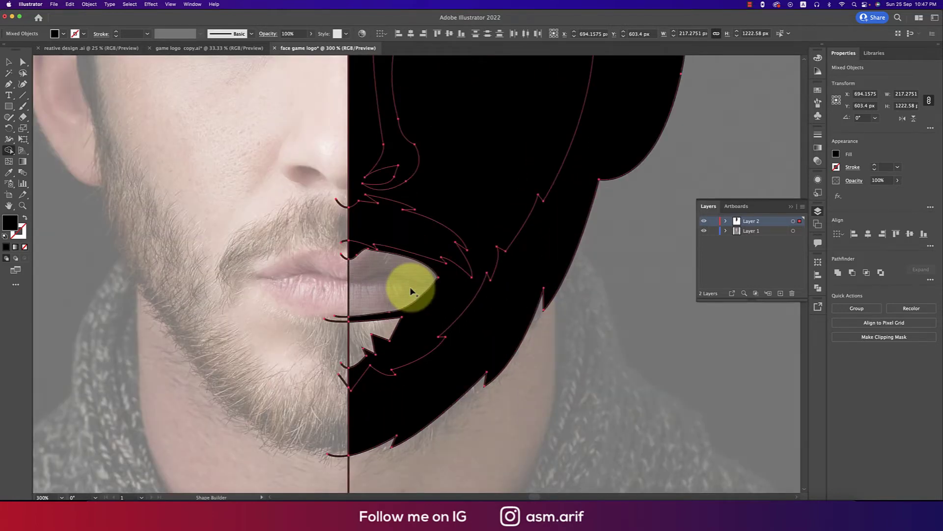
scroll(390, 330, down, 4)
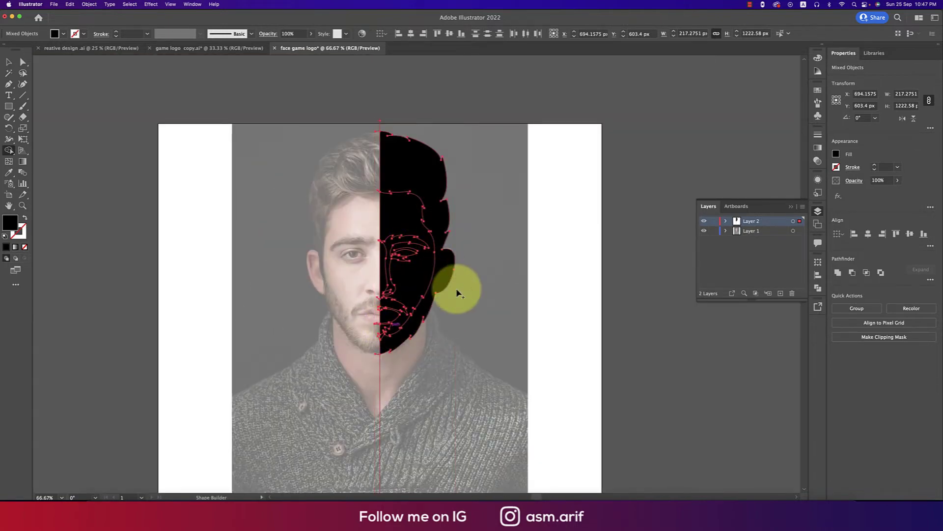
Move the traced half-face artwork together with its centre line off the artboard into the empty space to the right of the photo.
key(v)
click(546, 317)
scroll(452, 273, up, 1)
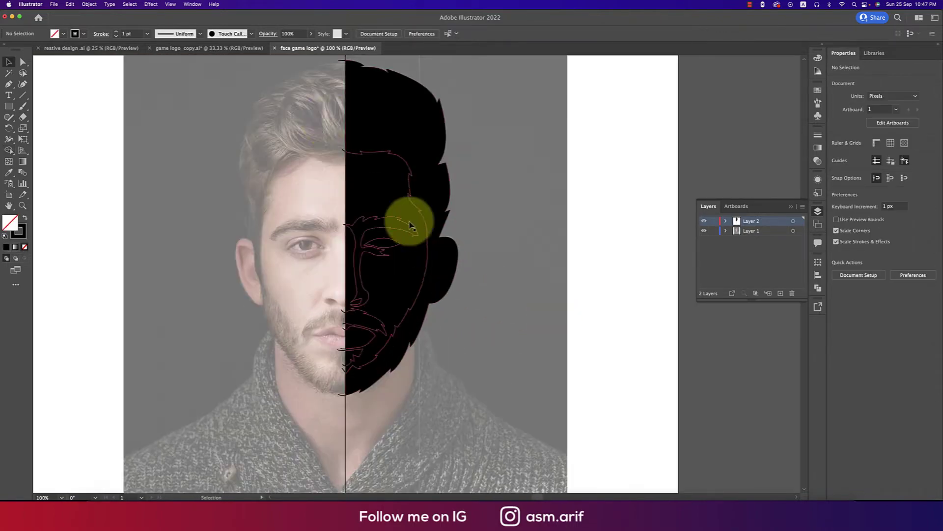
drag(297, 66, 501, 417)
scroll(452, 393, down, 3)
drag(431, 344, 674, 343)
scroll(653, 358, right, 3)
click(540, 341)
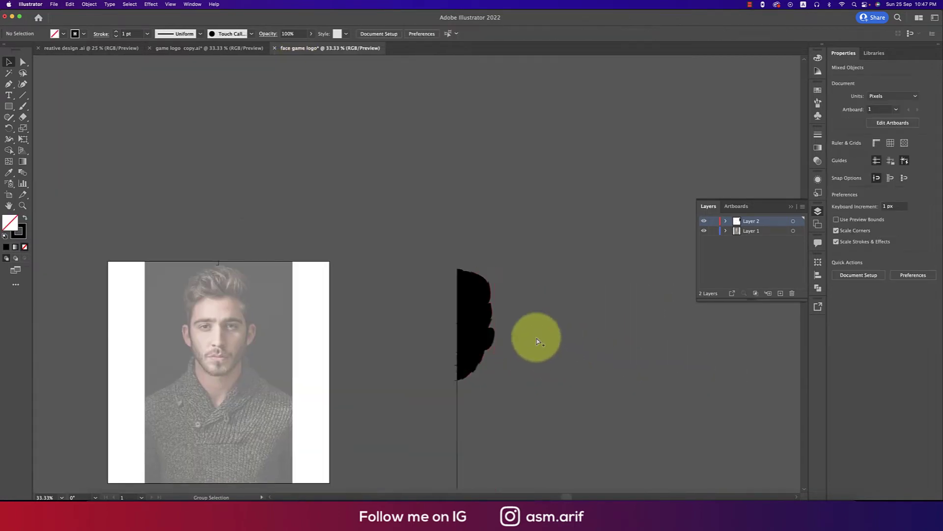
Select the moved half face and remove the path ends overhanging the centre line beside the mouth and beard with the Shape Builder.
scroll(489, 321, up, 4)
scroll(488, 325, down, 3)
drag(363, 185, 547, 455)
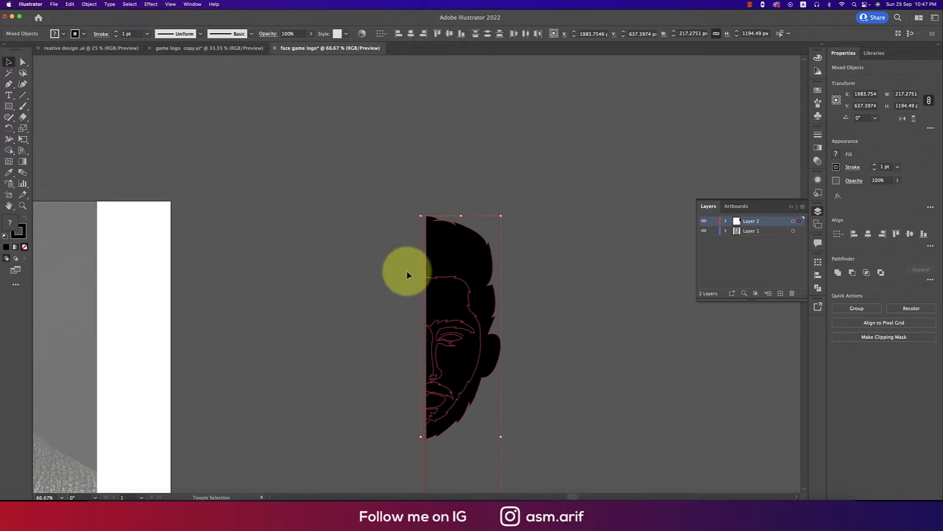
scroll(406, 270, up, 4)
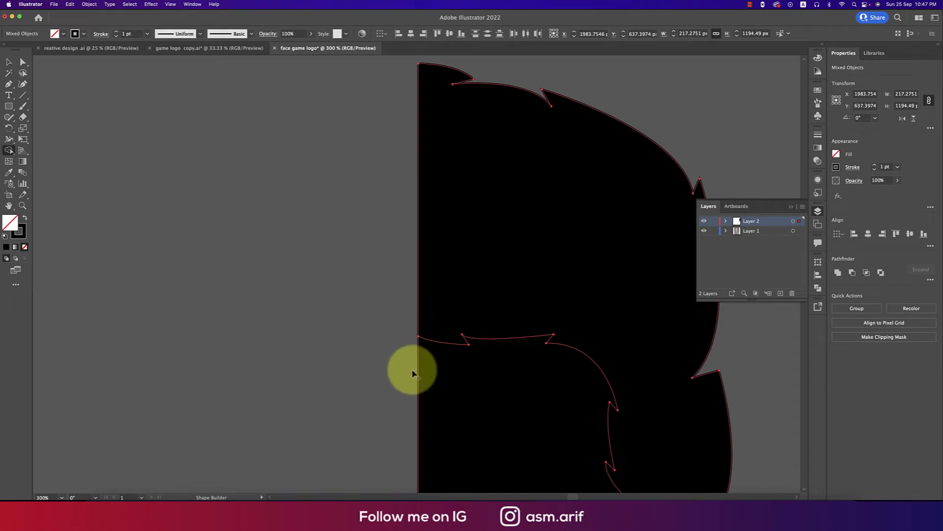
scroll(410, 300, down, 4)
scroll(402, 381, down, 5)
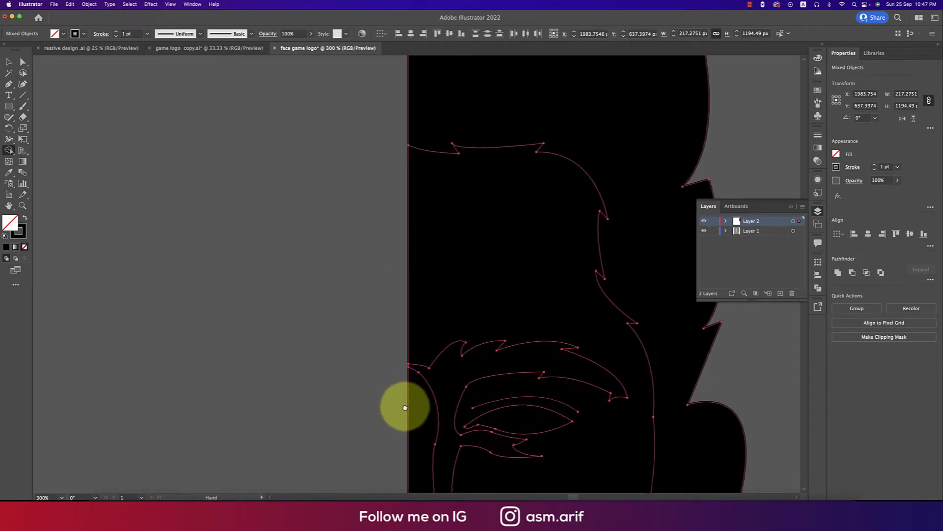
scroll(405, 440, down, 4)
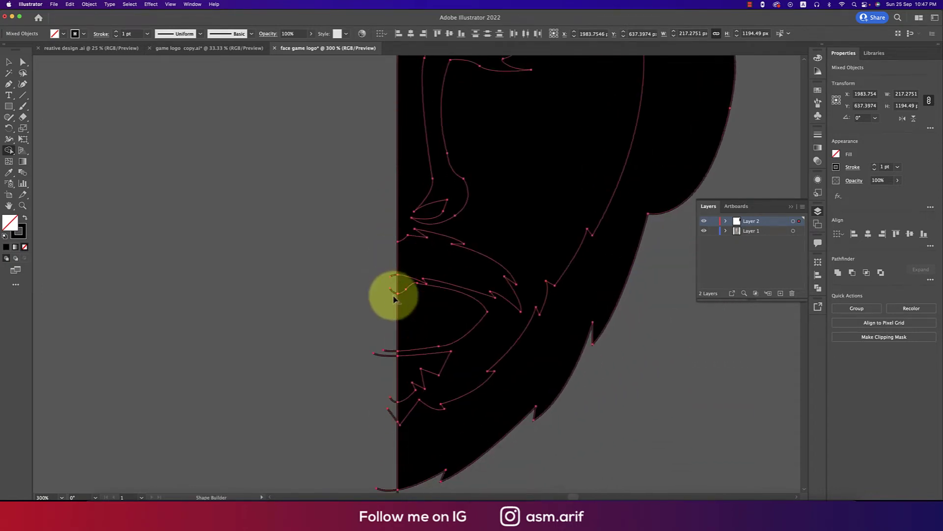
alt+click(394, 276)
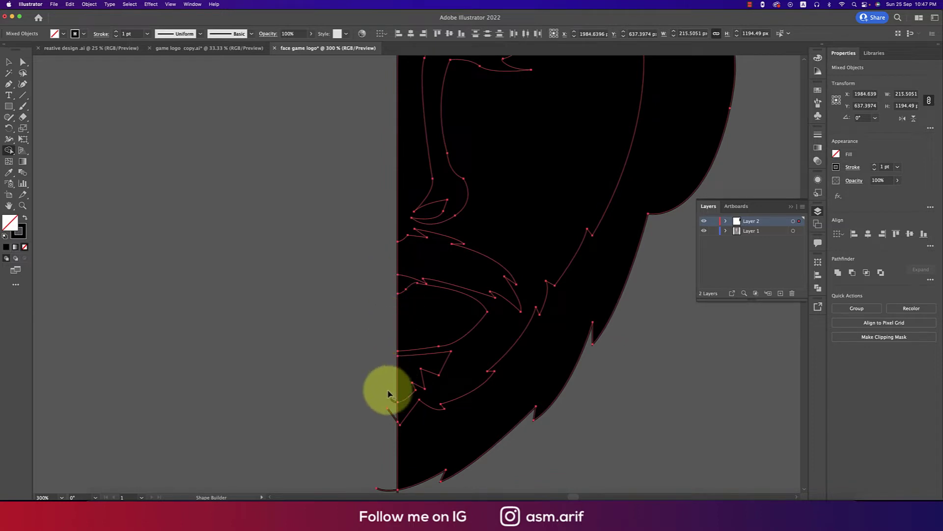
alt+click(396, 398)
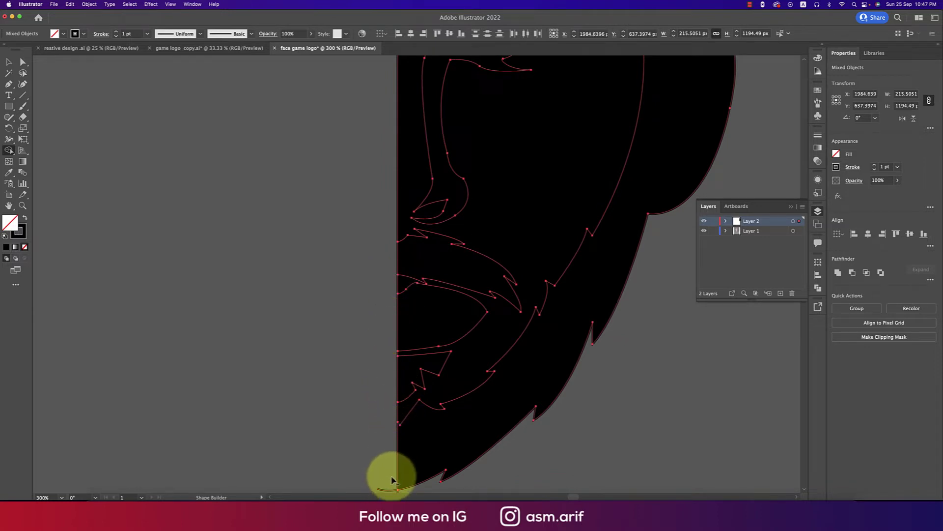
Remove the overhanging path end at the chin and the centre line segment below it, and deselect the artwork.
drag(396, 457, 411, 323)
alt+click(405, 339)
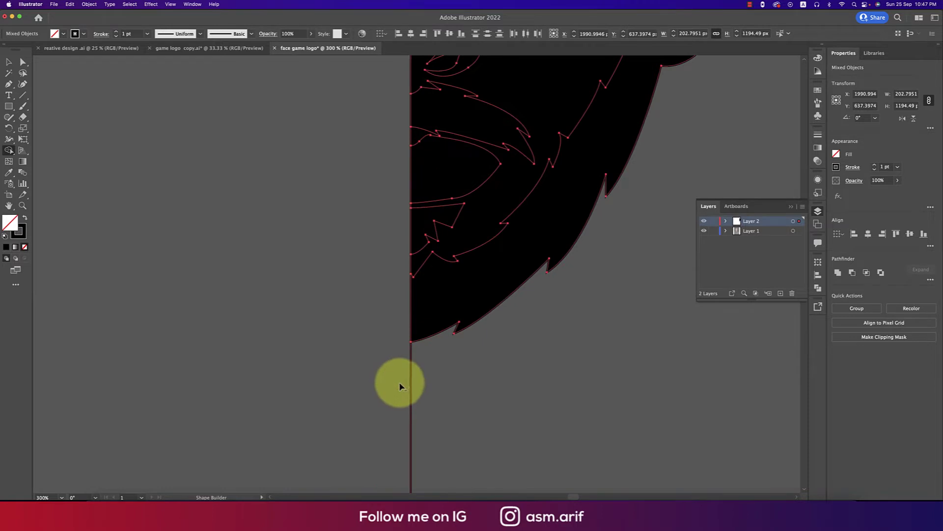
alt+scroll(453, 393, down, 5)
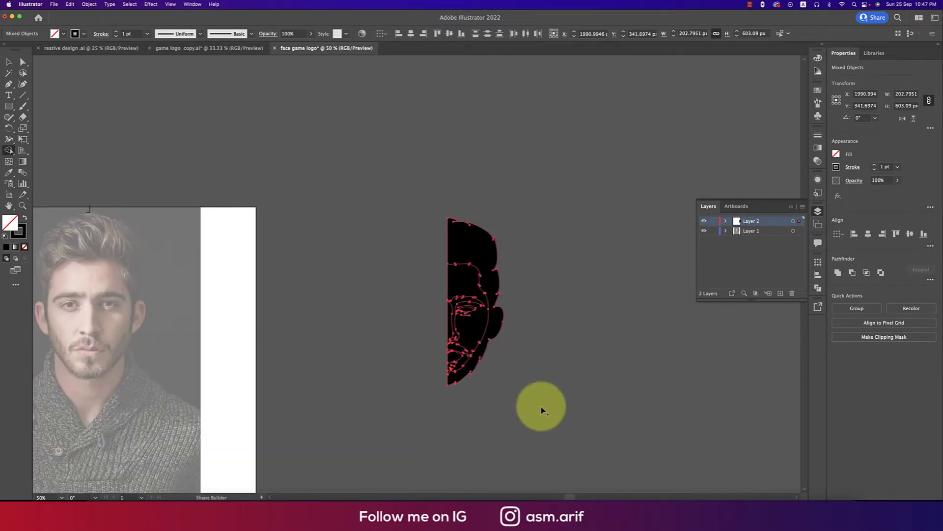
key(v)
click(546, 409)
Try moving the inner face shape away from the head silhouette, and undo the move.
alt+scroll(530, 346, up, 1)
click(453, 260)
drag(454, 262, 323, 240)
key(cmd+z)
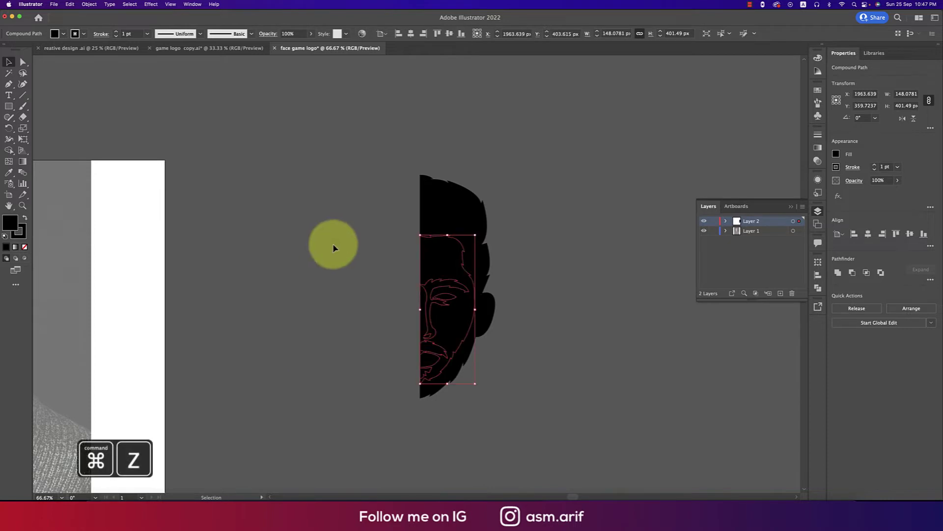
key(cmd+z)
click(431, 259)
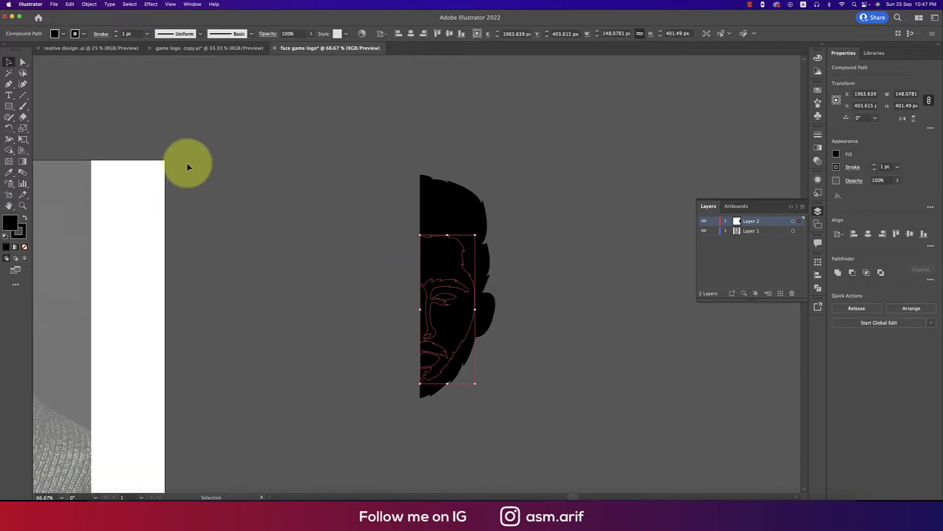
click(212, 184)
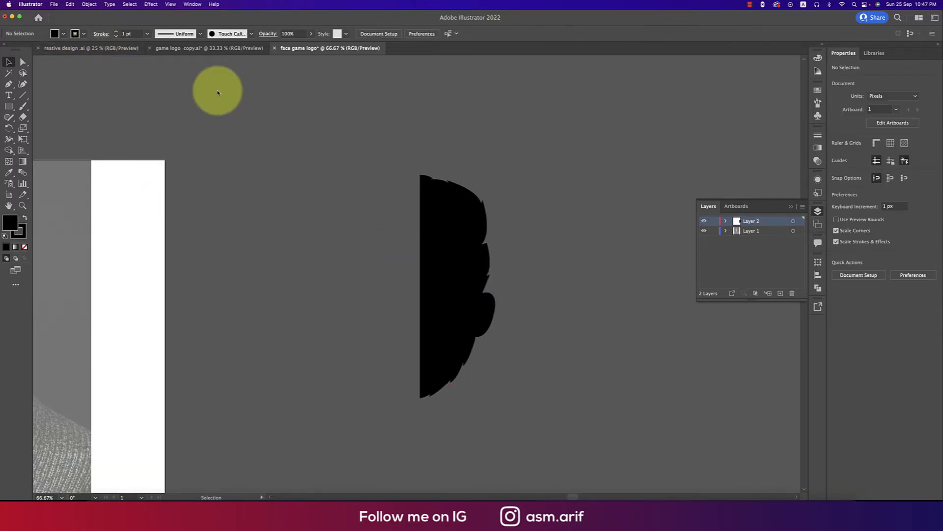
Copy the dark grey and blue colour squares from the game logo copy document into the face game logo document, beside the half face.
click(207, 48)
drag(301, 235, 398, 336)
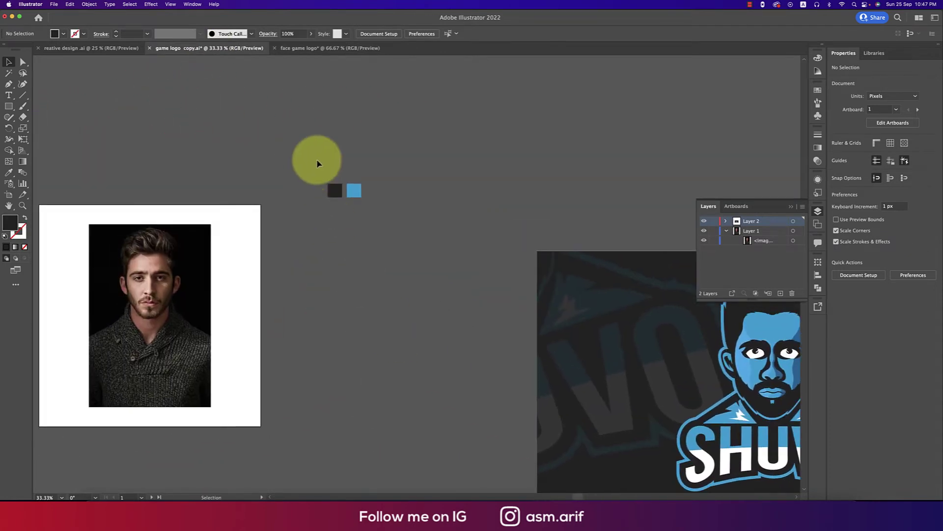
drag(316, 162, 393, 234)
key(cmd+c)
click(326, 48)
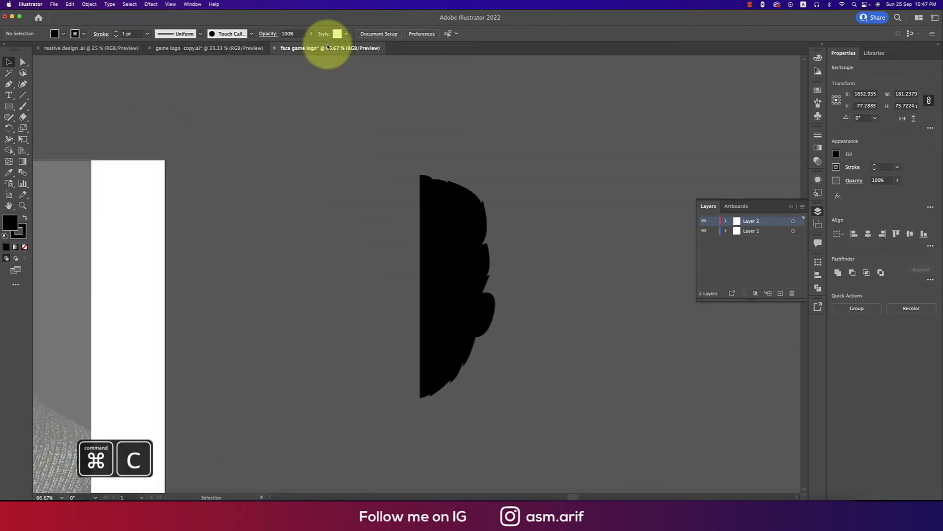
key(cmd+v)
drag(436, 283, 335, 169)
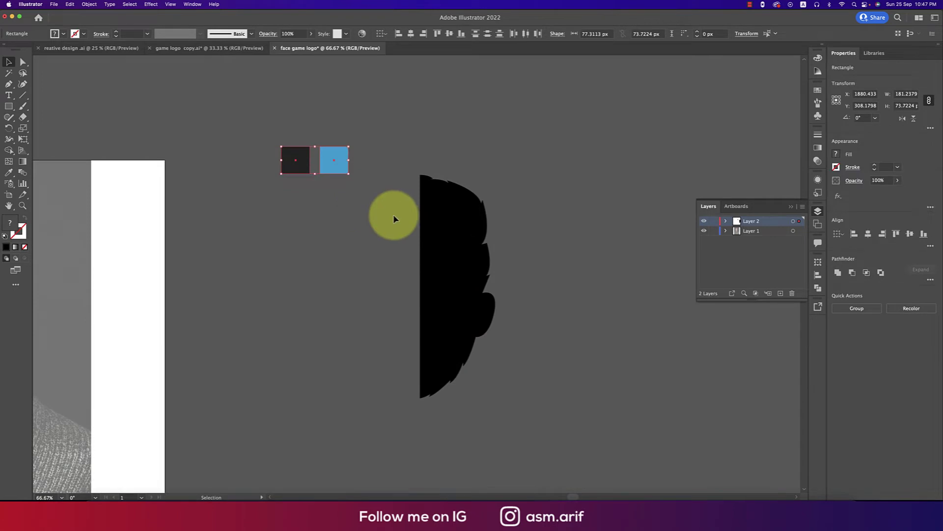
click(394, 212)
Fill the inner face shape with the blue of the pasted colour square using the Eyedropper.
click(451, 249)
key(i)
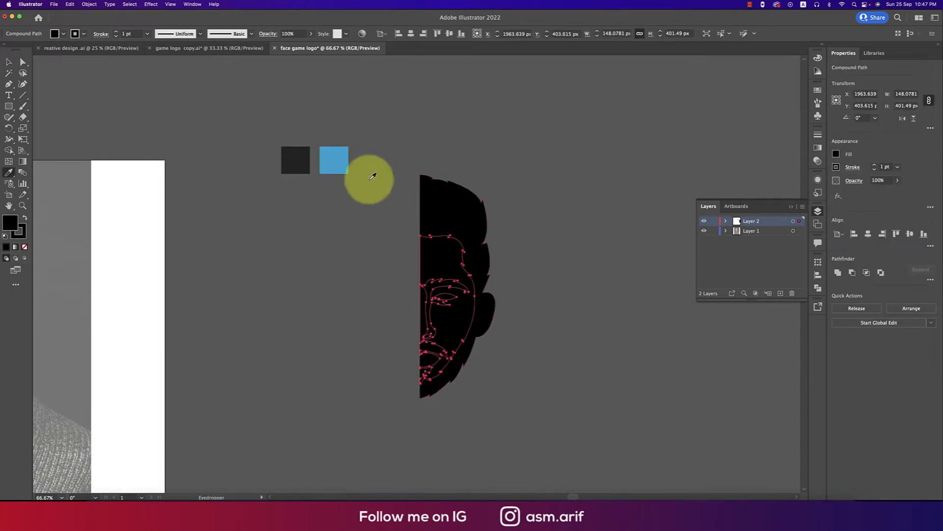
click(322, 159)
click(8, 62)
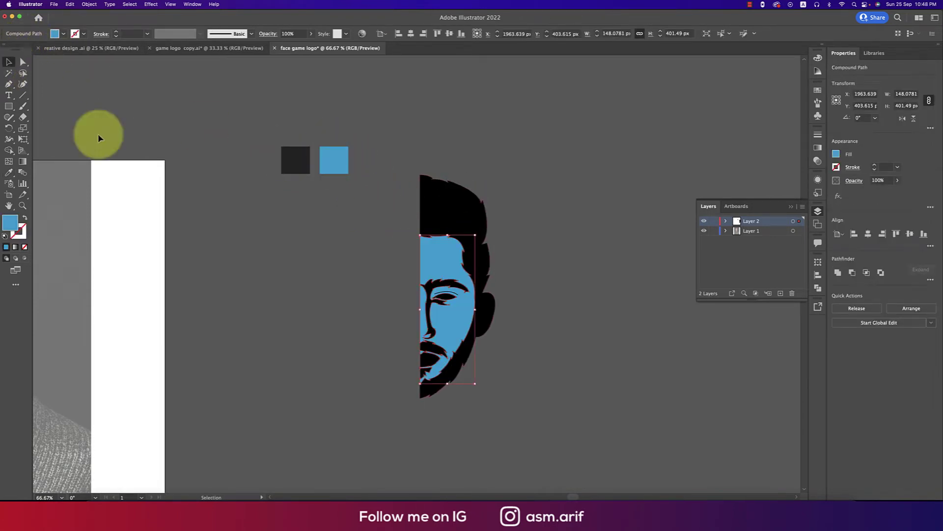
click(98, 136)
Select all shapes of the half face and set their stroke to none.
scroll(443, 287, up, 6)
click(470, 342)
scroll(471, 349, down, 6)
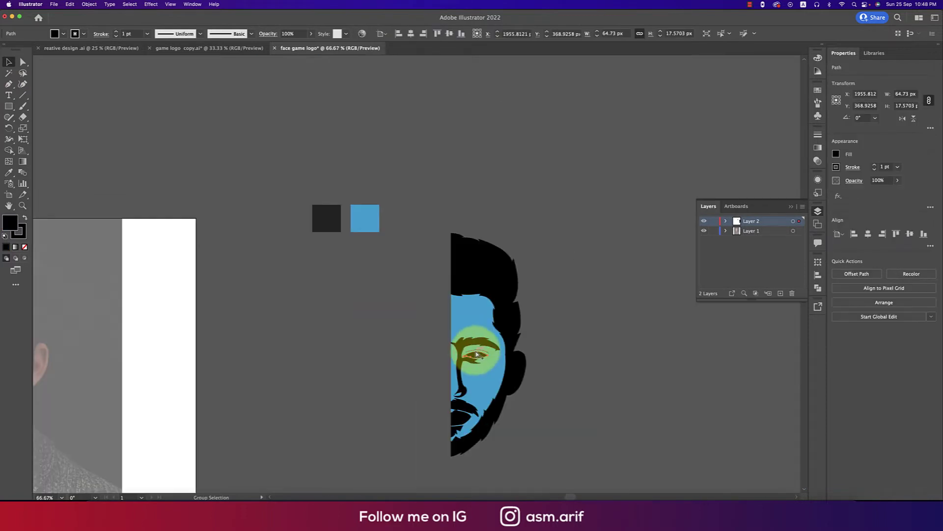
key(super+a)
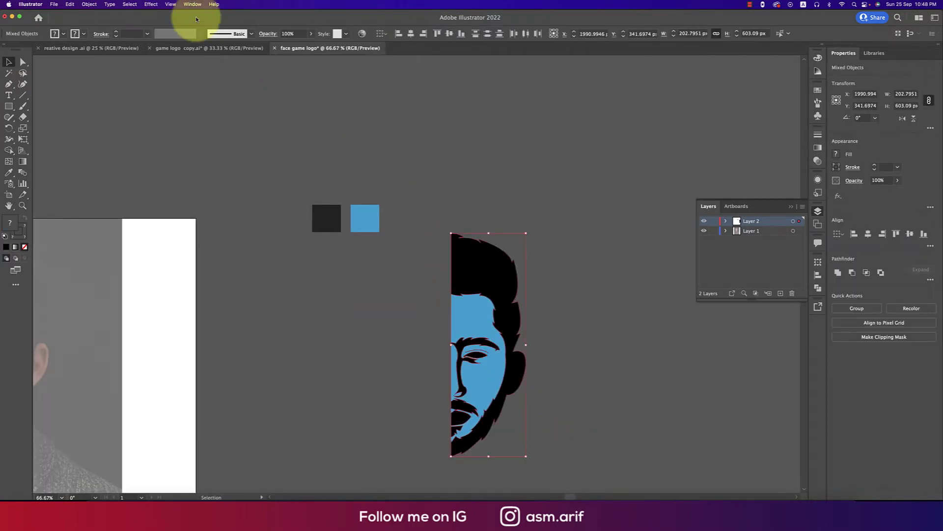
click(74, 34)
click(5, 50)
click(585, 341)
click(570, 372)
Give the eyelid crease line above the eye a black 1 pt stroke, and deselect everything.
scroll(571, 372, up, 2)
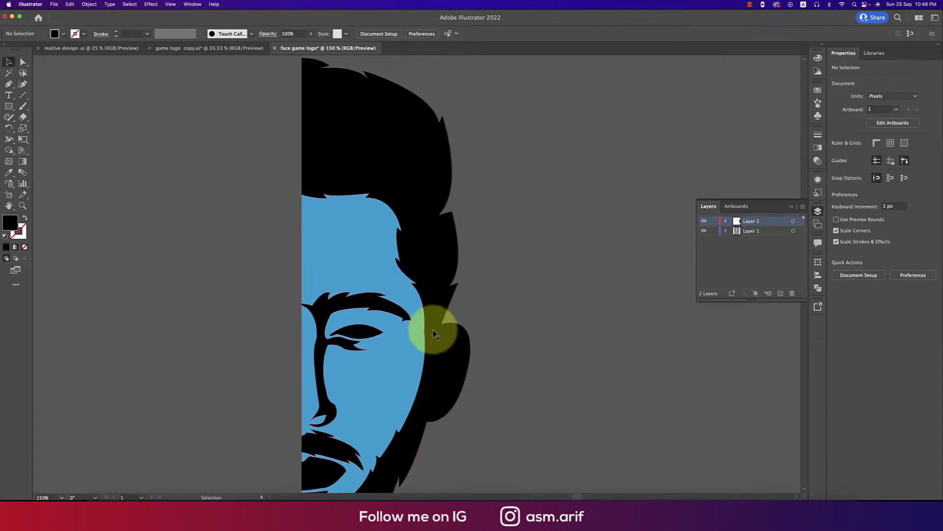
click(377, 325)
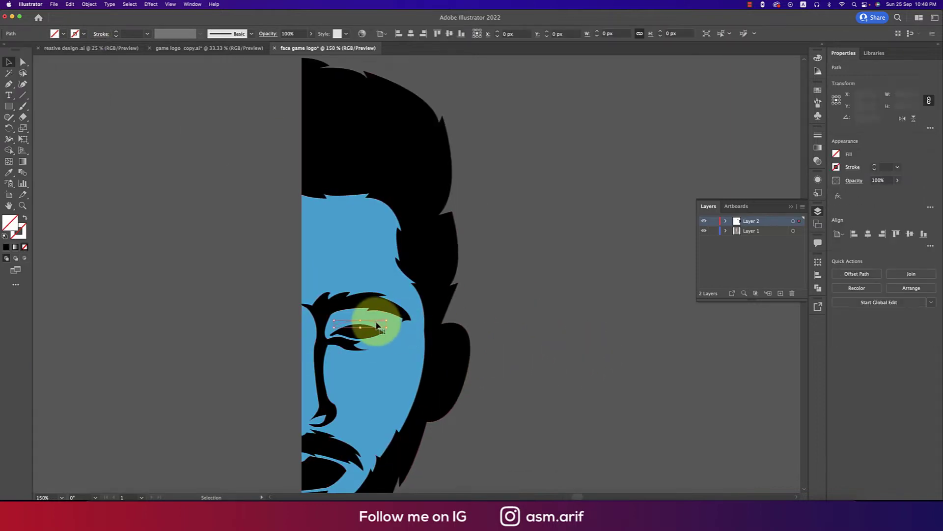
click(75, 33)
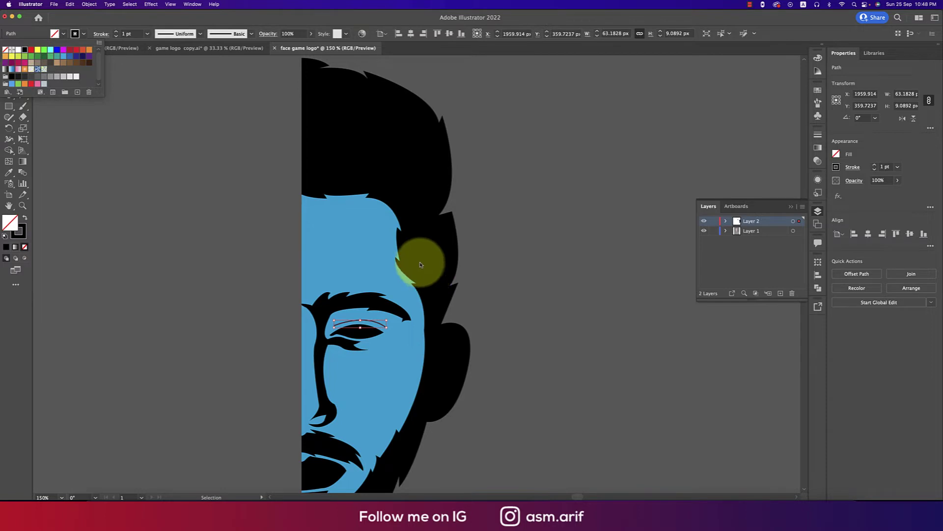
click(389, 158)
click(390, 164)
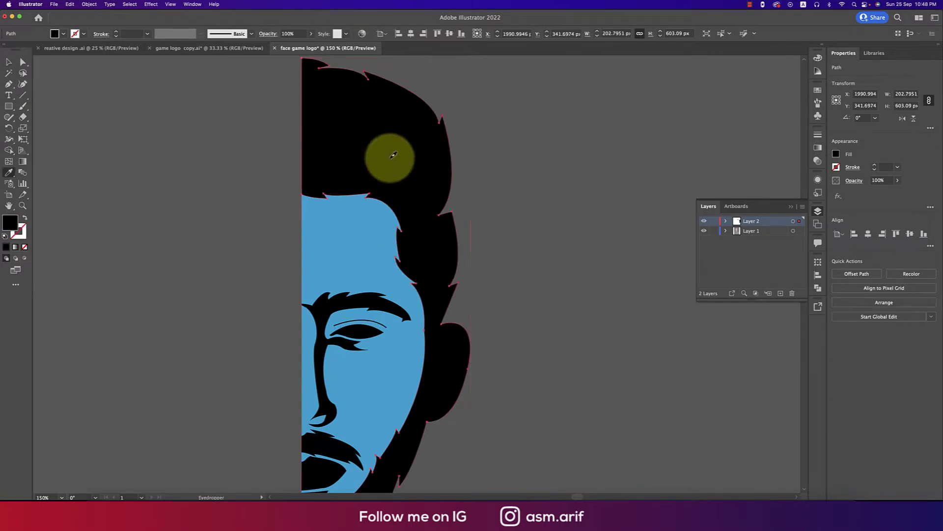
click(80, 133)
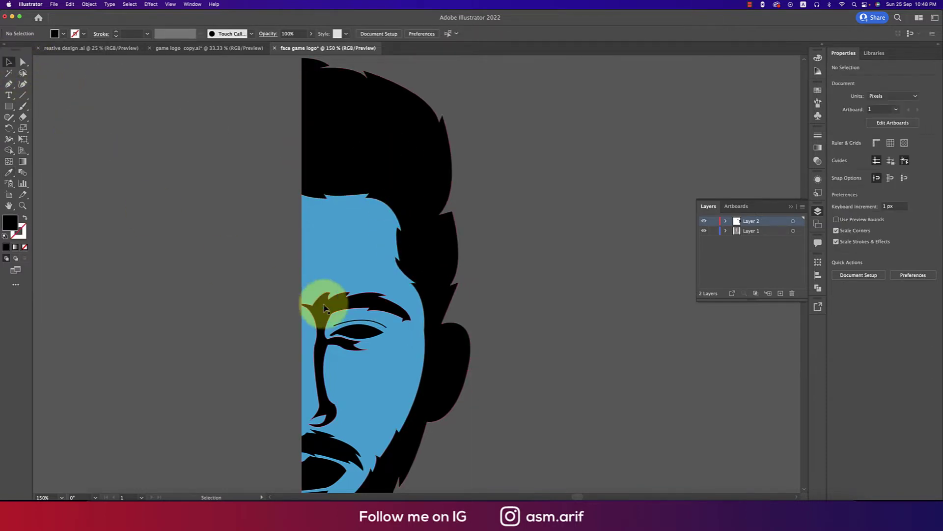
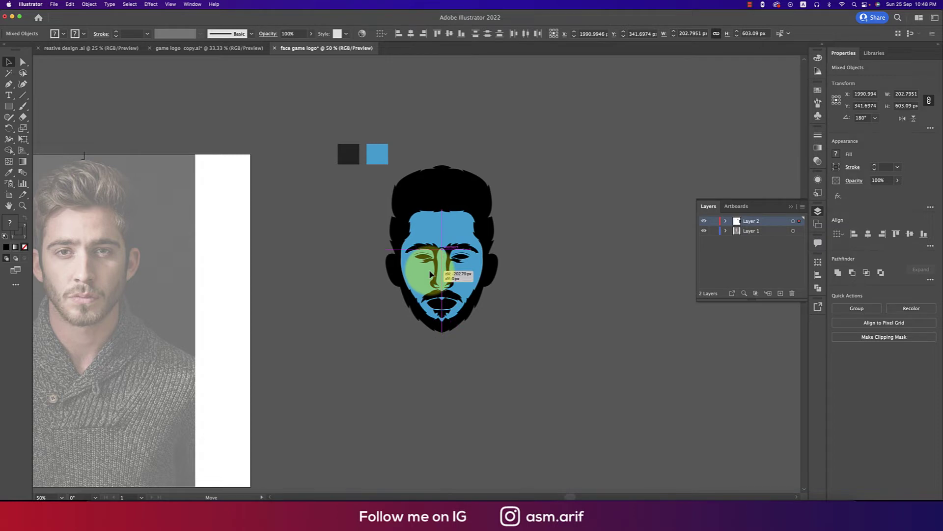
Place the mirrored half-face copy 202.79 px to the left against the original's centre edge, and select the right half of the lips.
drag(431, 274, 431, 274)
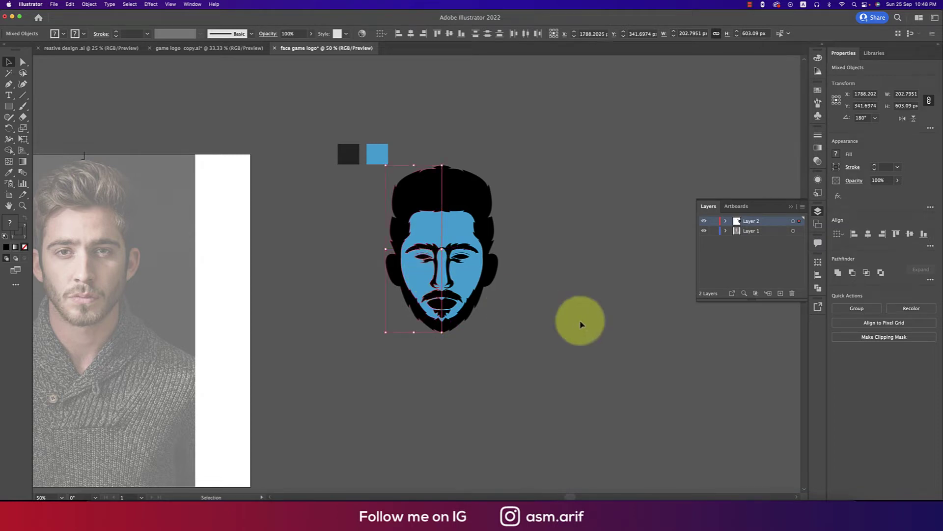
click(581, 323)
scroll(479, 298, up, 2)
click(427, 319)
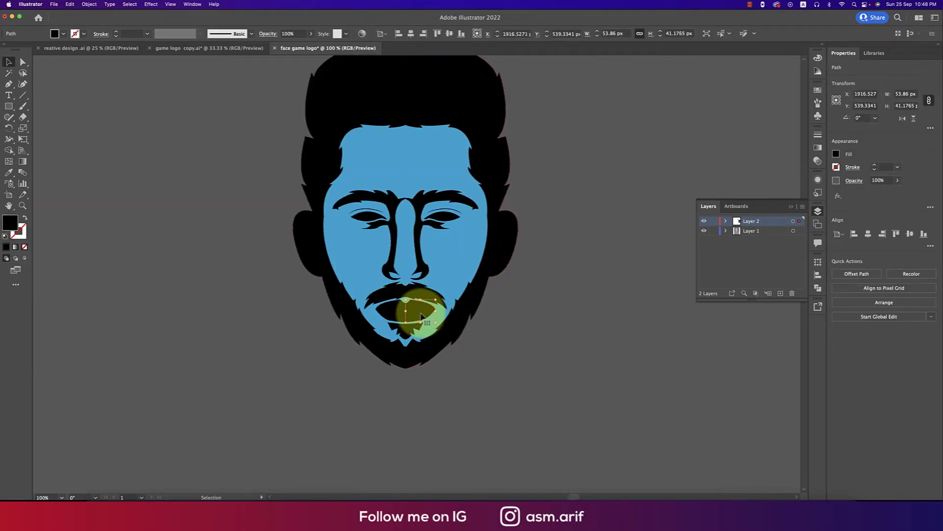
Select both halves of the face and merge their inner face areas across the centre line with the Shape Builder tool.
key(super+minus)
drag(441, 178, 578, 394)
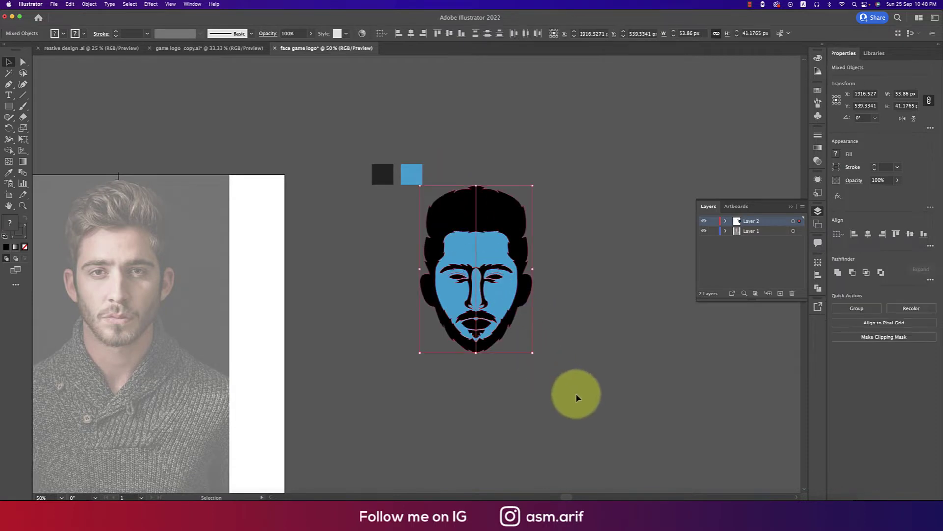
scroll(552, 323, up, 1)
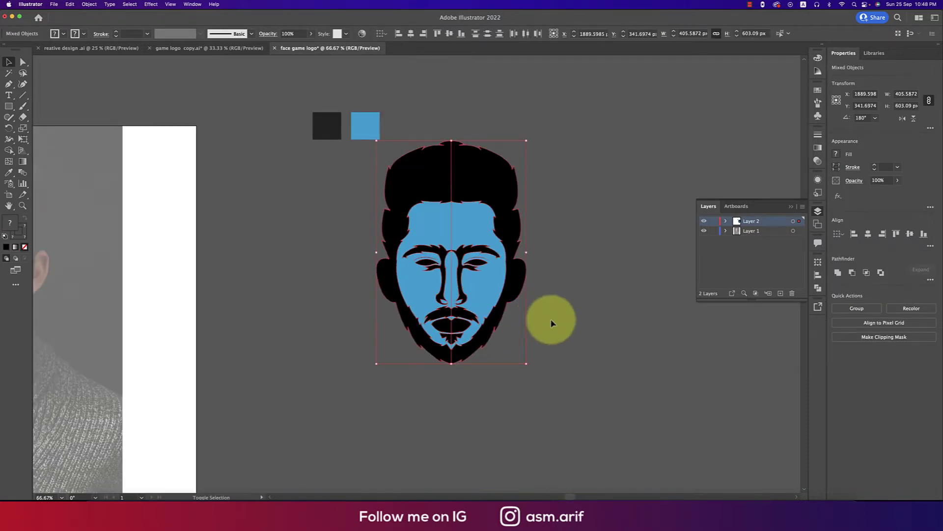
key(shift+m)
scroll(456, 280, up, 1)
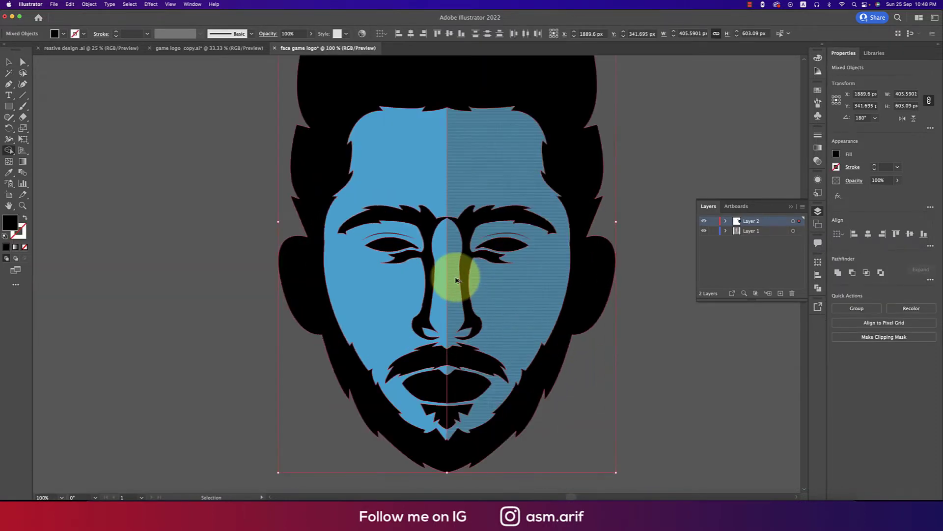
scroll(451, 270, up, 2)
drag(454, 134, 427, 133)
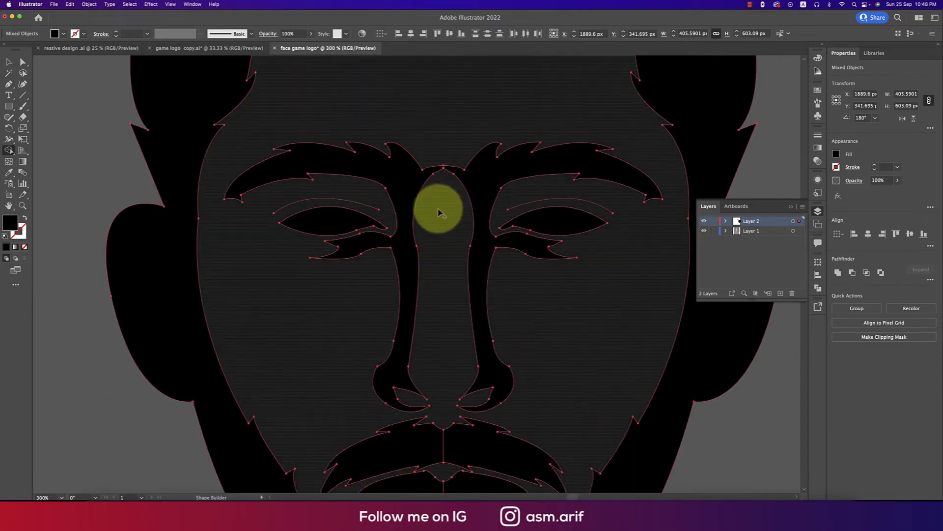
Cut both eye shapes and the two lip halves out of the face with the Shape Builder tool.
scroll(467, 297, down, 2)
alt+click(507, 256)
alt+click(401, 258)
alt+click(473, 399)
alt+click(436, 399)
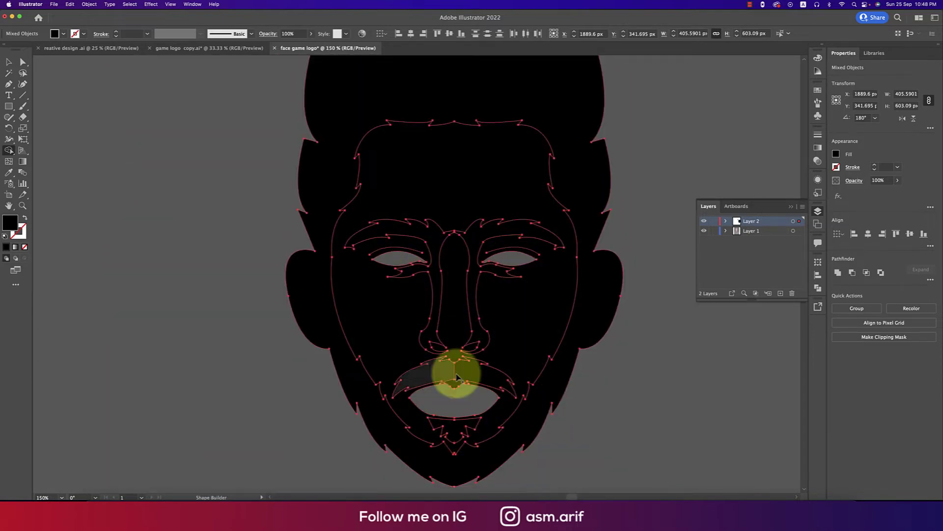
Fill the merged inner face shape with the blue of the colour square using the Eyedropper.
scroll(597, 354, down, 2)
key(v)
click(597, 407)
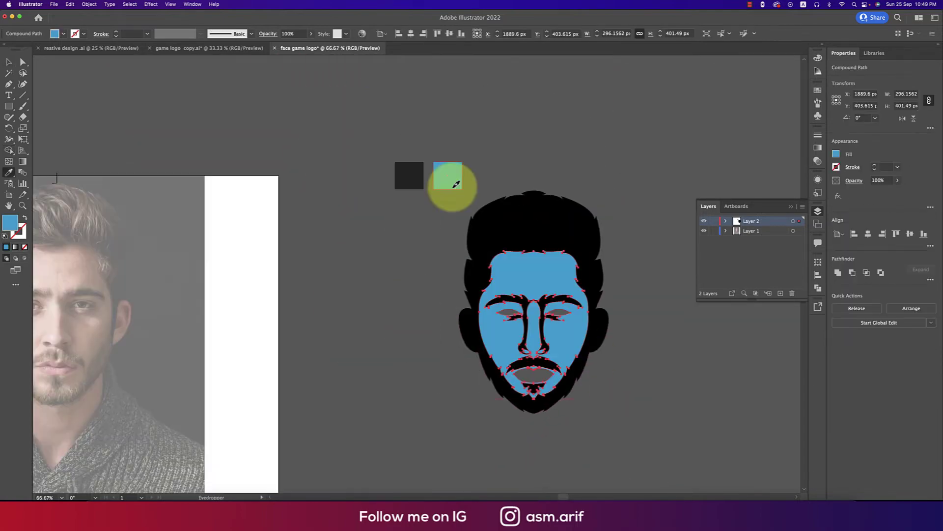
scroll(411, 362, up, 3)
scroll(537, 348, down, 2)
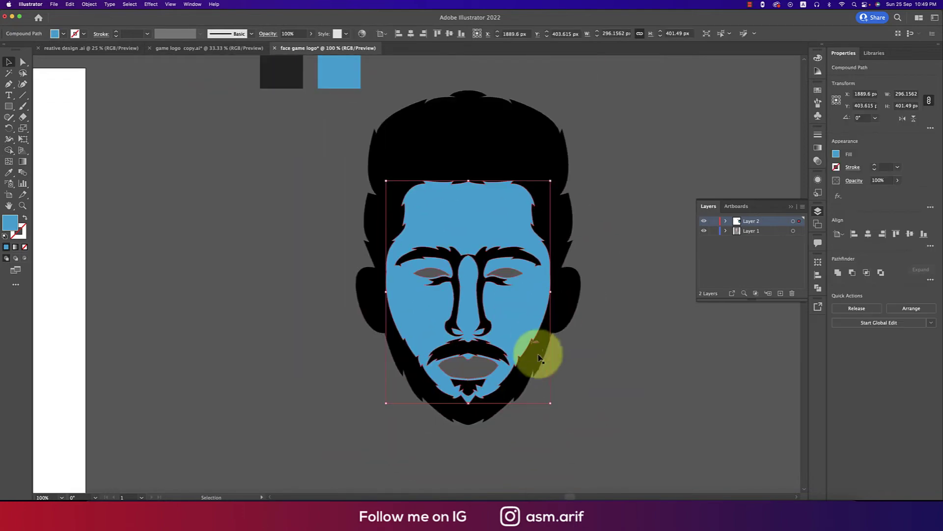
Fill the eyes and the lips of the vector face with white.
click(500, 277)
key(v)
click(63, 33)
click(31, 52)
click(469, 366)
click(63, 33)
click(32, 53)
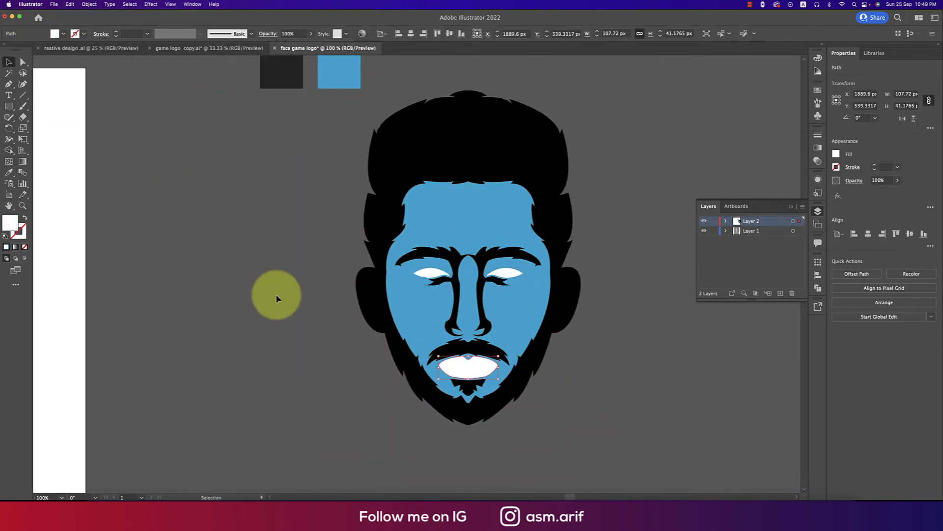
Trace the wavy line between the lips of the portrait photo, corner to corner, with the Pen tool.
scroll(353, 343, down, 2)
drag(343, 360, 477, 340)
click(450, 357)
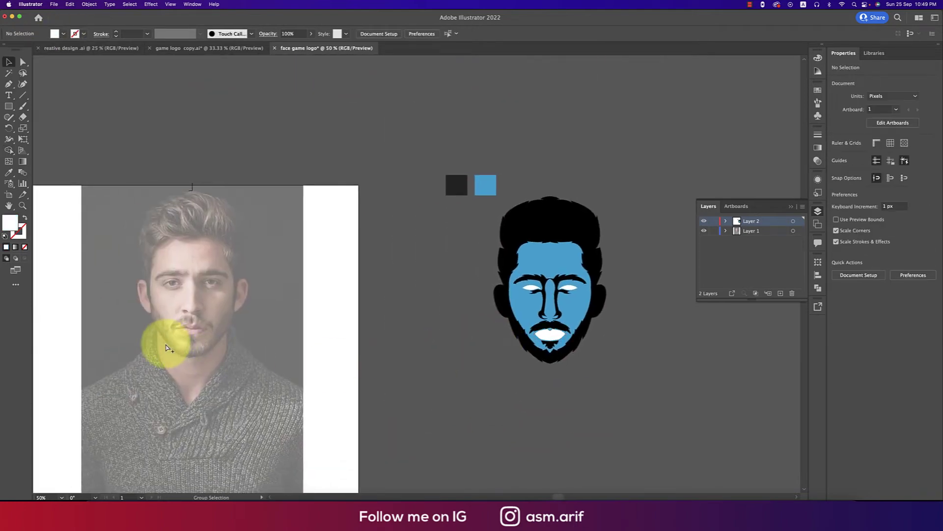
scroll(169, 343, up, 2)
scroll(169, 344, up, 2)
key(p)
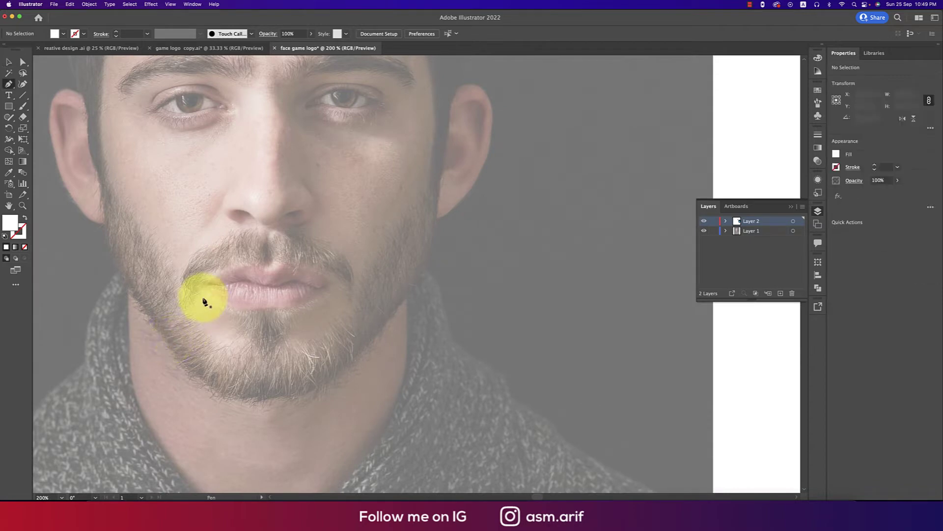
scroll(207, 289, up, 1)
click(209, 283)
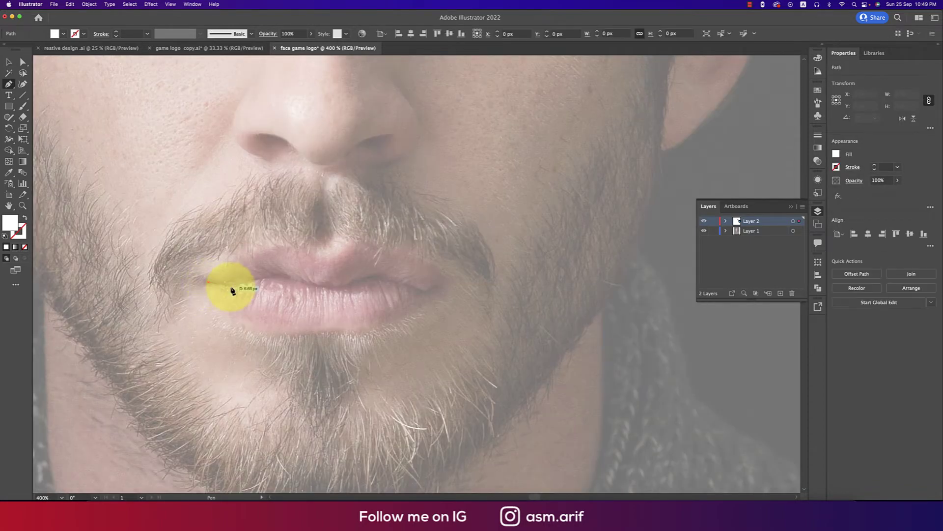
drag(267, 279, 367, 273)
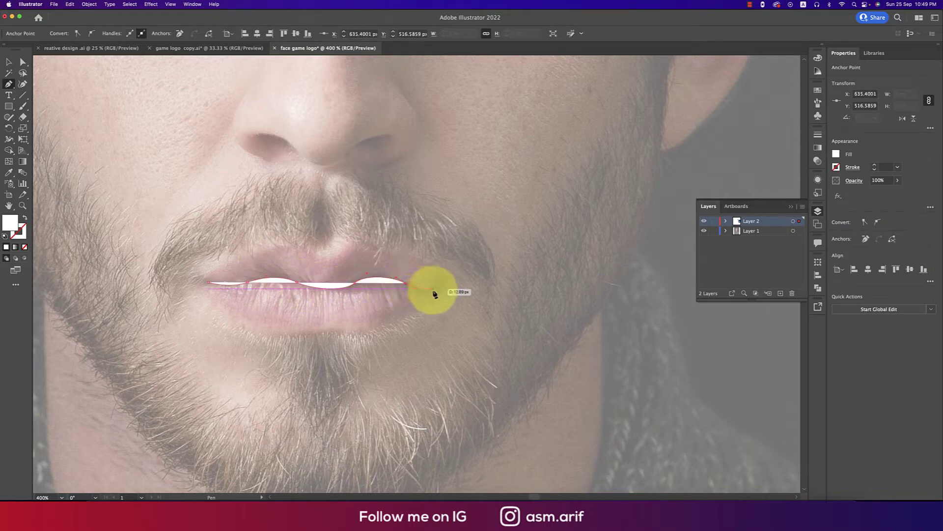
drag(422, 290, 439, 290)
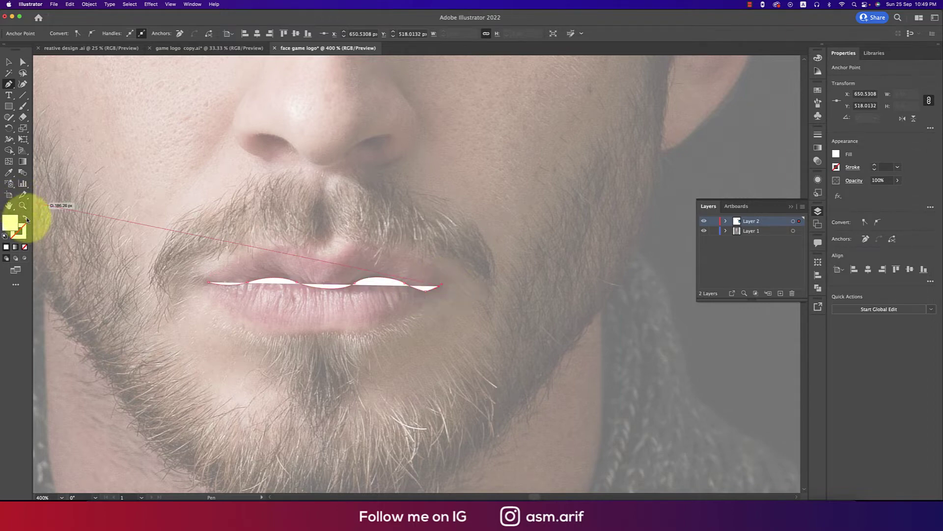
Swap the mouth line's fill and stroke for a white 1 pt outline without fill, and even out its curve with the Smooth tool.
click(26, 219)
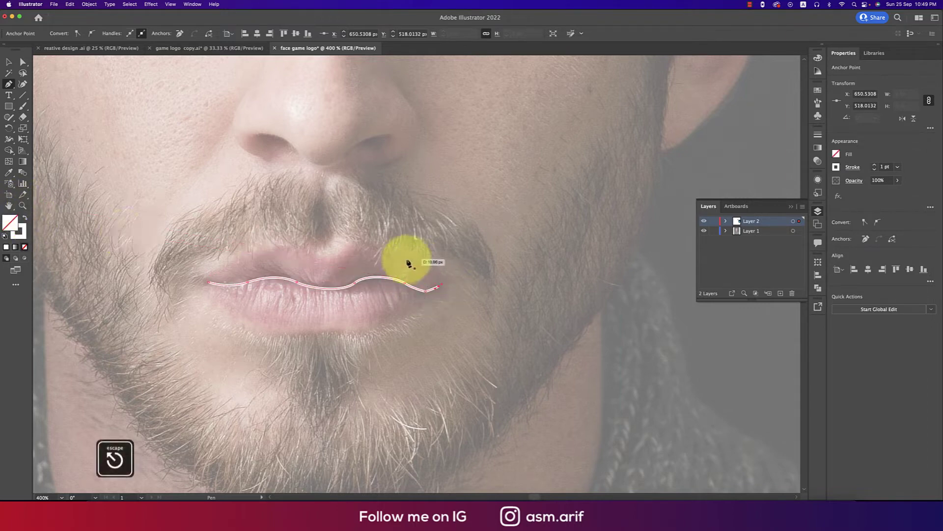
click(9, 117)
click(53, 139)
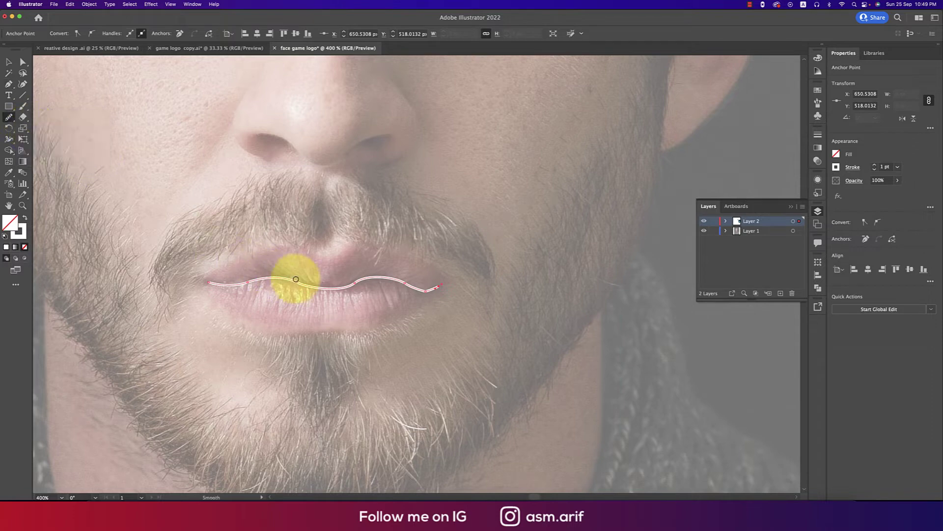
mouse_move(294, 275)
mouse_down()
mouse_move(406, 282)
mouse_move(436, 296)
mouse_up()
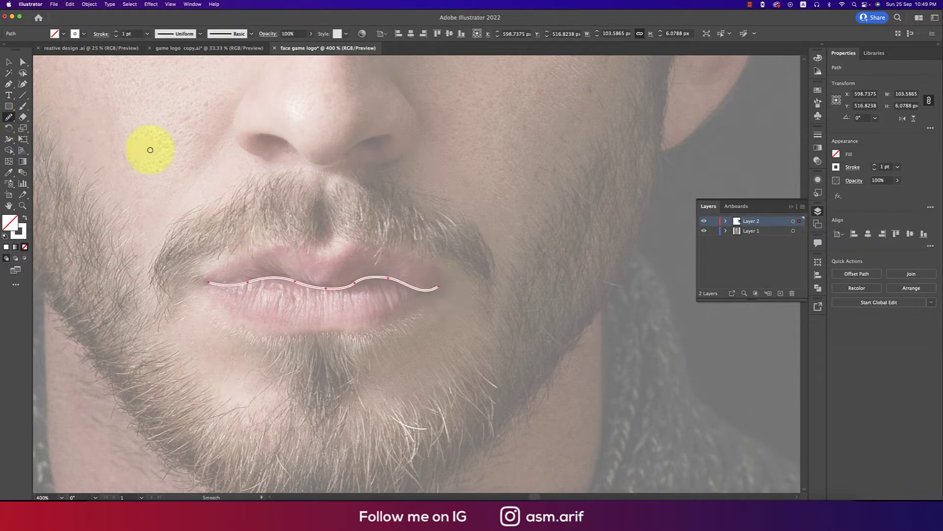
Give the mouth line a 3 pt stroke with the width profile tapering at both ends, and expand its appearance.
click(8, 62)
click(168, 34)
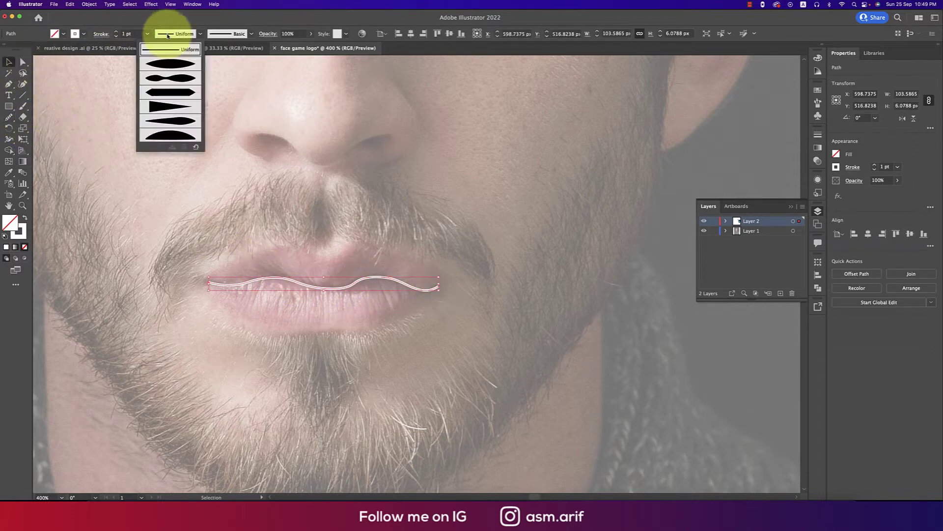
click(172, 63)
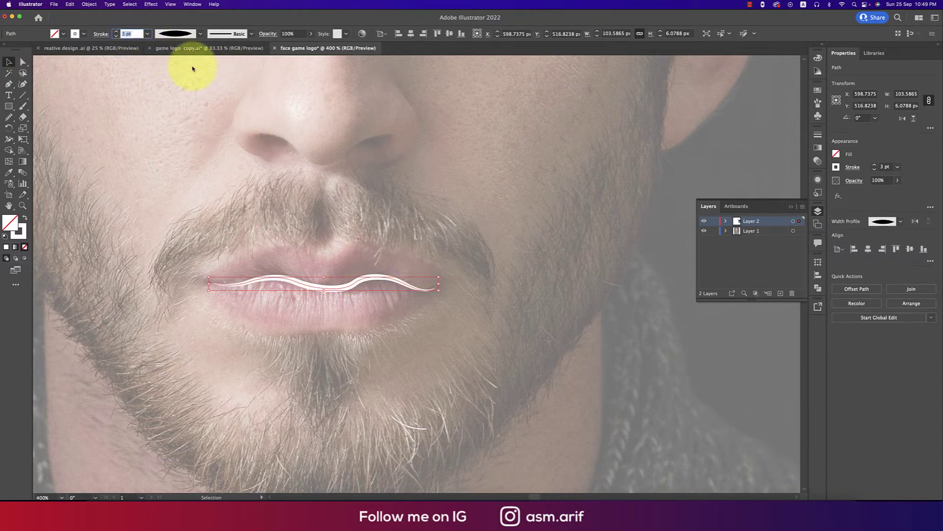
click(90, 4)
click(91, 101)
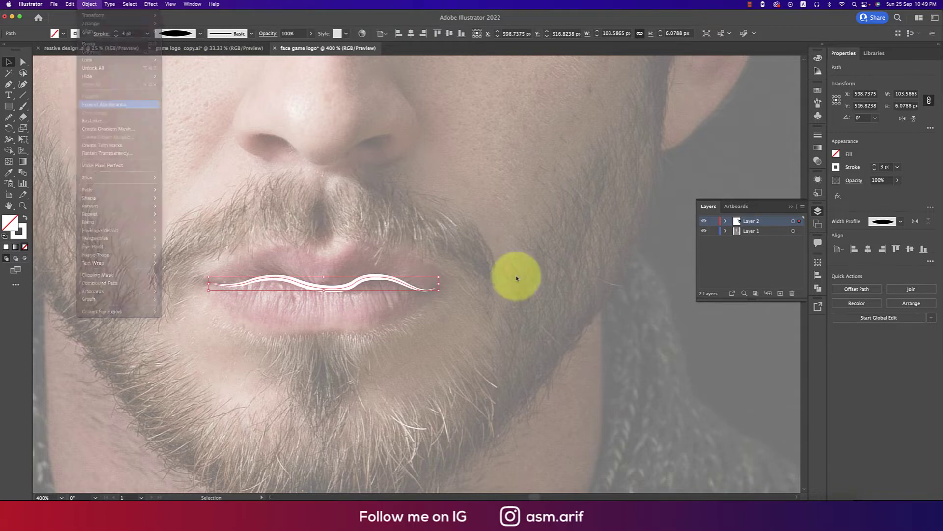
click(512, 303)
Move the mouth line from the photo onto the white lips of the vector face, spanning both mouth corners.
scroll(437, 294, down, 4)
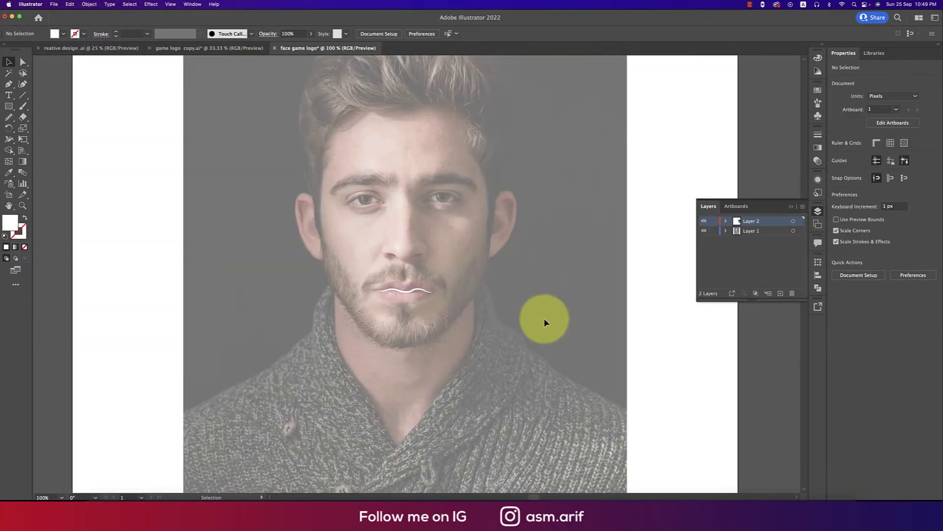
scroll(544, 317, down, 5)
drag(575, 325, 388, 316)
drag(328, 309, 456, 308)
scroll(458, 309, up, 8)
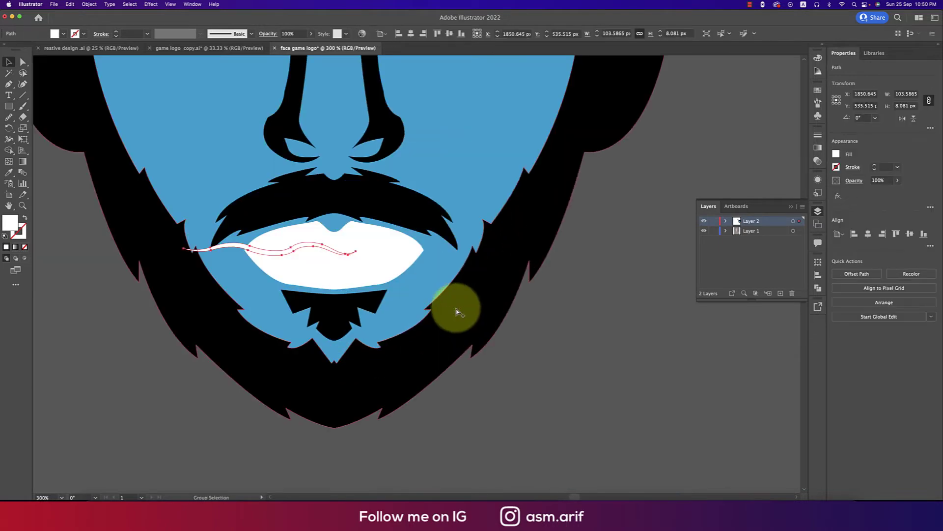
drag(342, 257, 410, 260)
Colour the mouth line black with the Eyedropper and deselect it.
key(i)
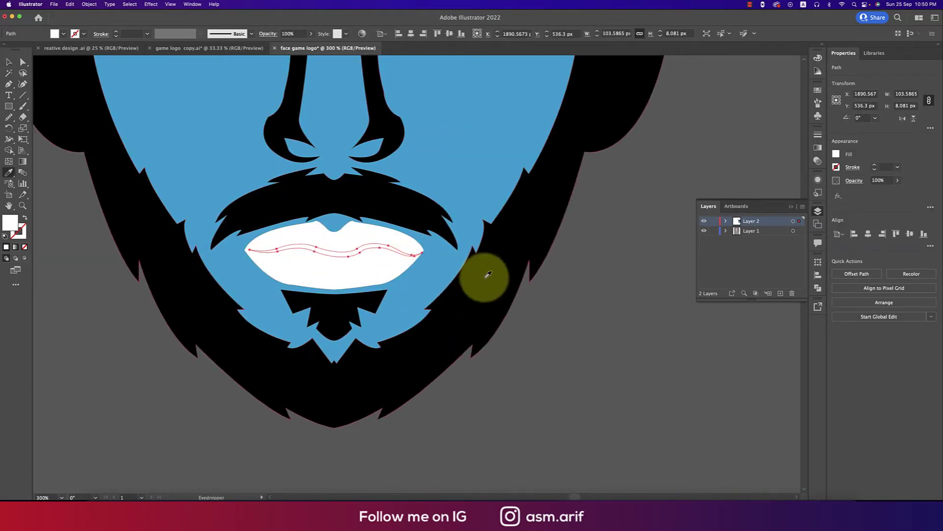
key(v)
click(573, 327)
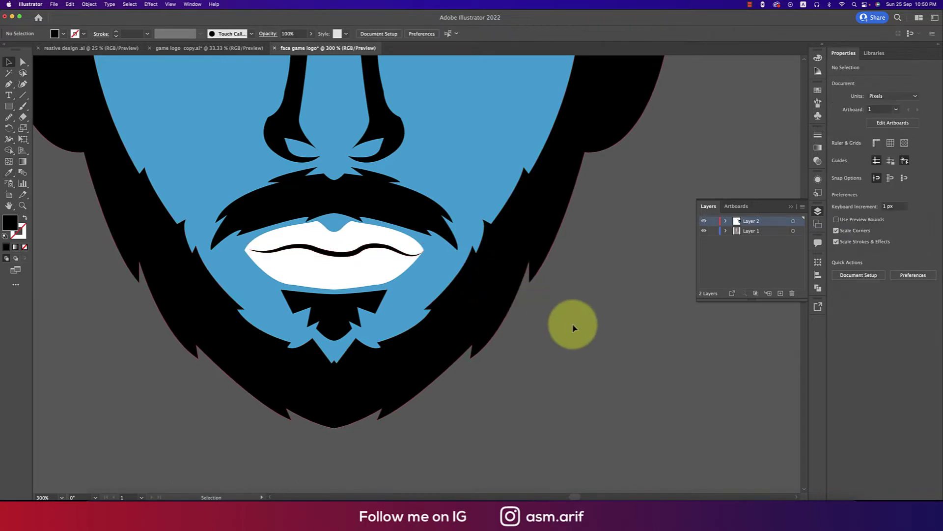
Draw a white circle about 25 px wide over the eye on the left side of the face with the Ellipse tool.
scroll(527, 326, down, 3)
drag(590, 307, 557, 342)
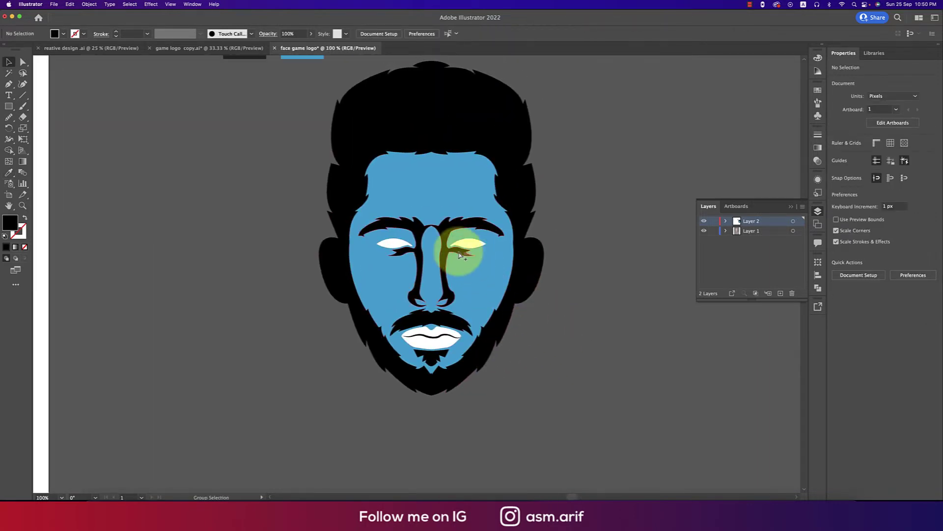
scroll(458, 249, up, 2)
click(490, 242)
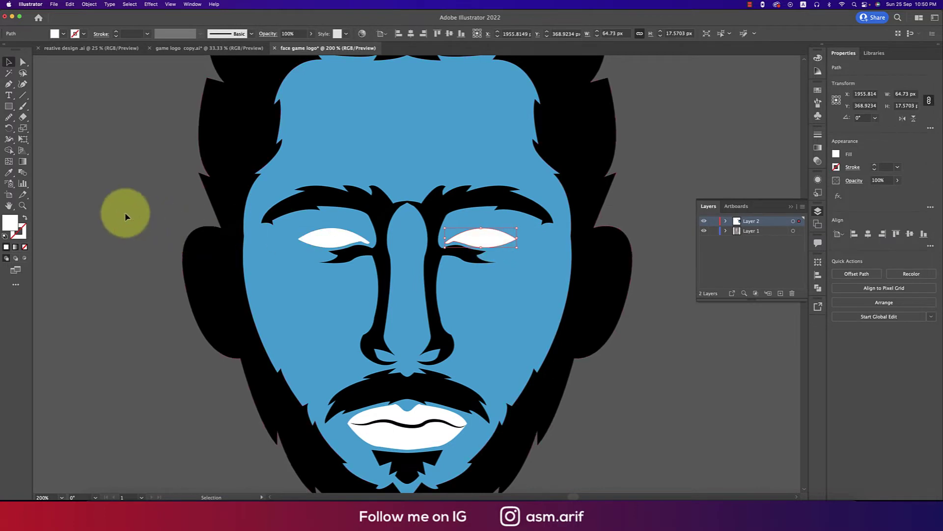
click(113, 203)
click(12, 109)
click(52, 128)
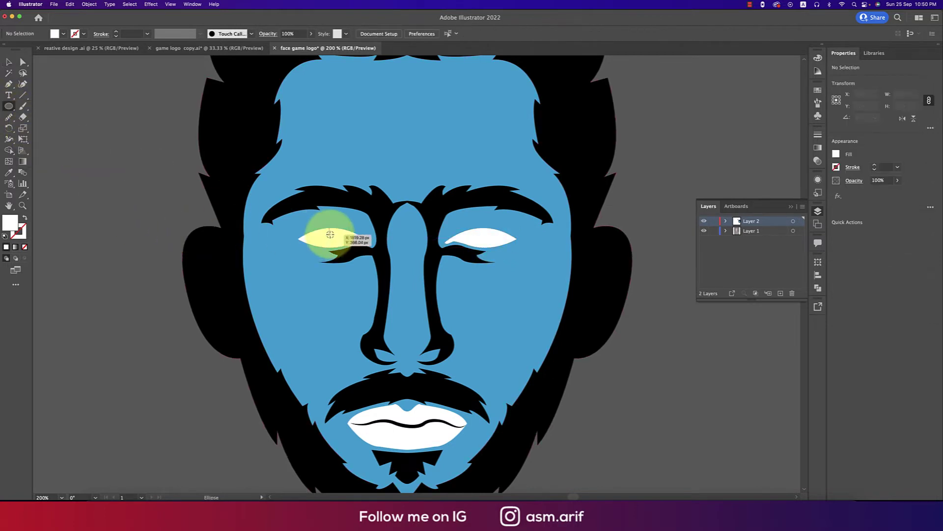
drag(327, 224, 334, 239)
Shift the iris circle slightly down into the eye and place a horizontally aligned copy over the other eye.
key(v)
key(super+equal)
key(super+equal)
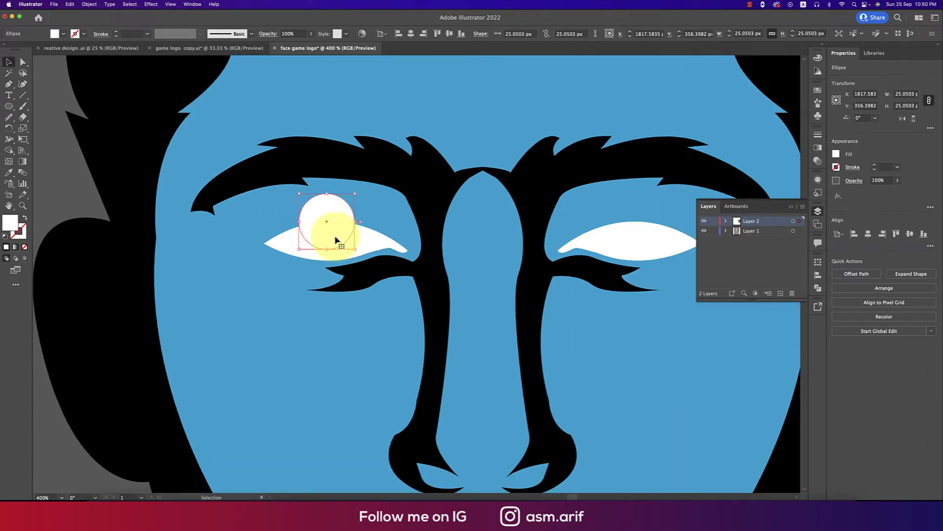
scroll(335, 236, down, 2)
drag(383, 261, 305, 258)
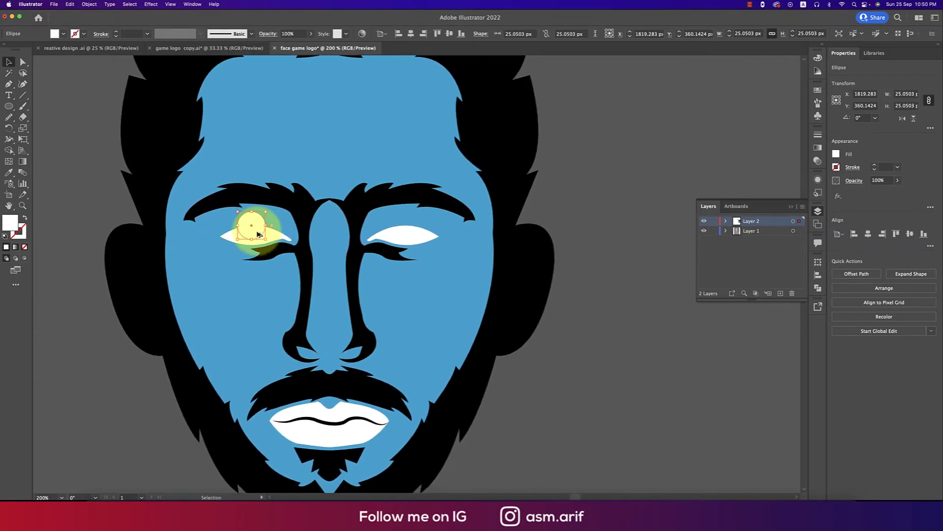
drag(257, 234, 402, 238)
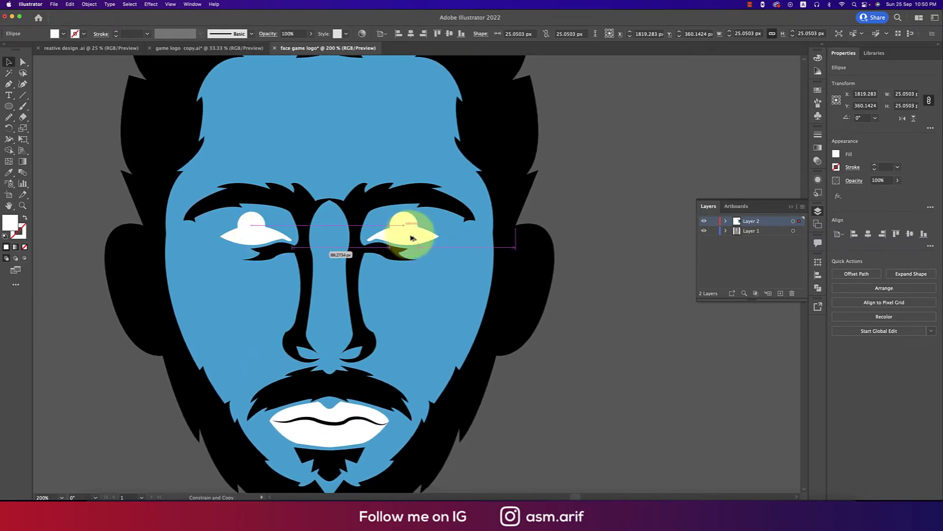
Select both eyes with their circles and remove the circle parts above the eye outlines with the Shape Builder tool.
shift+click(425, 240)
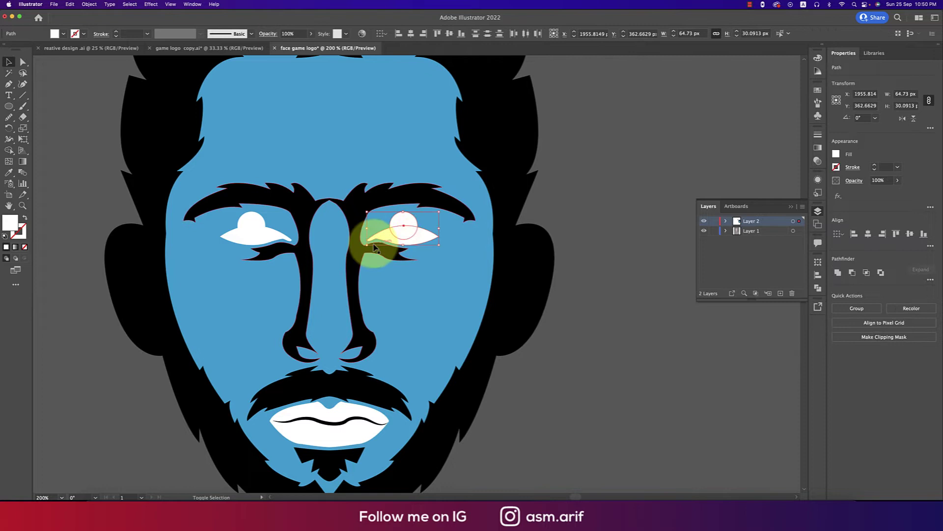
shift+click(272, 238)
shift+click(255, 223)
click(410, 225)
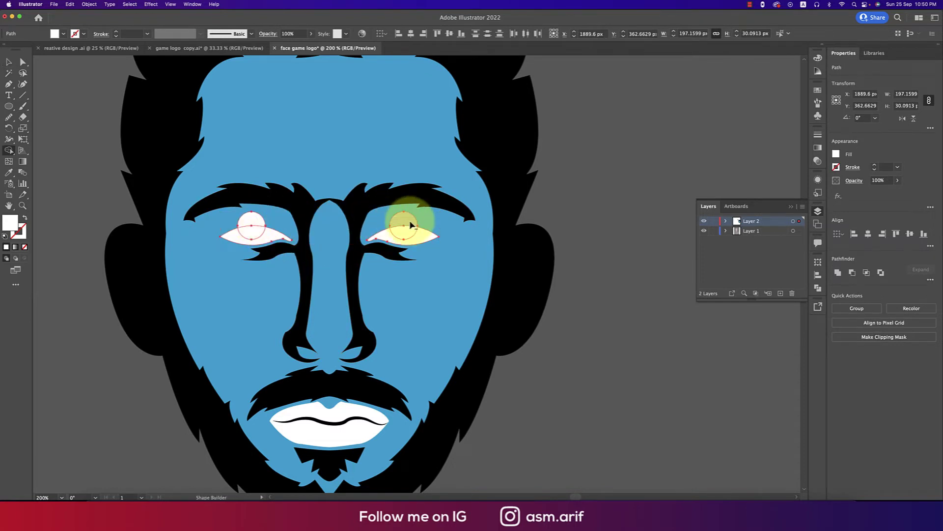
alt+click(256, 224)
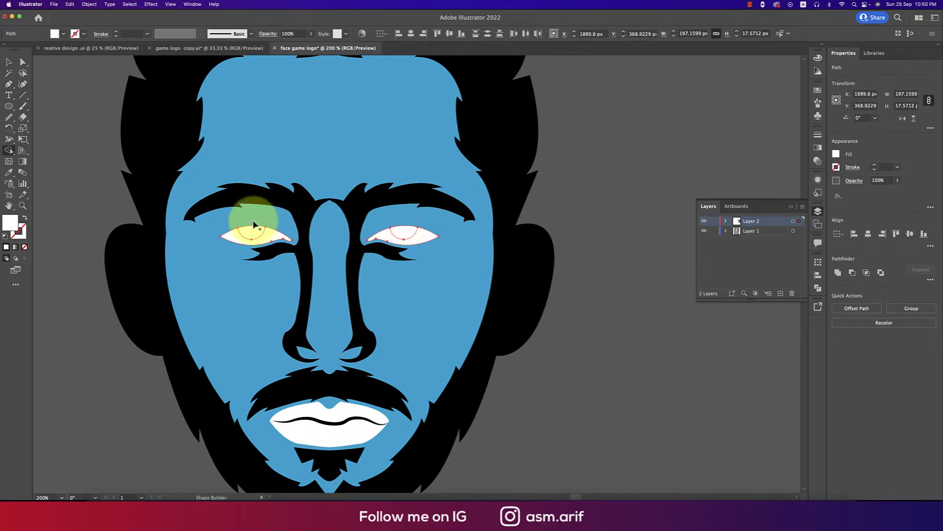
Fill the trimmed iris shapes of both eyes with black and deselect them.
key(v)
click(84, 199)
click(248, 234)
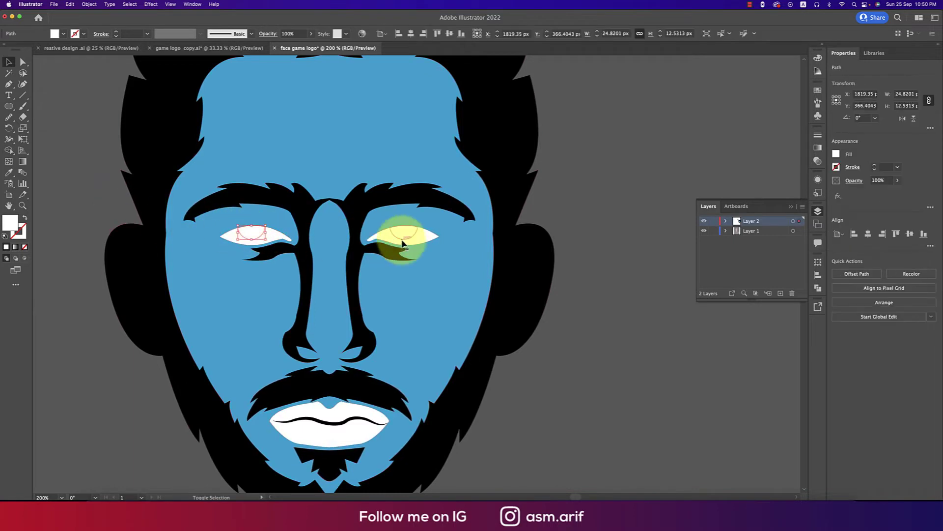
shift+click(402, 243)
click(64, 34)
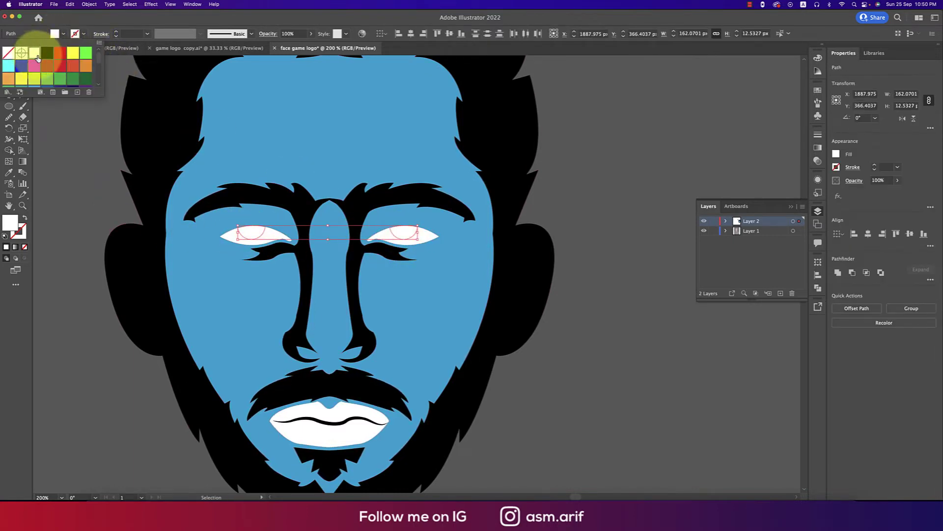
click(48, 53)
click(95, 183)
click(594, 333)
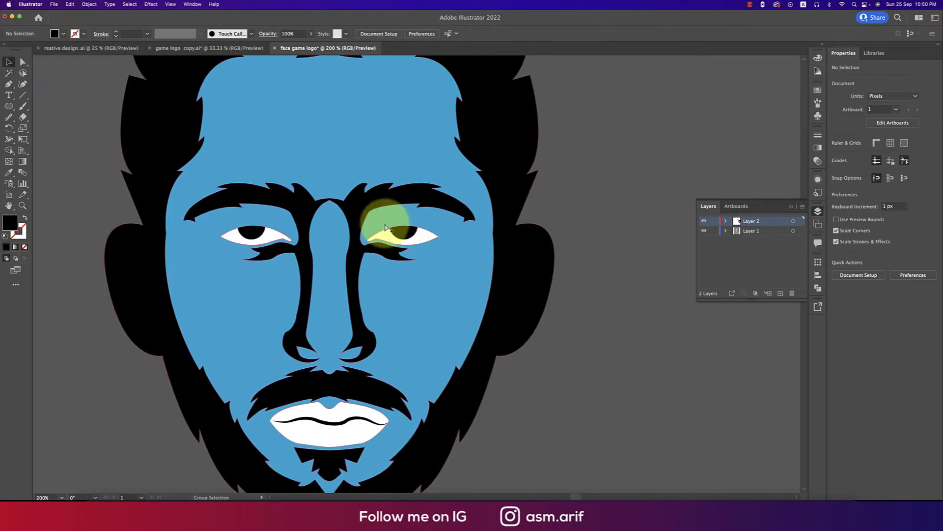
Select the eyelid crease lines above both eyes in Outline view, bring them to the front, and return to the coloured preview.
scroll(384, 224, up, 3)
drag(138, 177, 397, 177)
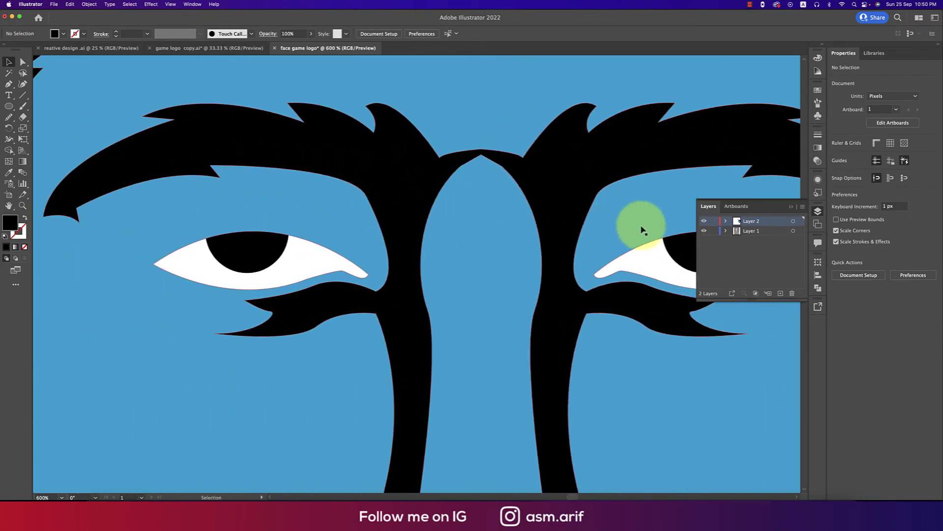
scroll(637, 240, down, 3)
scroll(541, 233, right, 3)
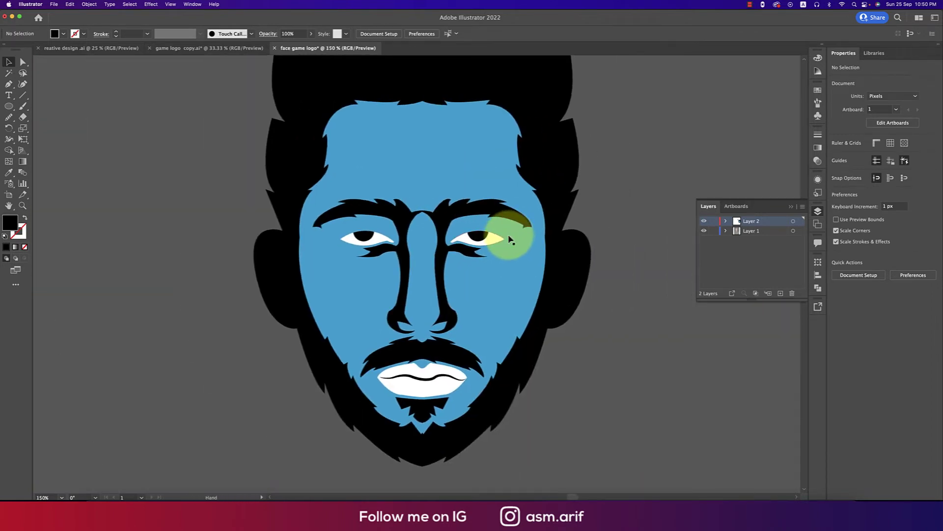
click(481, 229)
key(super+y)
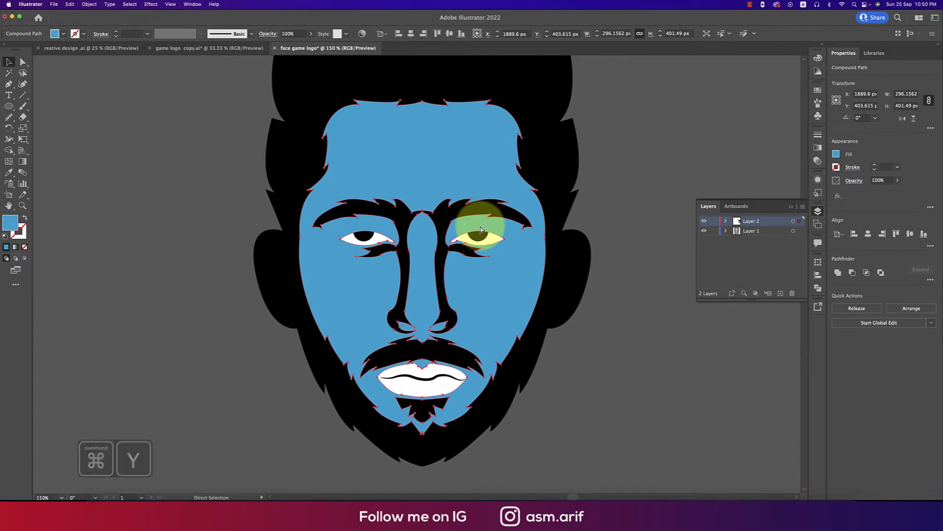
click(490, 228)
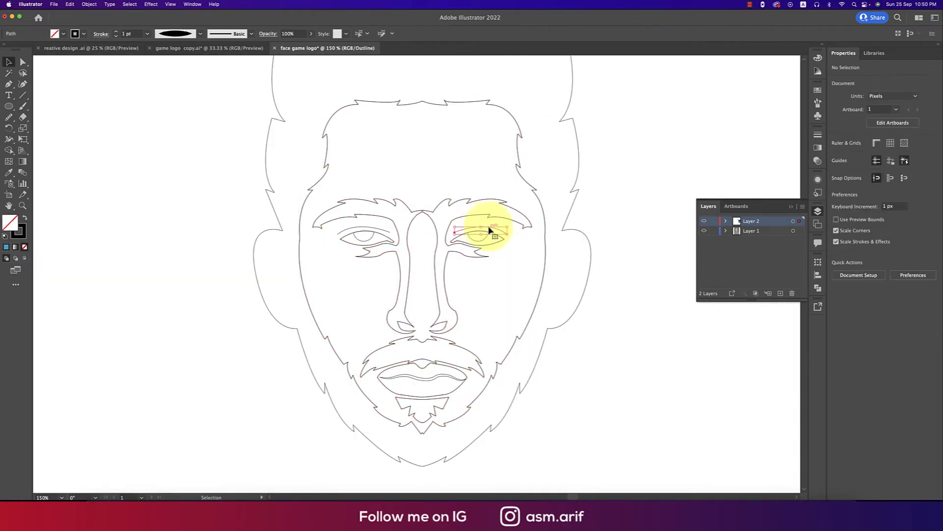
shift+click(382, 231)
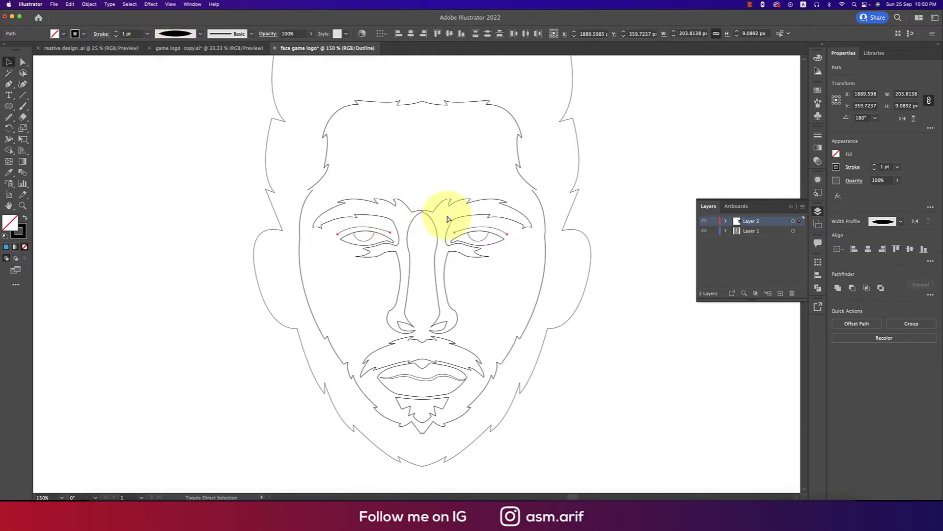
key(super+shift+bracketright)
key(super+y)
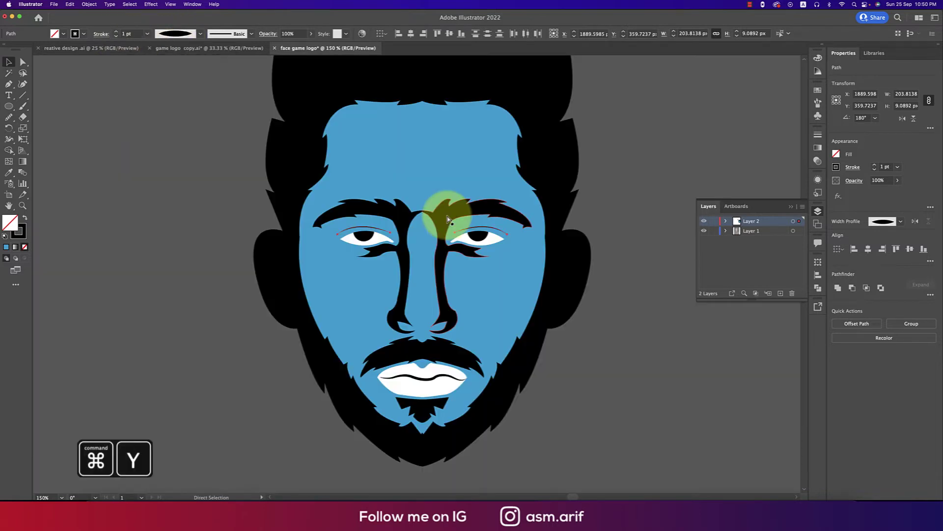
click(632, 322)
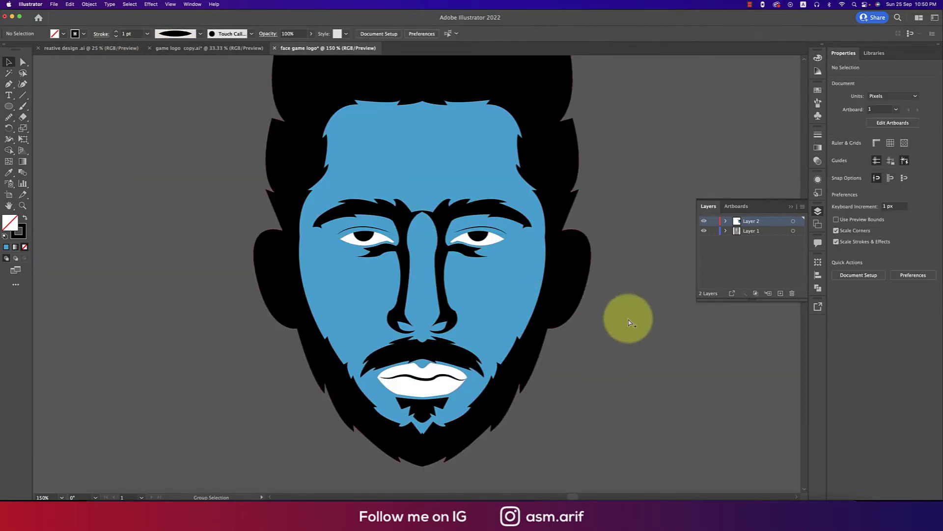
Examine the coloured face with its eyes, nose, mouth and beard, both in detail and as a whole.
scroll(631, 322, up, 1)
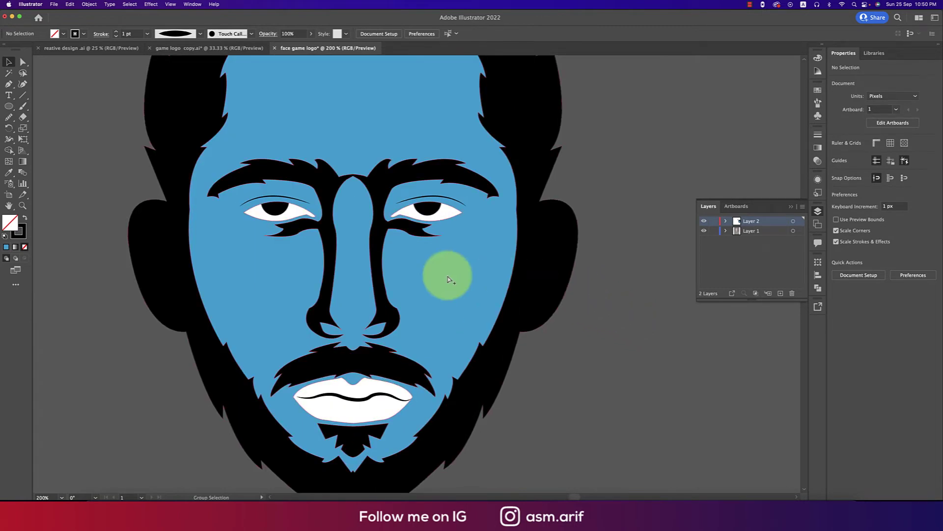
scroll(445, 270, down, 2)
scroll(401, 351, up, 1)
scroll(401, 349, down, 1)
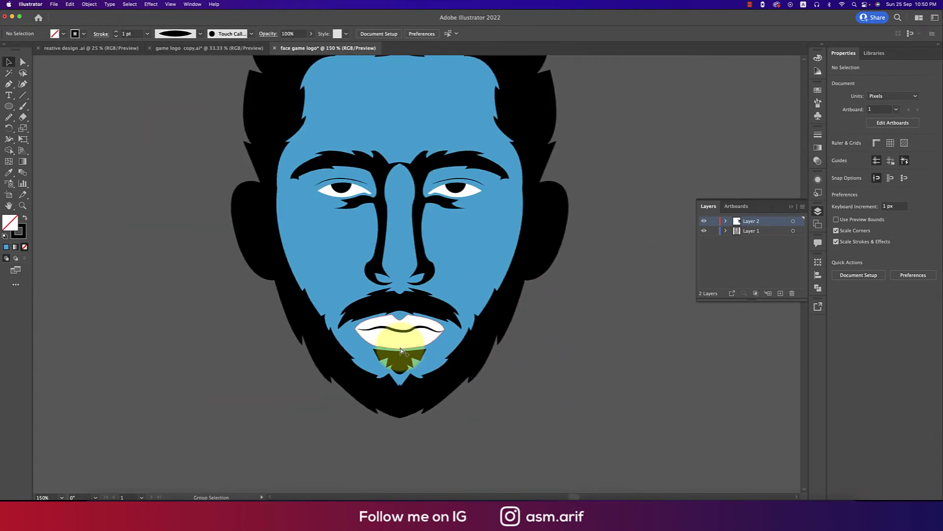
drag(565, 331, 558, 377)
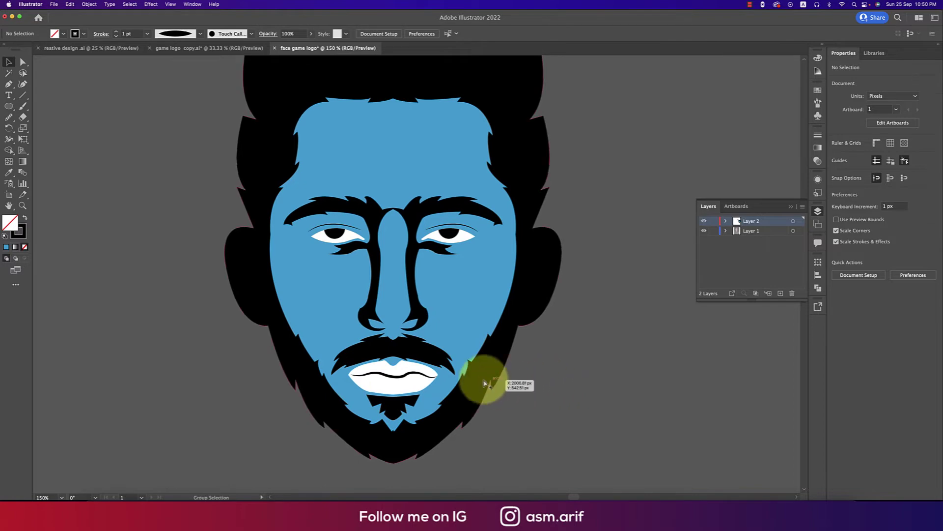
scroll(438, 374, up, 1)
scroll(443, 375, down, 1)
scroll(445, 375, down, 1)
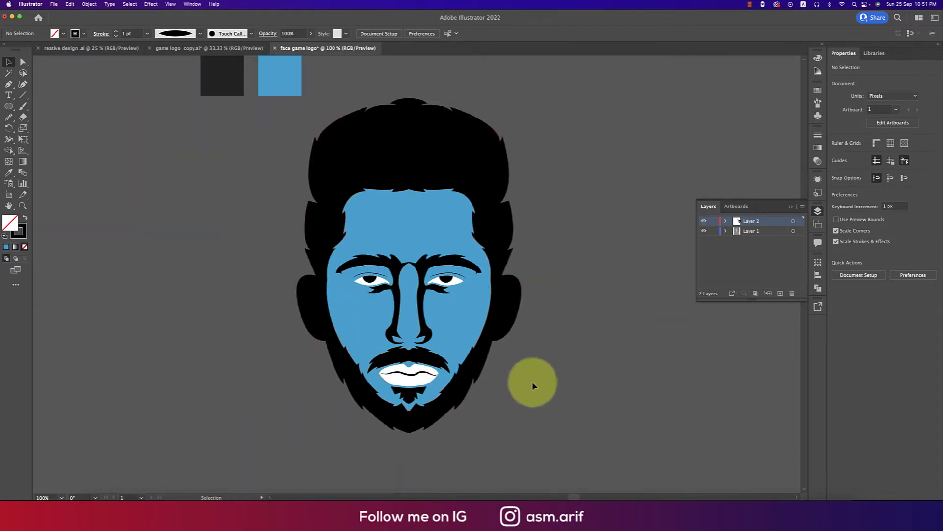
mouse_move(547, 324)
mouse_down()
mouse_move(543, 347)
mouse_move(546, 335)
mouse_up()
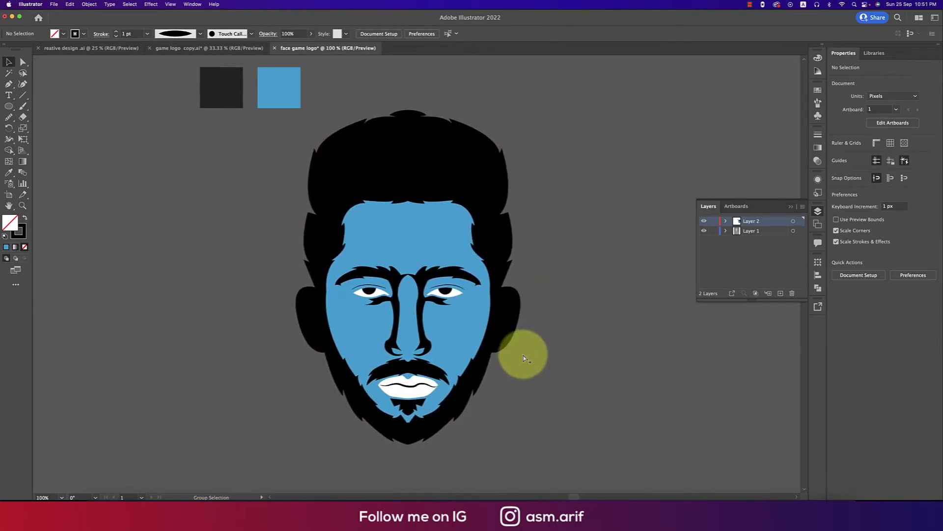
scroll(523, 354, down, 1)
key(shift+x)
scroll(592, 305, down, 1)
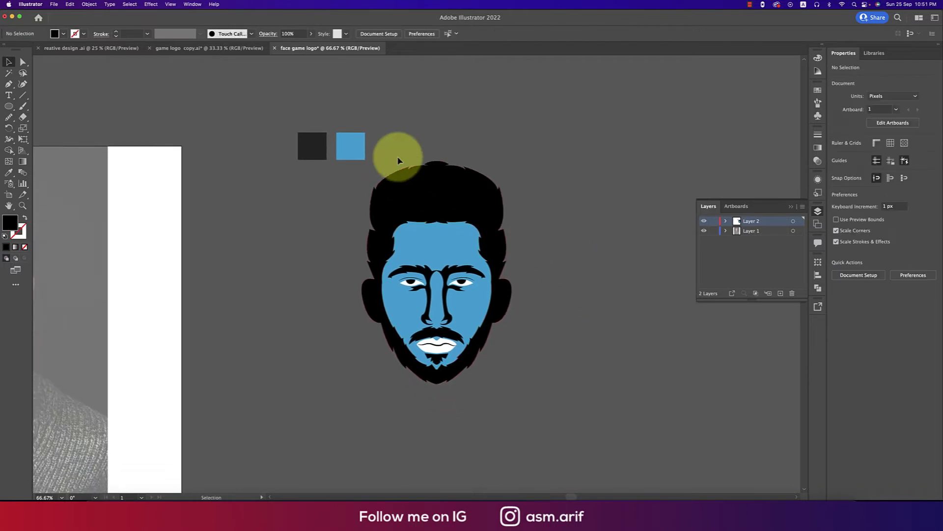
Place two copies of the blue colour square in a second row and fill the one below the dark square with a lighter blue.
drag(351, 145, 355, 184)
click(312, 182)
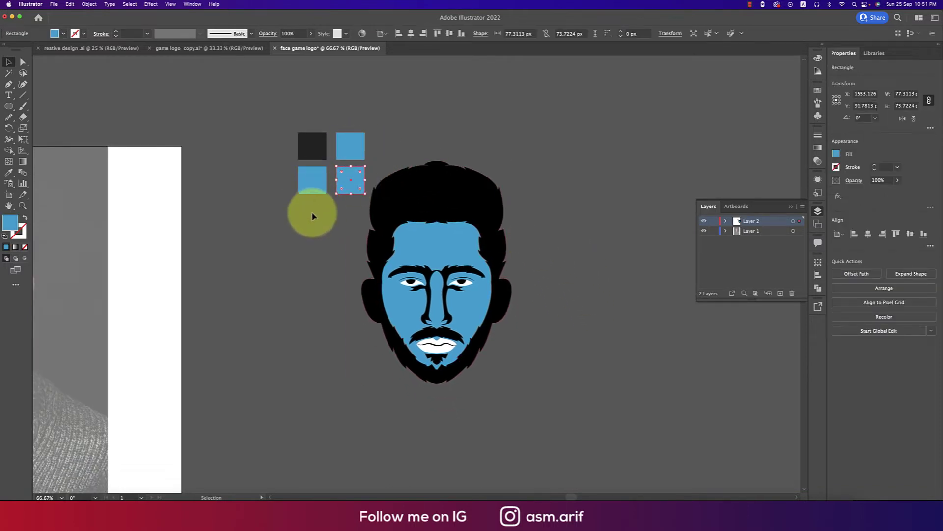
double_click(10, 222)
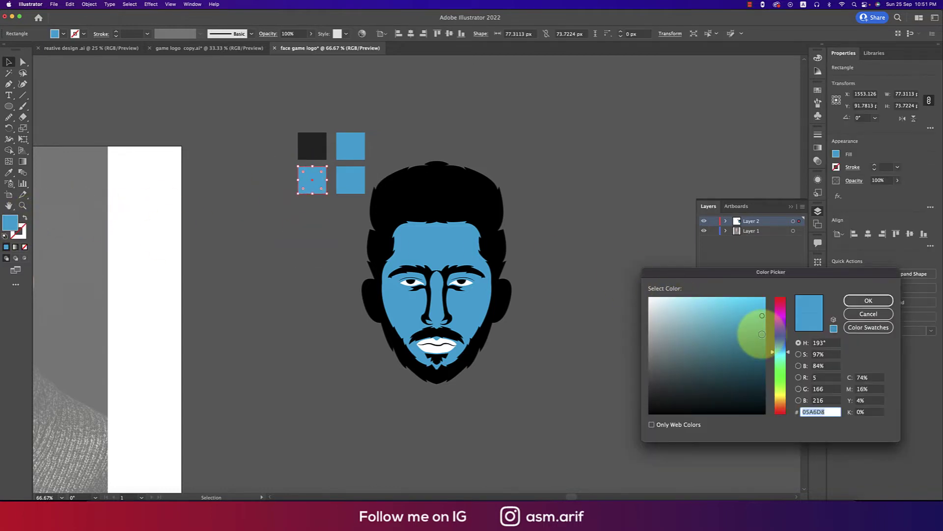
click(868, 300)
Fill the copied square below the original blue one with the darker teal blue 0B8CAA and deselect it.
click(355, 182)
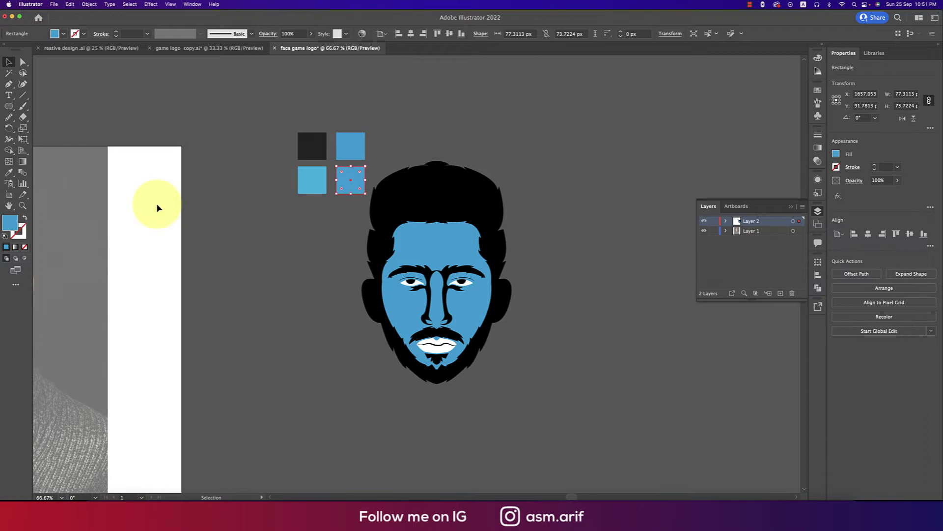
double_click(15, 226)
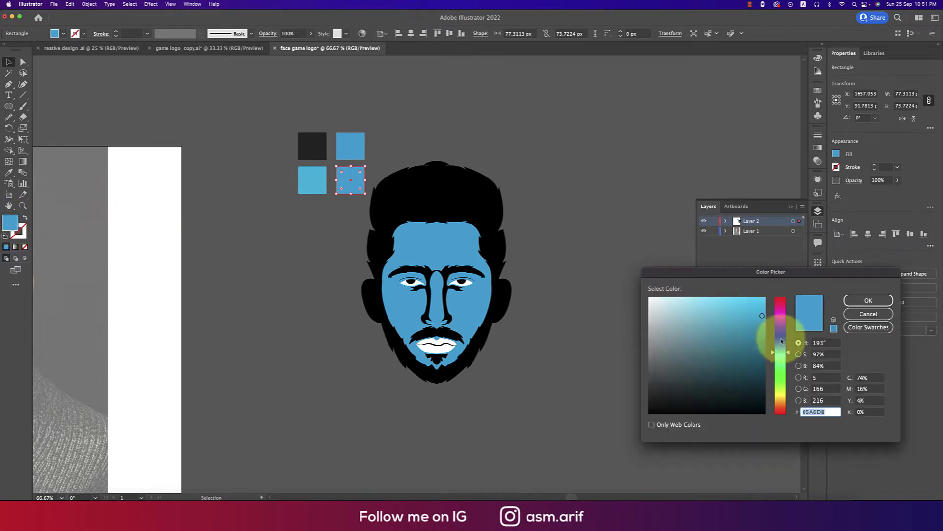
click(758, 336)
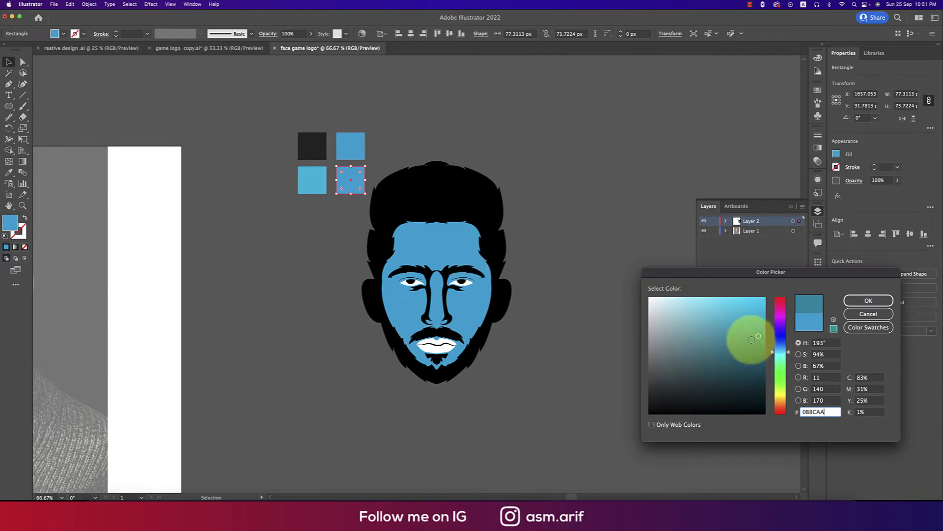
click(868, 301)
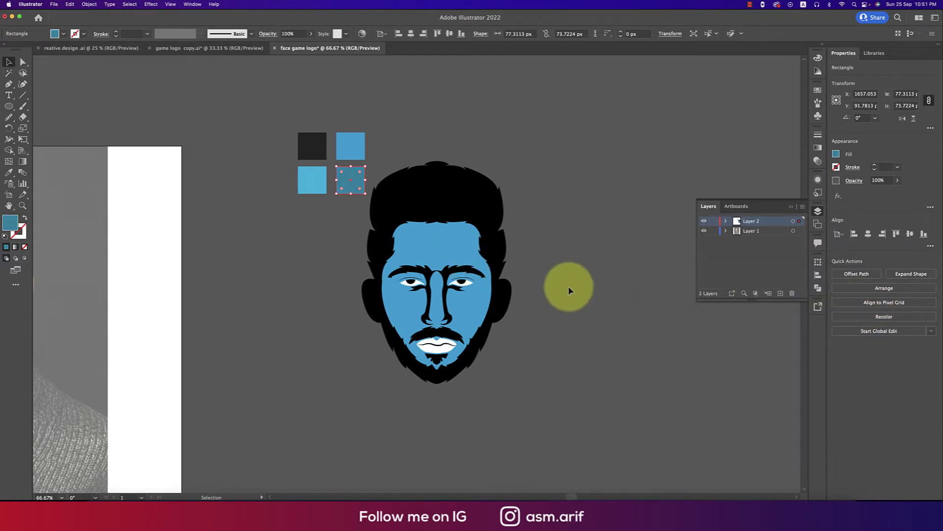
click(568, 285)
Draw a closed Pencil shape about 157 by 436 px over the left half of the face and fill it with the lighter blue sample.
click(11, 116)
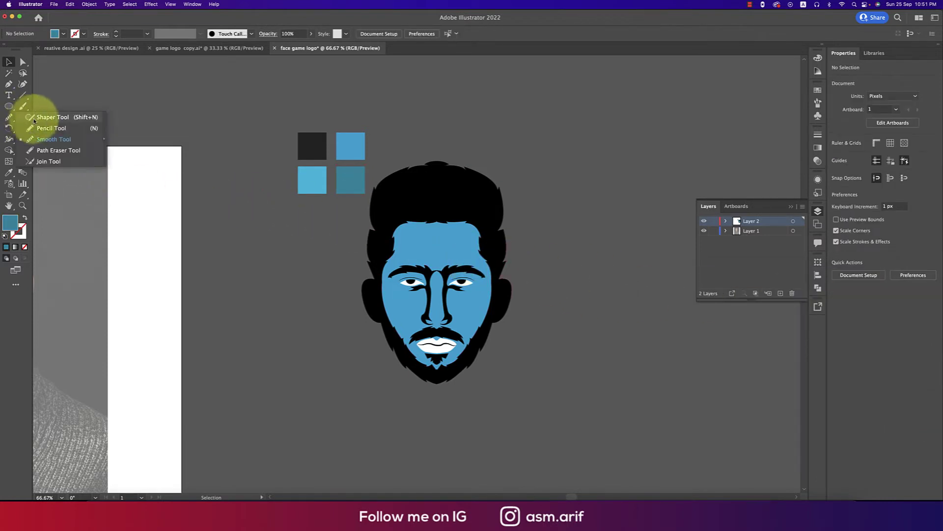
click(40, 127)
mouse_move(391, 202)
mouse_down()
mouse_move(424, 230)
mouse_move(427, 275)
mouse_up()
key(super+z)
key(super+z)
mouse_move(387, 210)
mouse_down()
mouse_move(434, 214)
mouse_move(439, 268)
mouse_up()
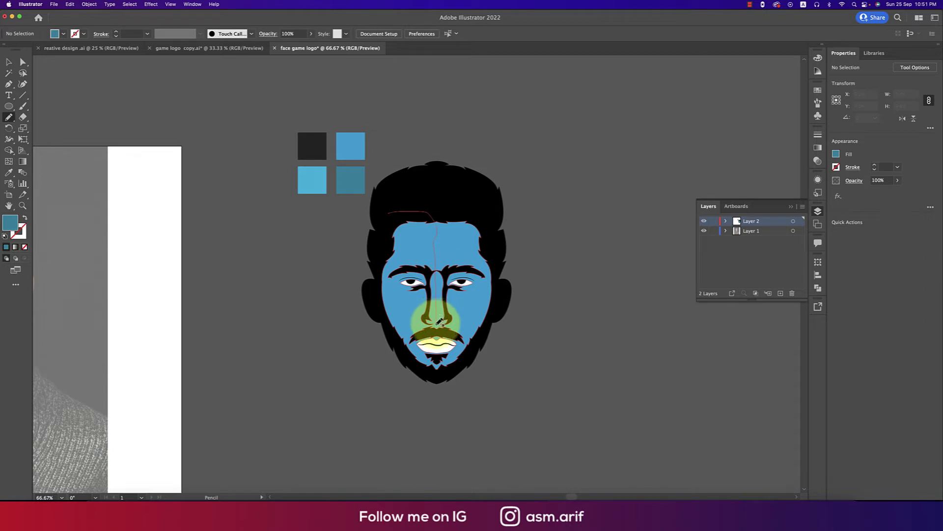
mouse_move(440, 320)
mouse_down()
mouse_move(432, 371)
mouse_move(401, 353)
mouse_move(385, 312)
mouse_move(381, 264)
mouse_move(392, 211)
mouse_up()
key(i)
click(312, 179)
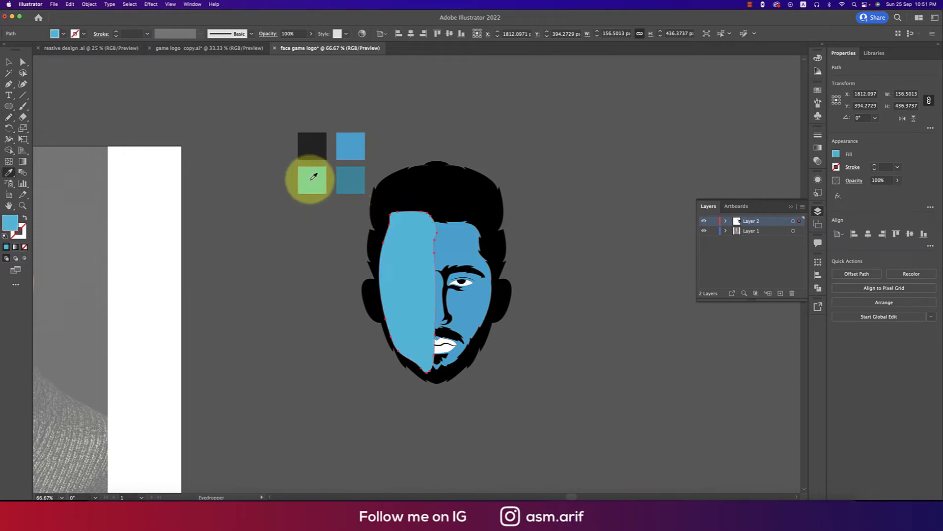
Send the light blue half-face shape backward step by step until it lies behind all facial features and the blue face shape.
click(10, 63)
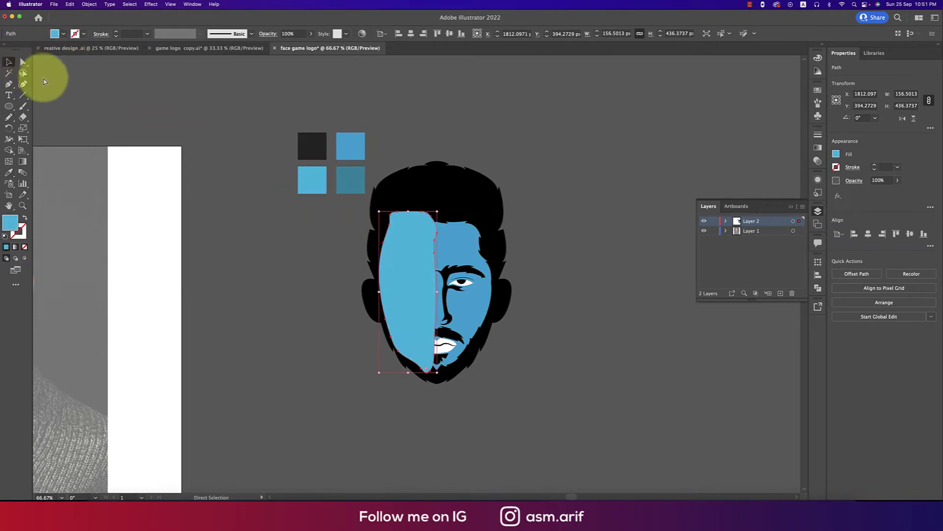
key(super+bracketleft)
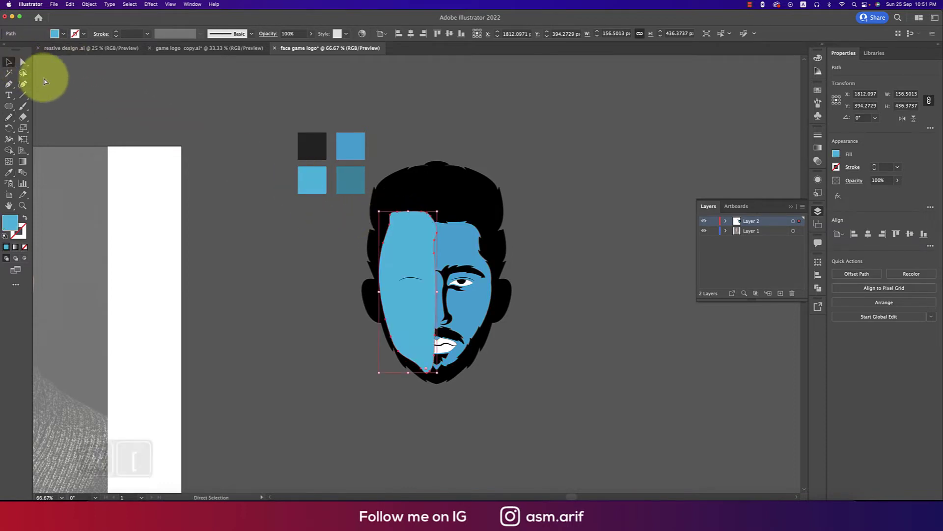
key(super+bracketleft)
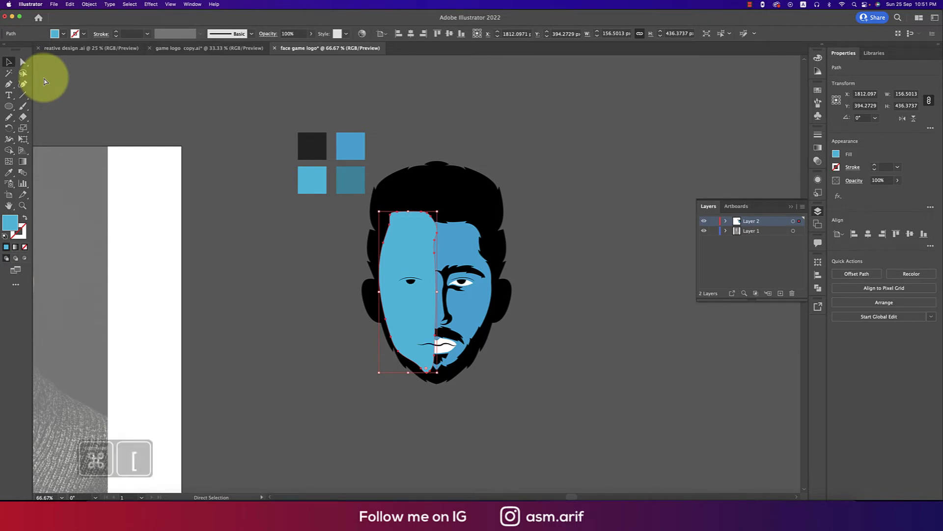
key(super+bracketleft)
key(super+bracketleft)
key(super+bracketleft)
key(super+bracketleft)
key(super+bracketleft)
key(super+bracketleft)
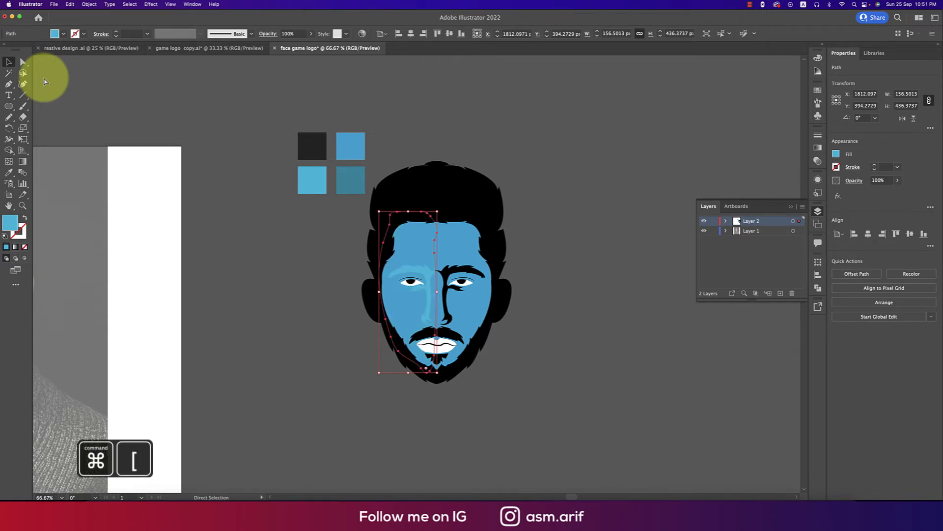
key(super+bracketleft)
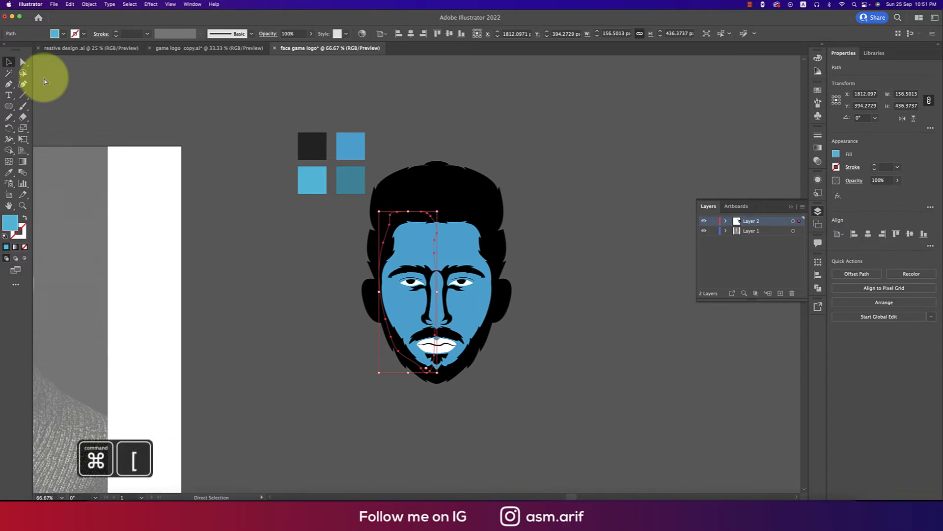
Send the blue face base backward behind the light blue half-face shape and deselect it.
key(v)
click(462, 239)
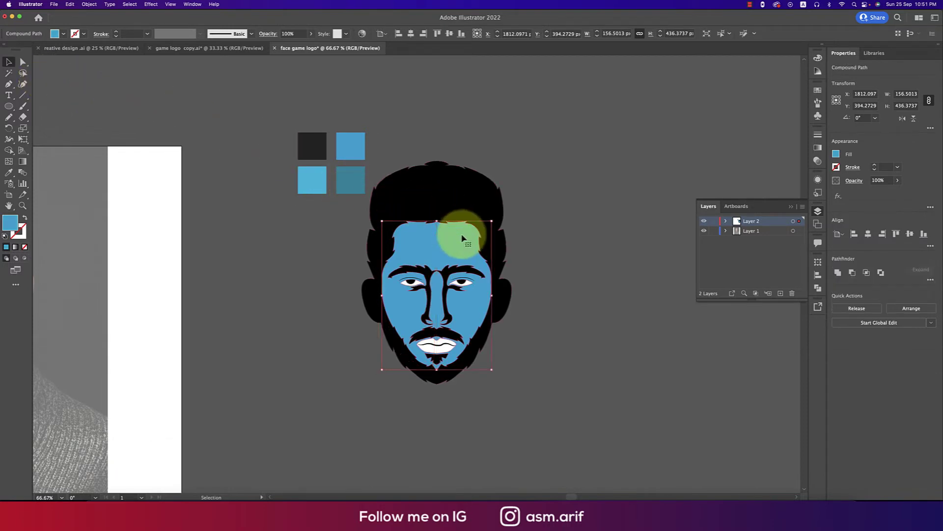
key(super+bracketleft)
key(super+bracketleft)
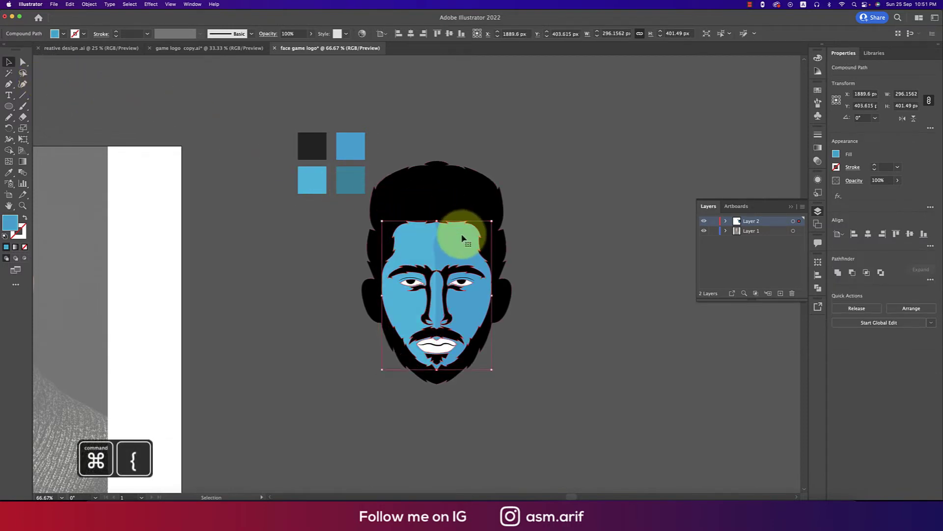
click(587, 259)
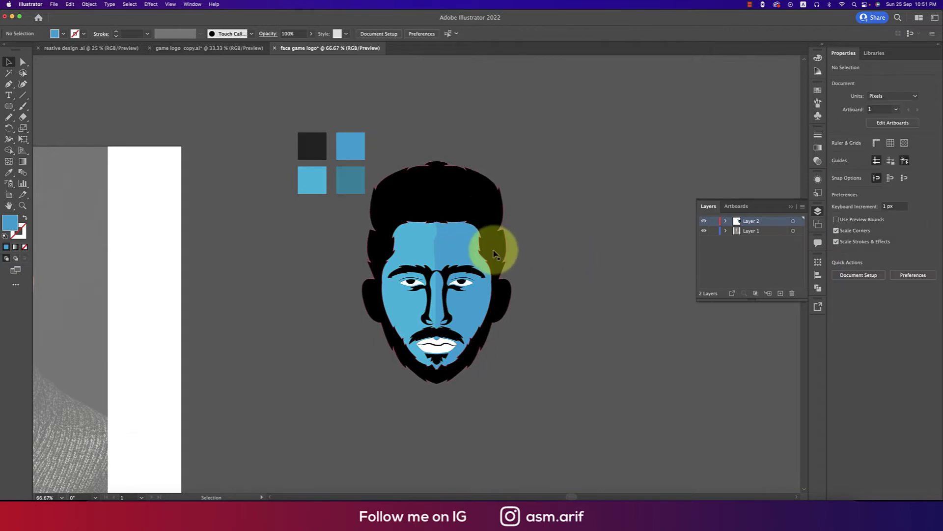
Draw a closed Pencil shape about 146 by 408 px over the right side of the face and fill it with the dark teal sample.
click(353, 182)
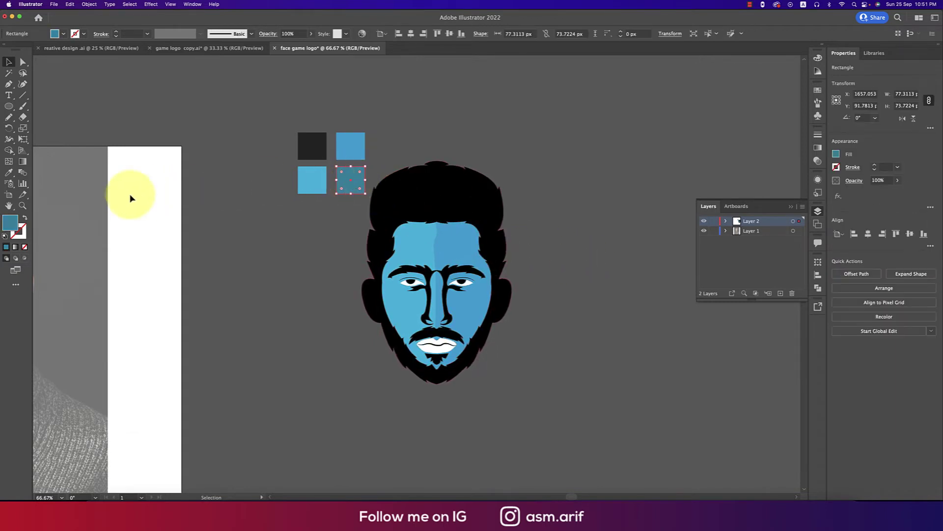
click(9, 117)
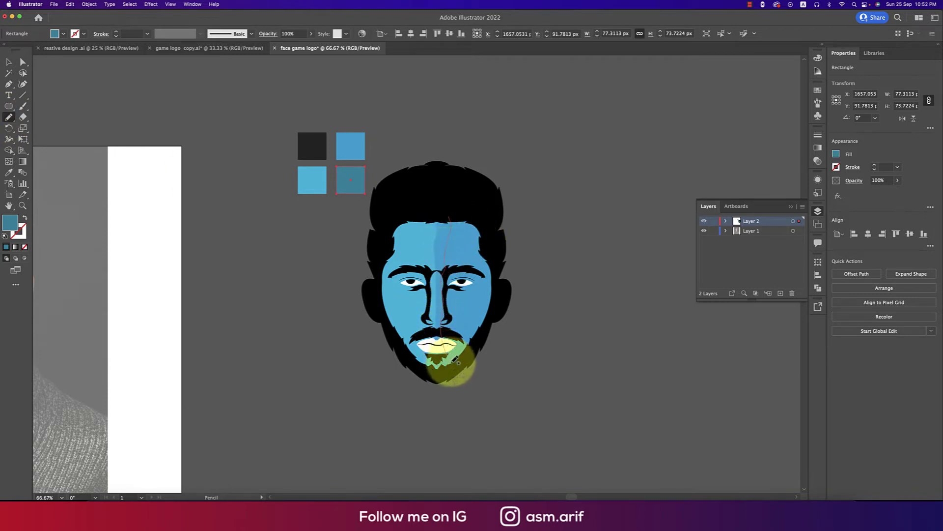
mouse_move(470, 357)
mouse_down()
mouse_move(493, 288)
mouse_move(491, 242)
mouse_move(456, 211)
mouse_move(448, 358)
mouse_up()
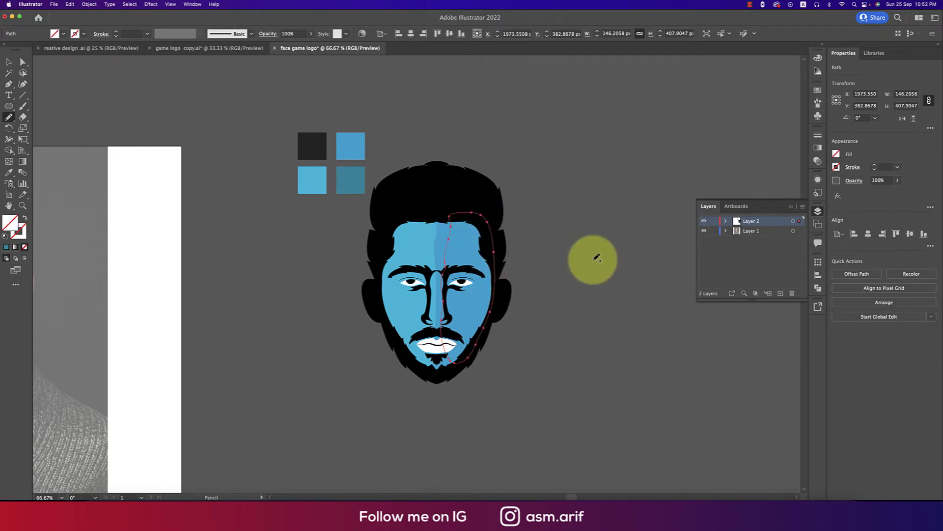
key(i)
click(351, 178)
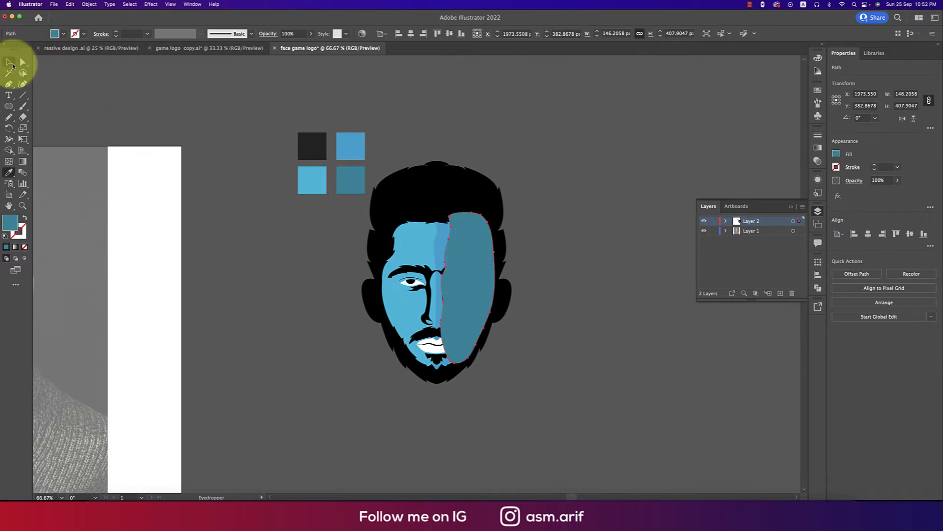
Send the dark teal shape backward behind the facial features, place the blue face base behind it, and deselect.
click(11, 63)
key(super+bracketleft)
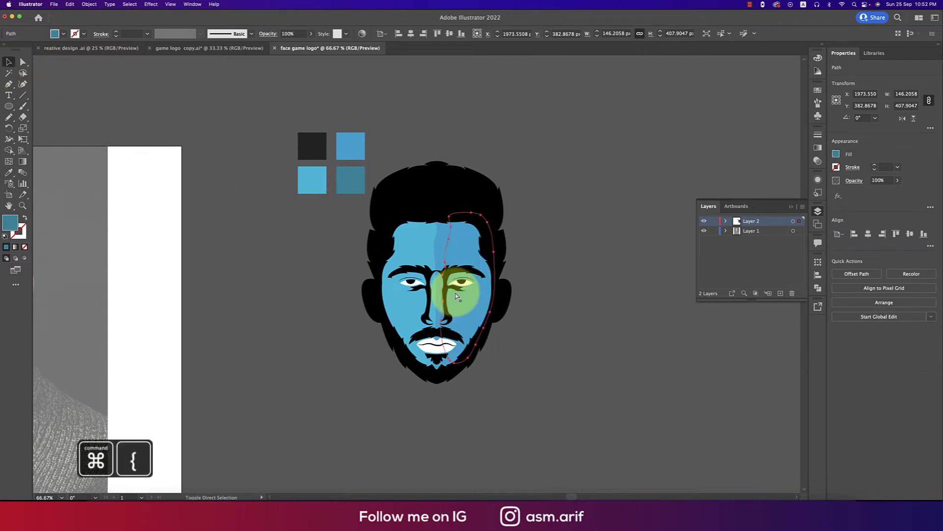
click(454, 243)
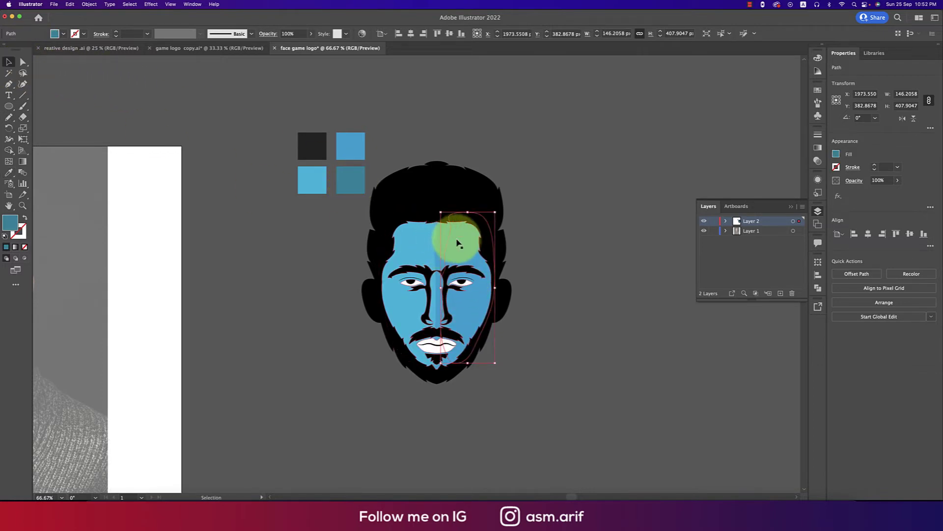
key(super+bracketleft)
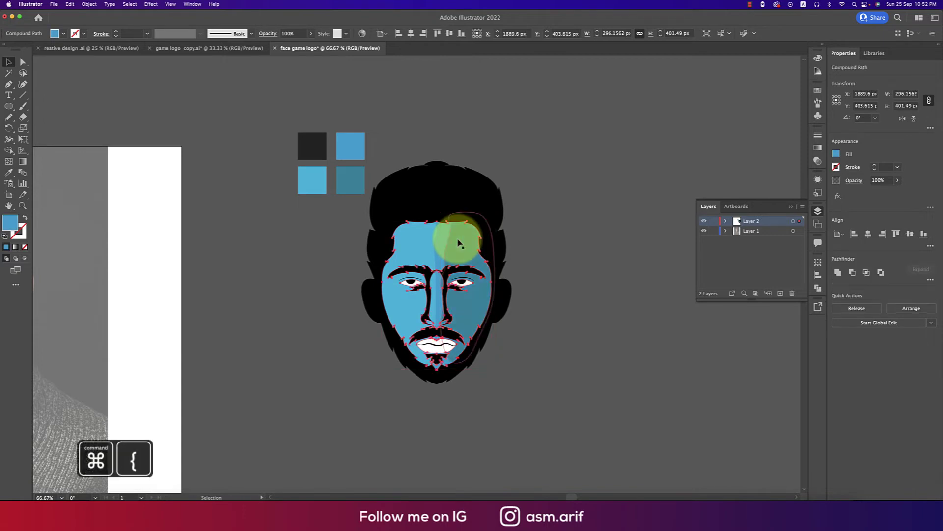
click(564, 311)
scroll(566, 313, down, 1)
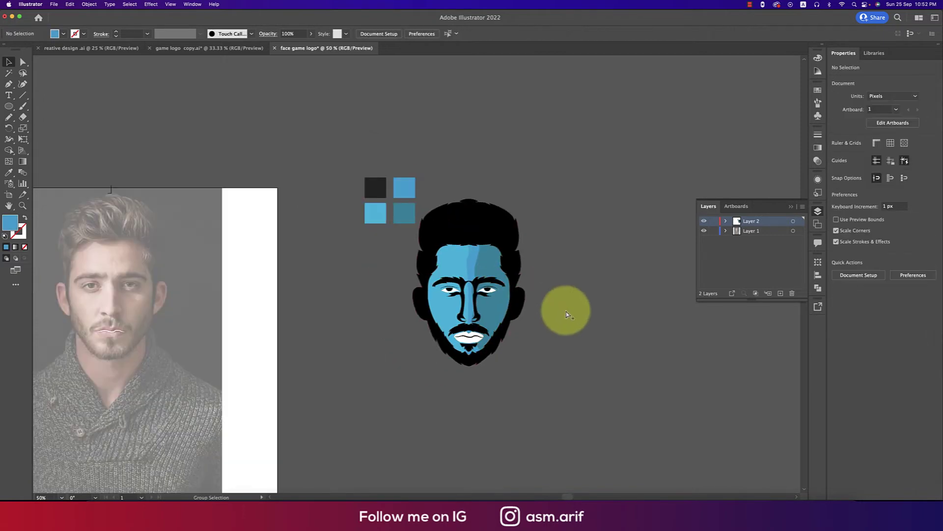
Move the four colour sample squares up and further away from the head artwork.
drag(567, 311, 539, 250)
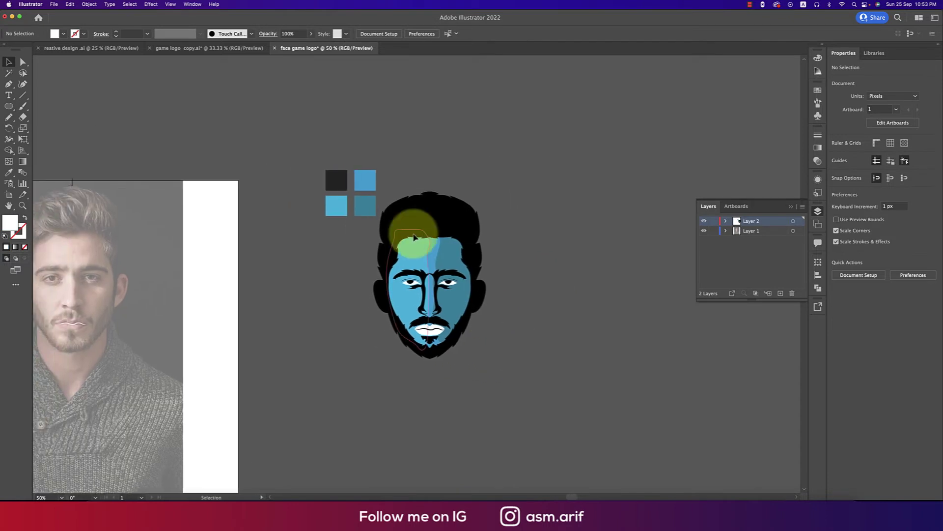
drag(370, 205, 310, 143)
click(341, 185)
drag(339, 264, 371, 202)
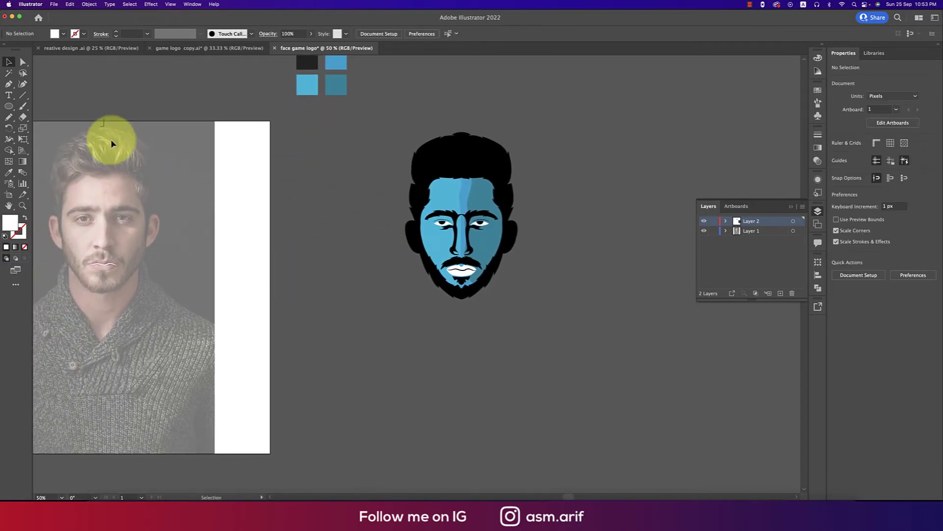
Add a point text below the head in Bebas Neue Bold and enlarge it to about 750 px wide.
click(8, 95)
click(371, 325)
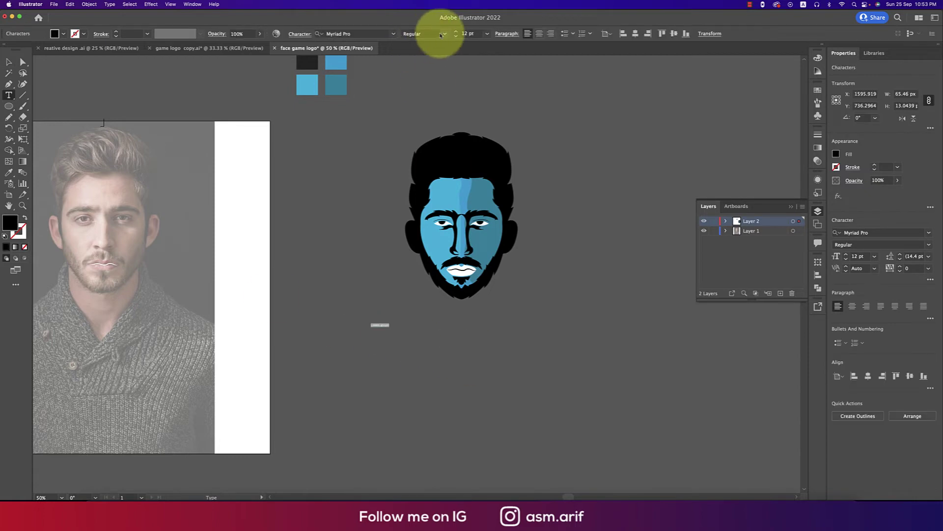
click(393, 34)
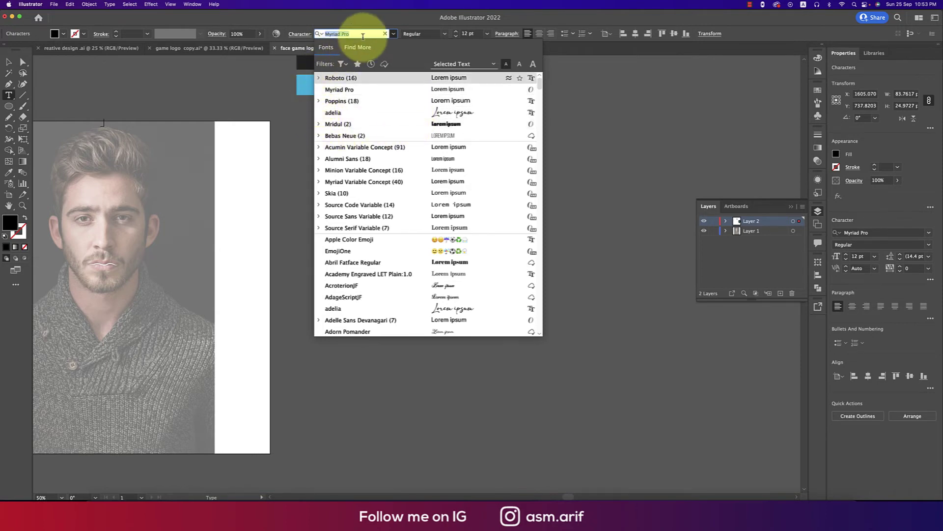
text(be)
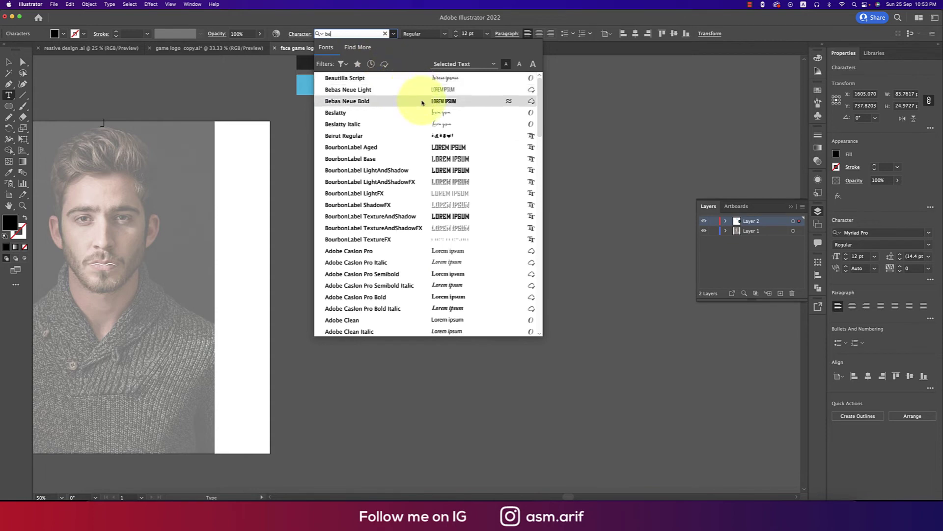
click(422, 102)
click(8, 61)
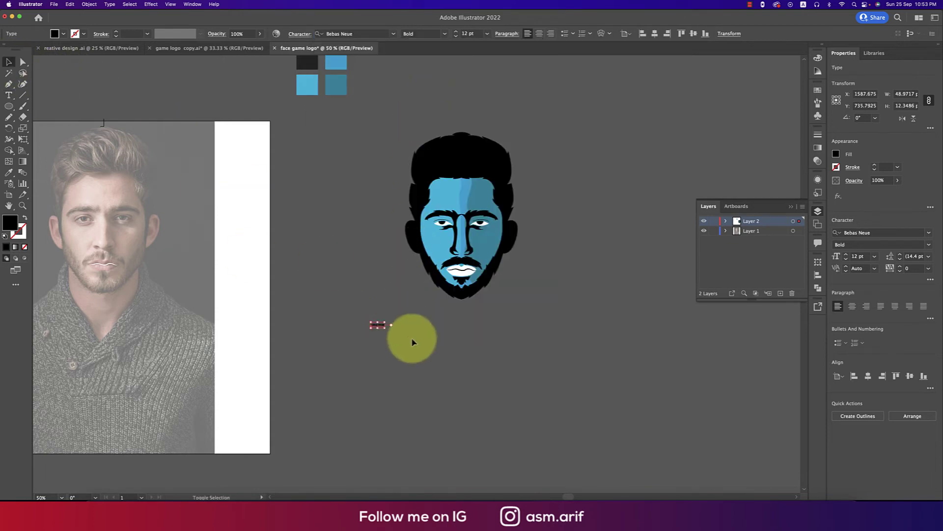
drag(385, 327, 580, 375)
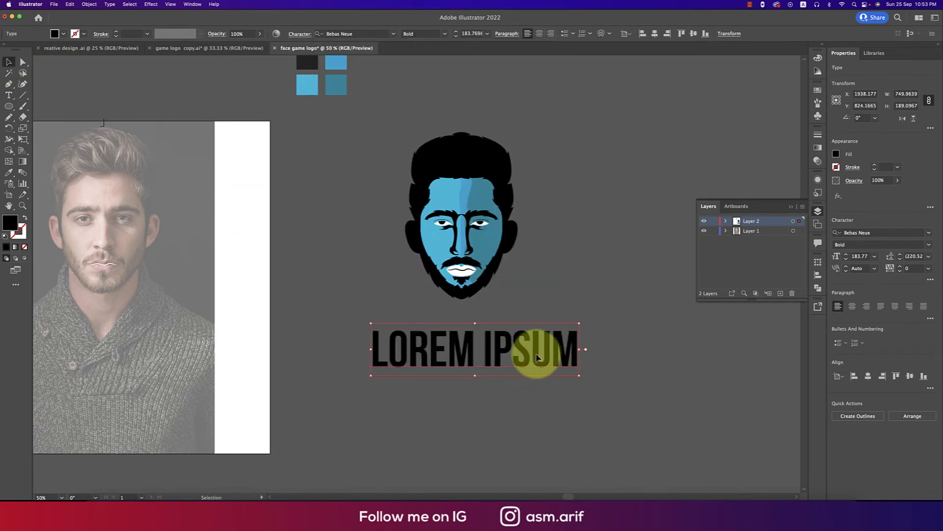
Replace the placeholder text with GAMELOGO and move it up close beneath the chin.
double_click(537, 357)
key(super+a)
text(GAM)
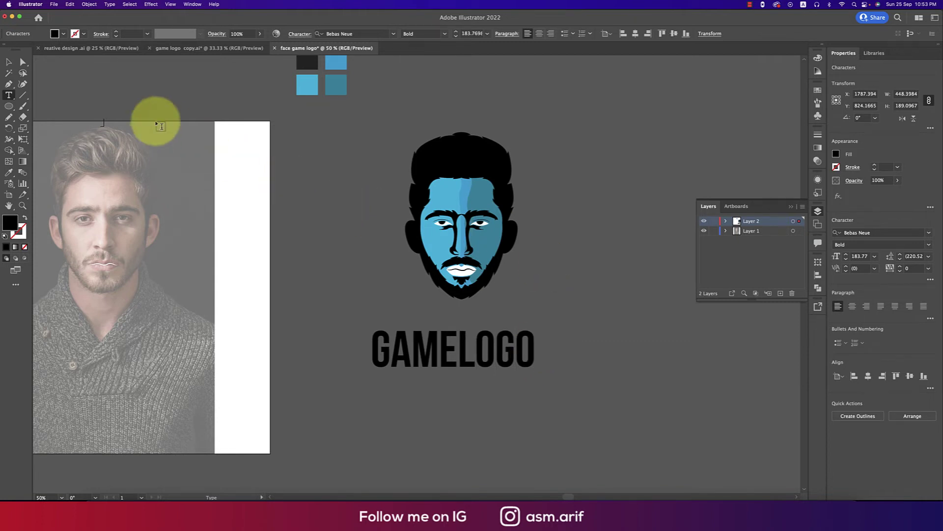
click(22, 62)
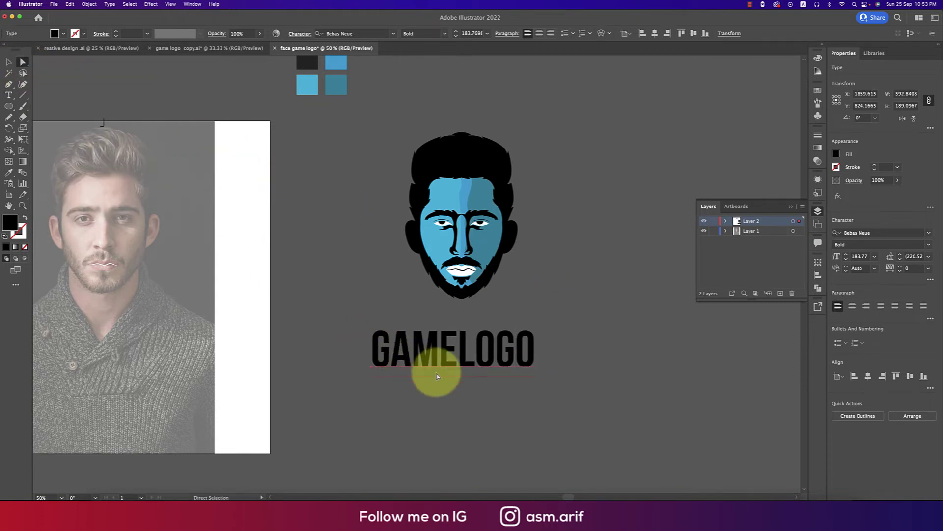
click(493, 393)
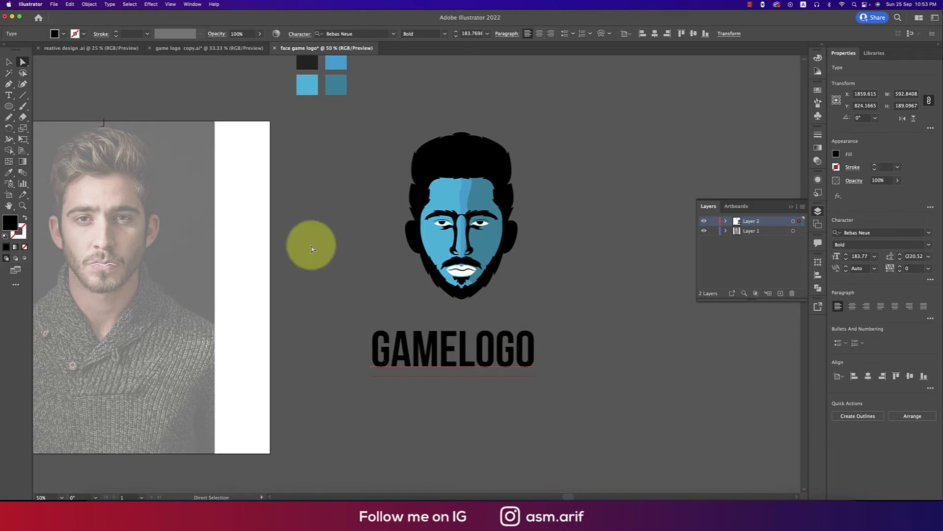
click(312, 246)
click(10, 63)
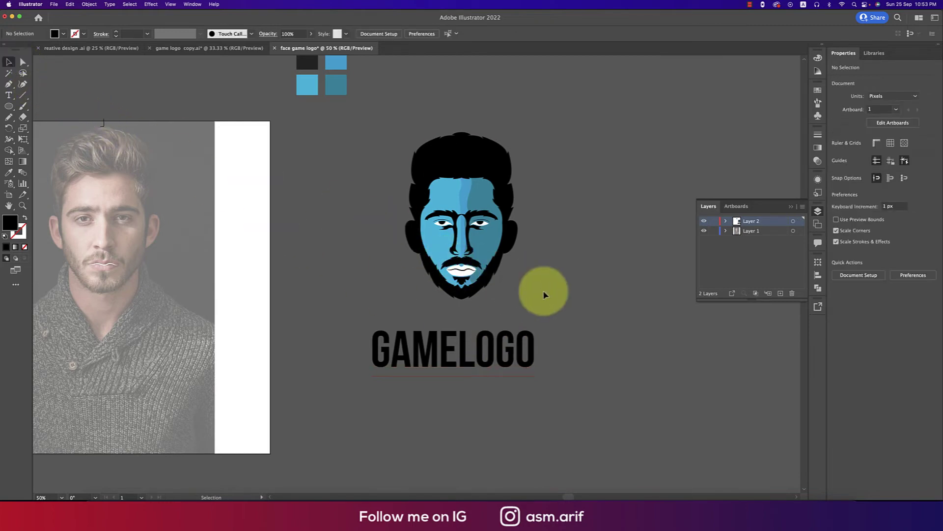
drag(517, 353, 522, 332)
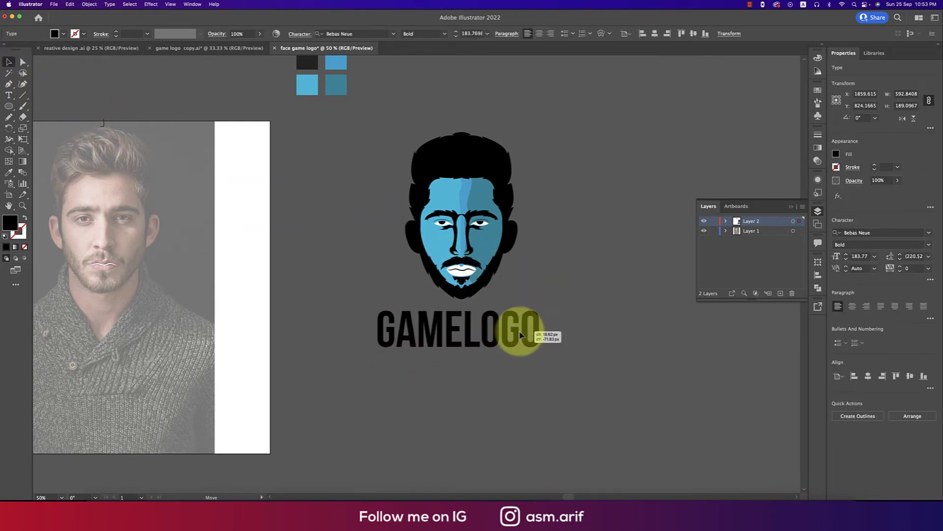
Warp the GAMELOGO text with the Arc Lower style and a horizontal bend of -13%.
click(601, 33)
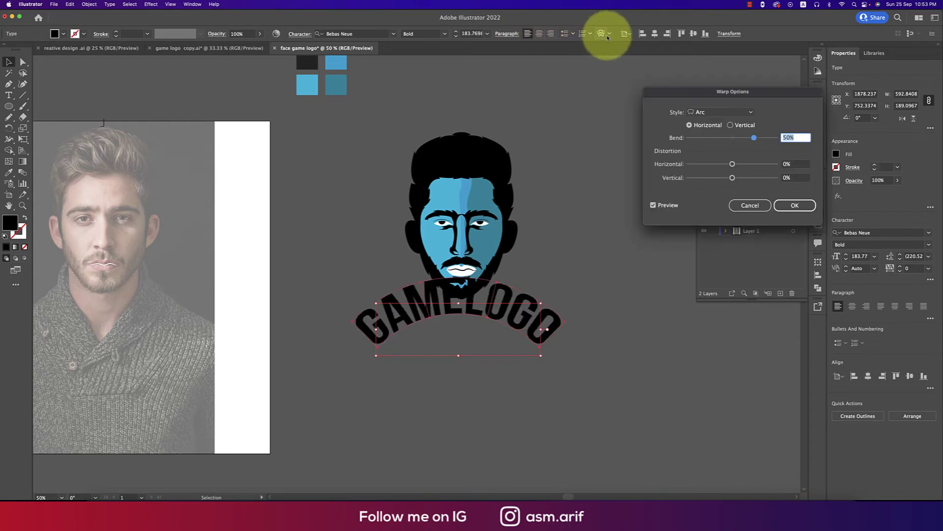
click(705, 115)
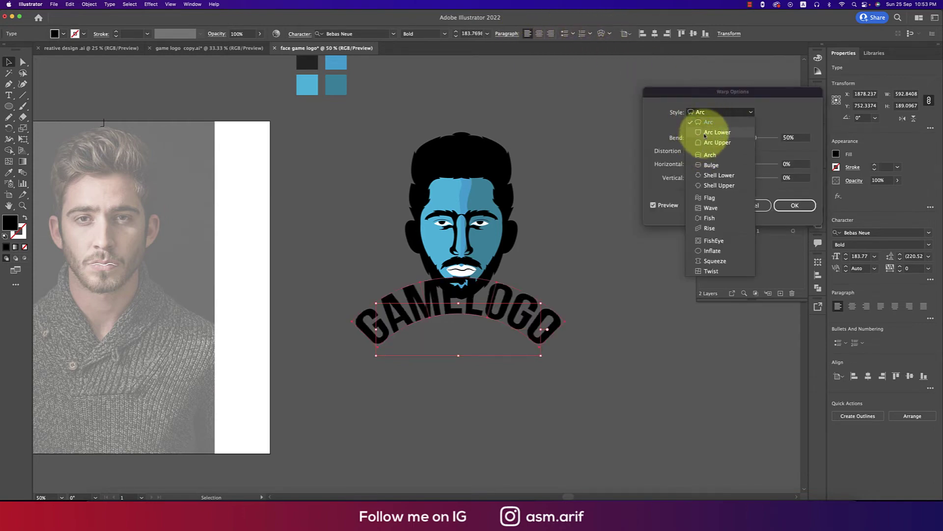
click(705, 133)
click(741, 138)
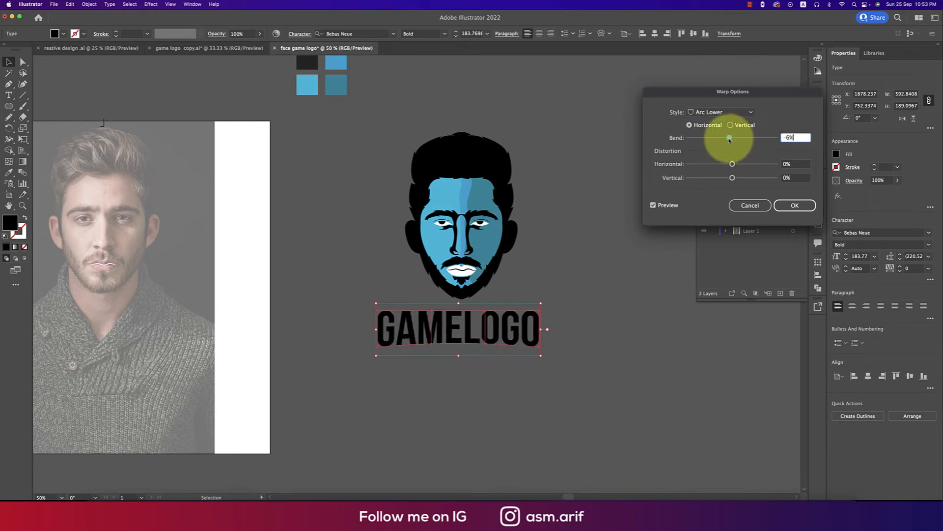
click(794, 205)
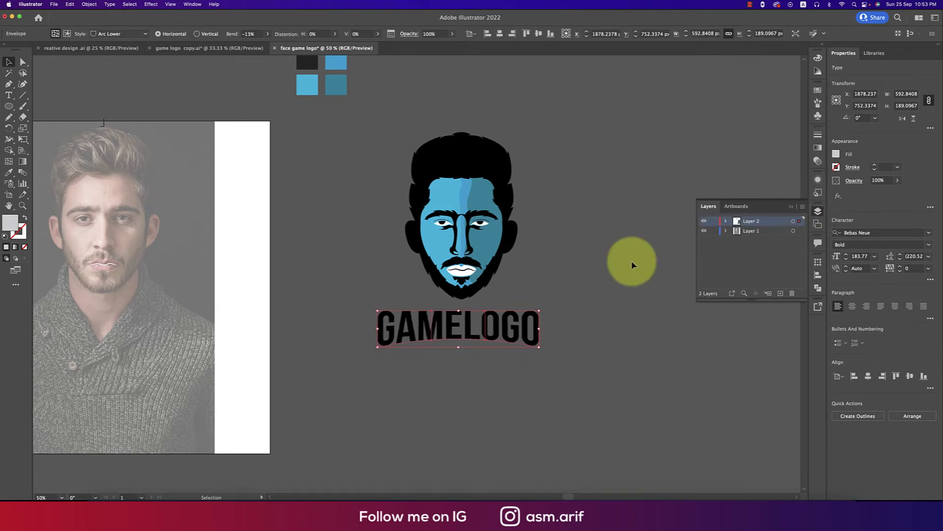
Expand the warped GAMELOGO text into editable vector shapes and deselect it.
right_click(531, 326)
click(465, 395)
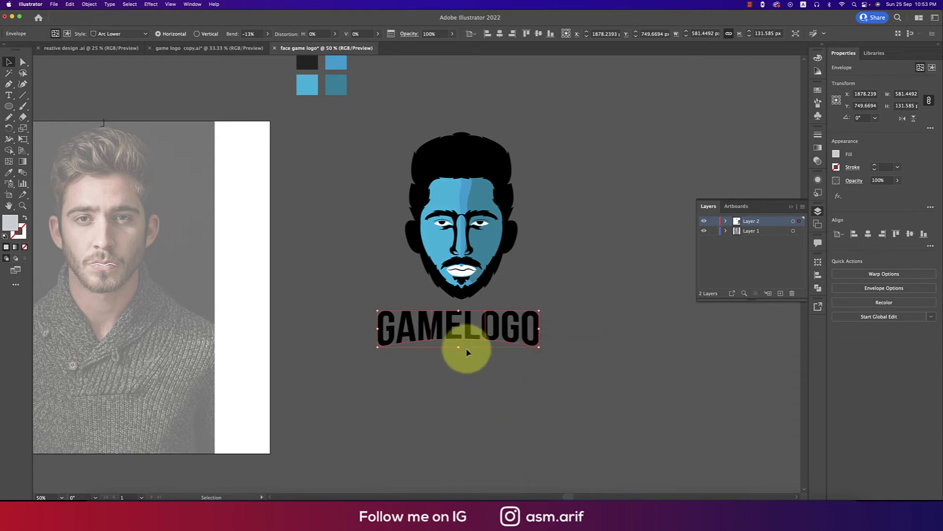
click(90, 5)
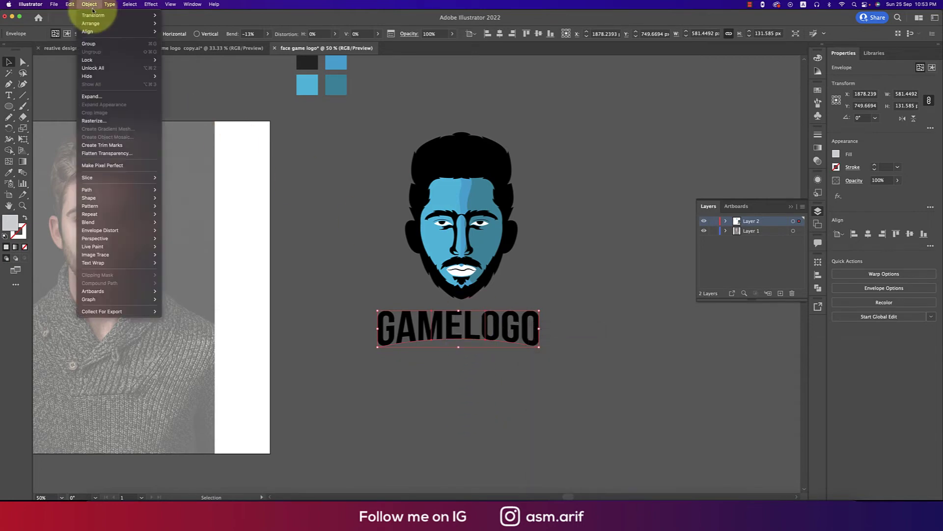
click(93, 96)
click(673, 268)
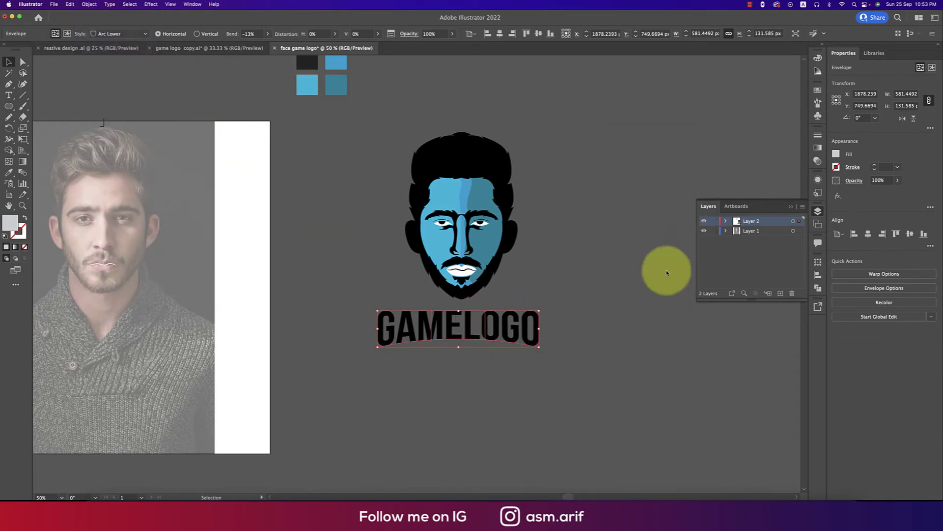
click(575, 339)
Duplicate the expanded GAMELOGO lettering and place the copy on the empty canvas to the upper right of the head.
click(527, 343)
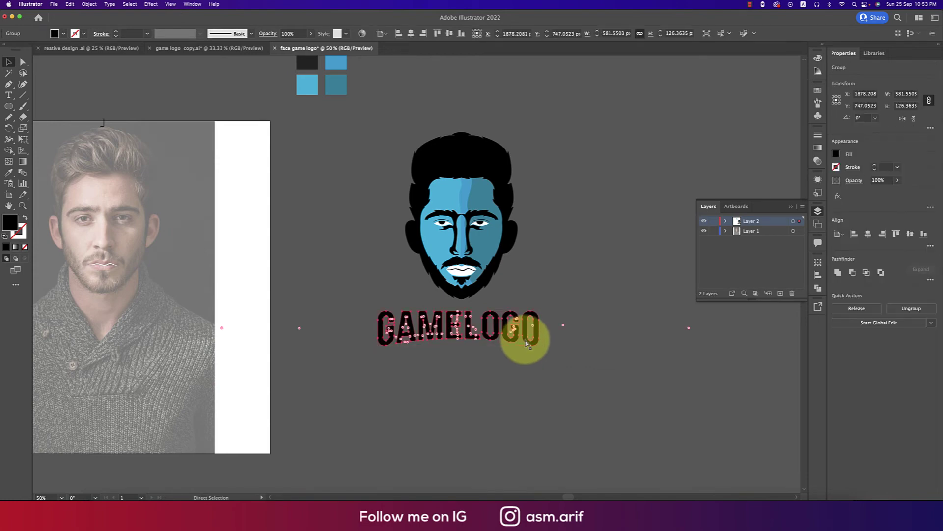
key(super+c)
key(super+v)
drag(506, 284, 715, 137)
Offset the paths of the GAMELOGO lettering beneath the chin by 30 px with Round joins.
click(537, 333)
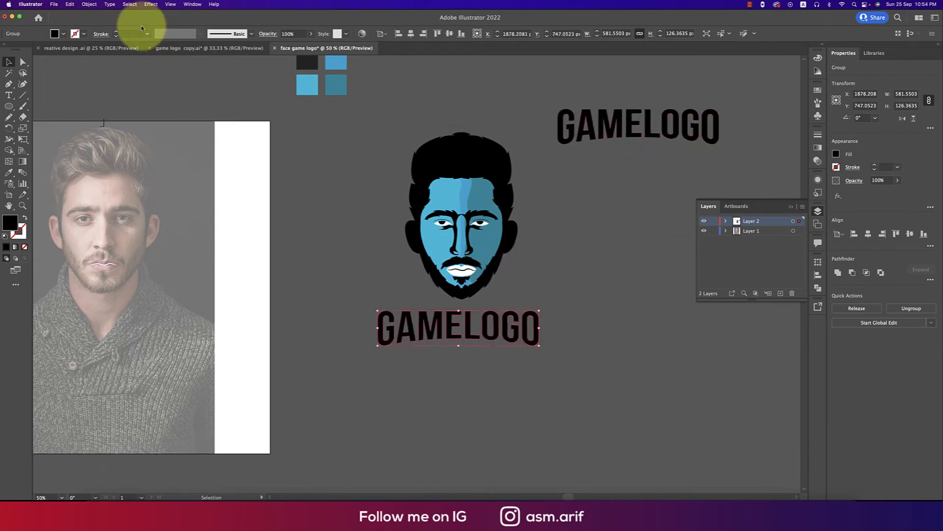
click(89, 4)
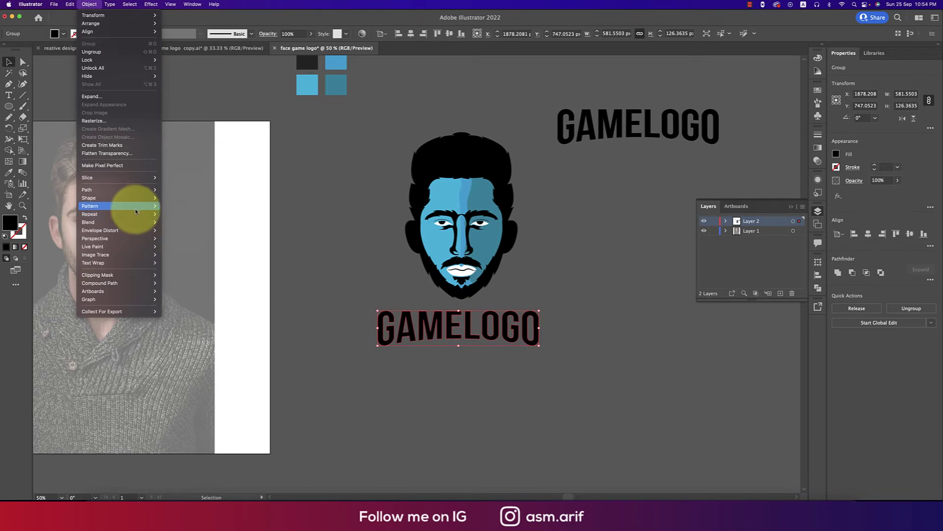
mouse_move(130, 189)
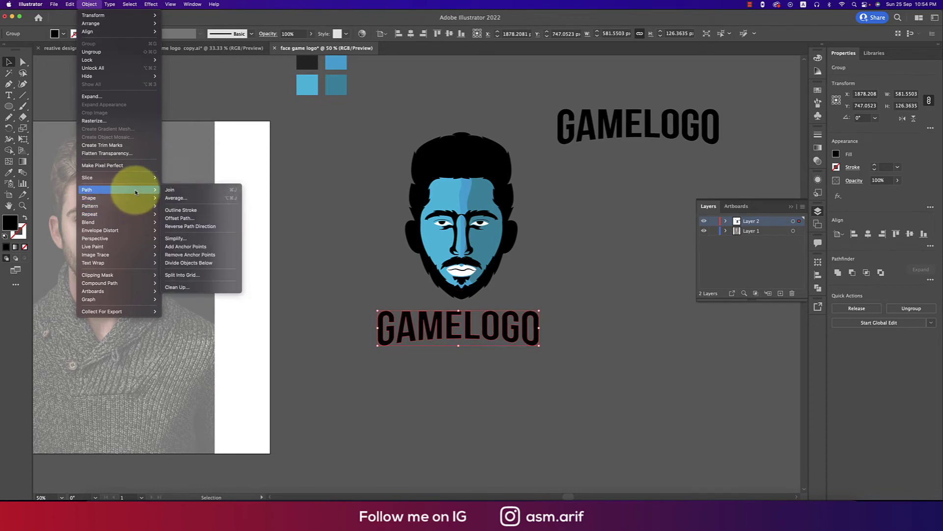
click(177, 218)
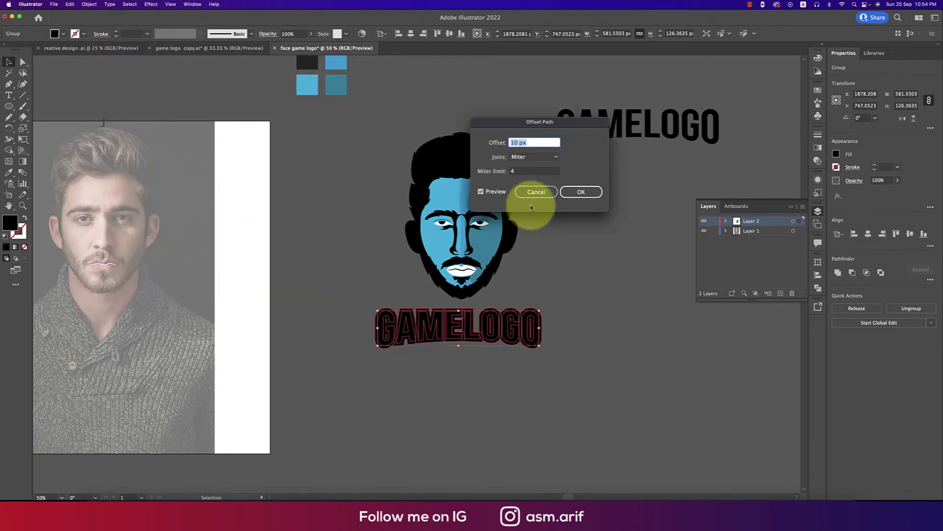
text(35)
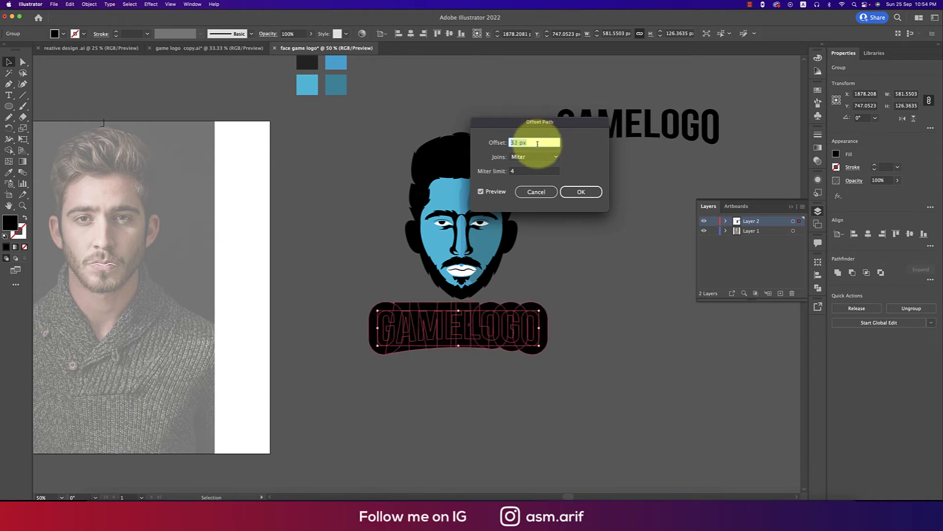
key(Down)
key(Down)
key(Down)
key(Down)
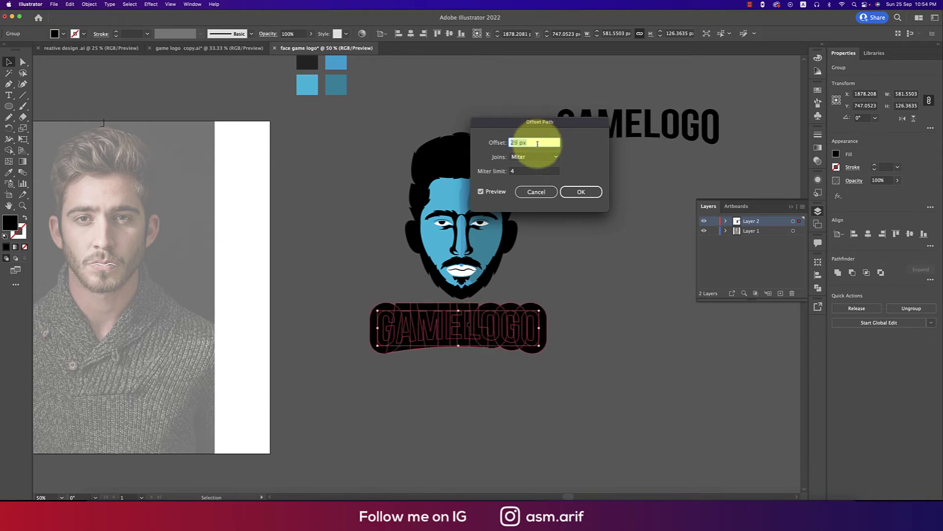
click(540, 156)
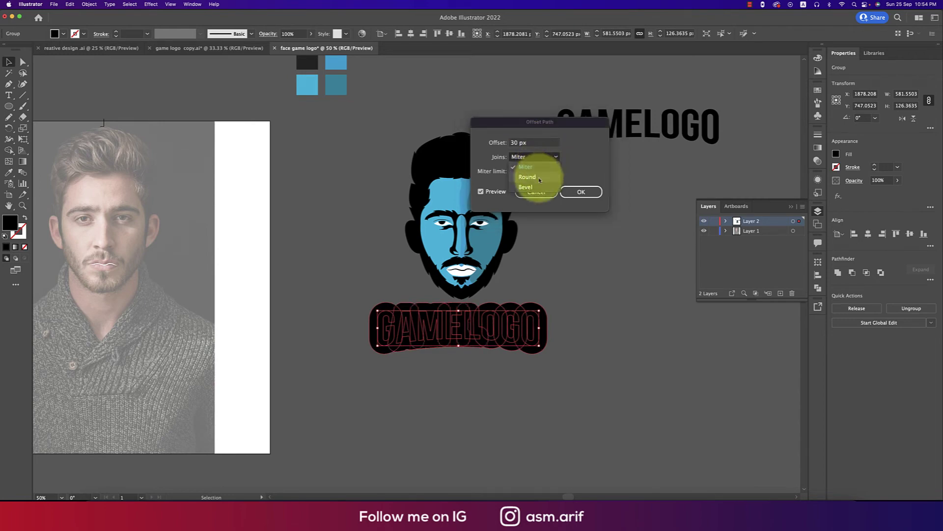
click(538, 178)
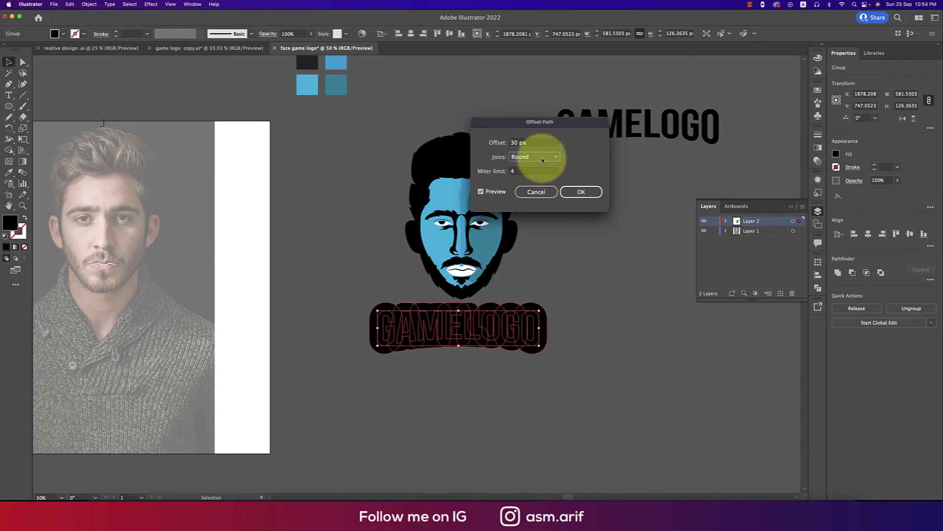
click(581, 191)
Unite the offset lettering group beneath the chin into one solid black shape.
click(577, 315)
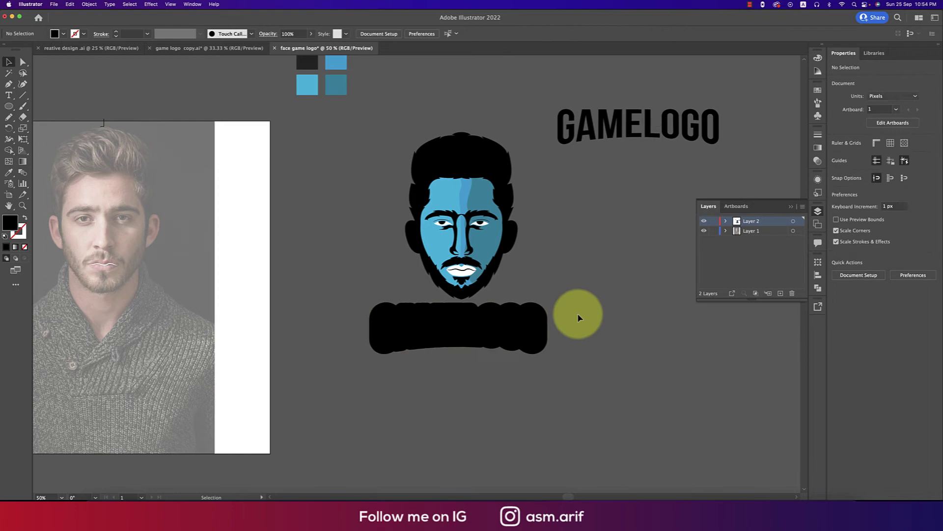
click(494, 334)
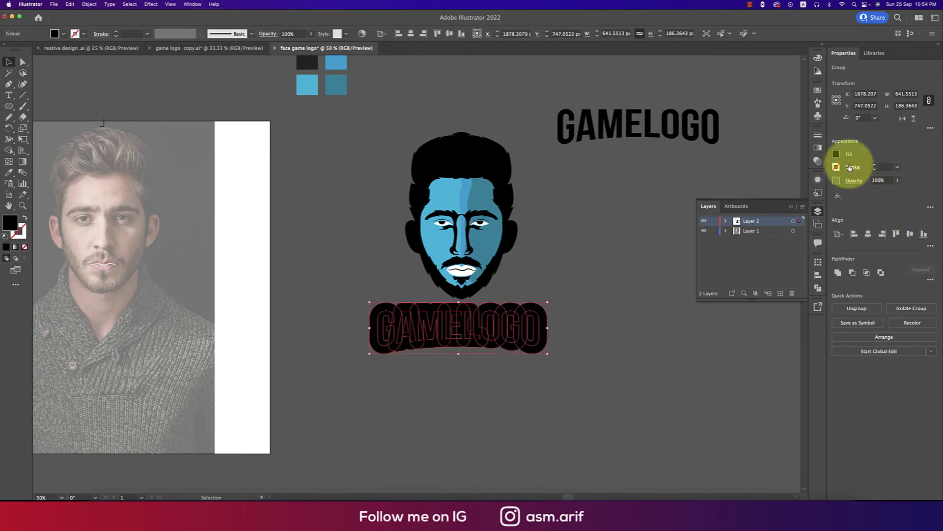
click(839, 273)
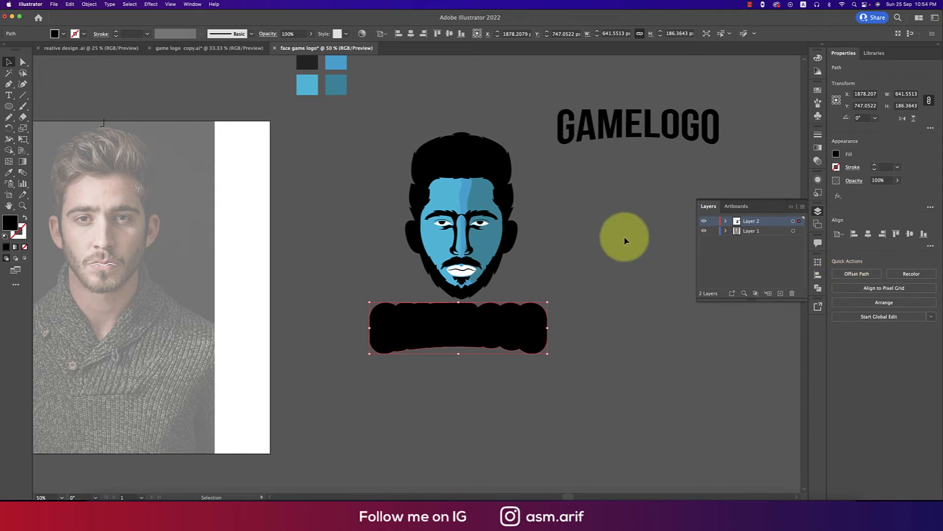
Place the duplicate GAMELOGO lettering on the black backing shape, bring it to the front and fill it with the forehead's mid blue.
click(598, 253)
scroll(597, 197, down, 1)
drag(596, 126, 417, 327)
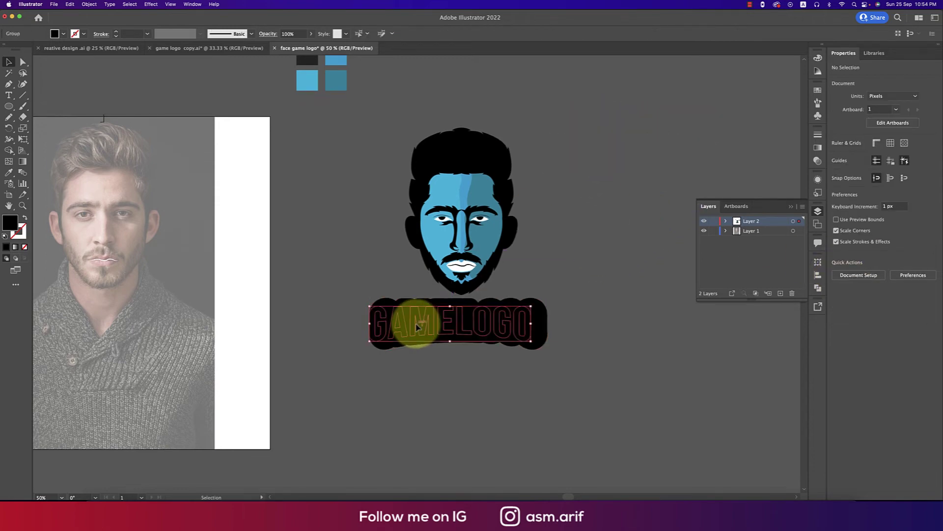
key(super+shift+bracketright)
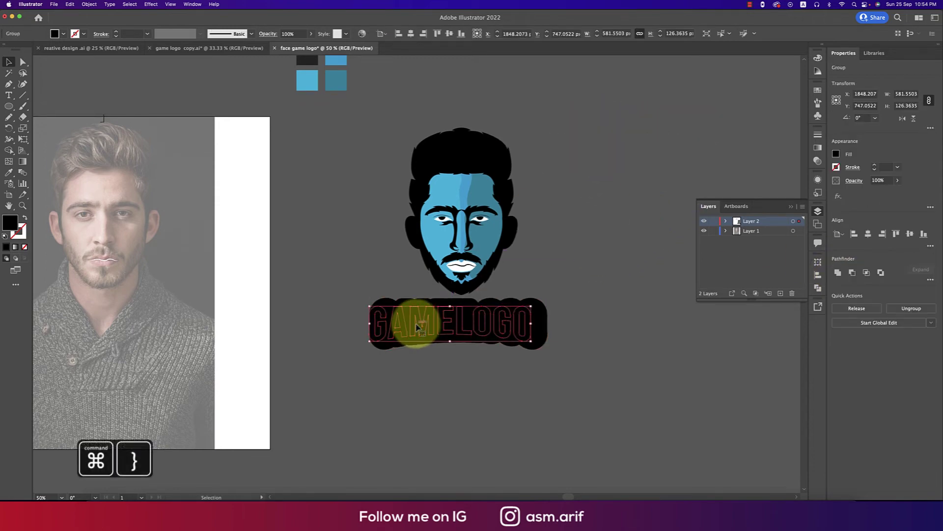
key(i)
click(467, 185)
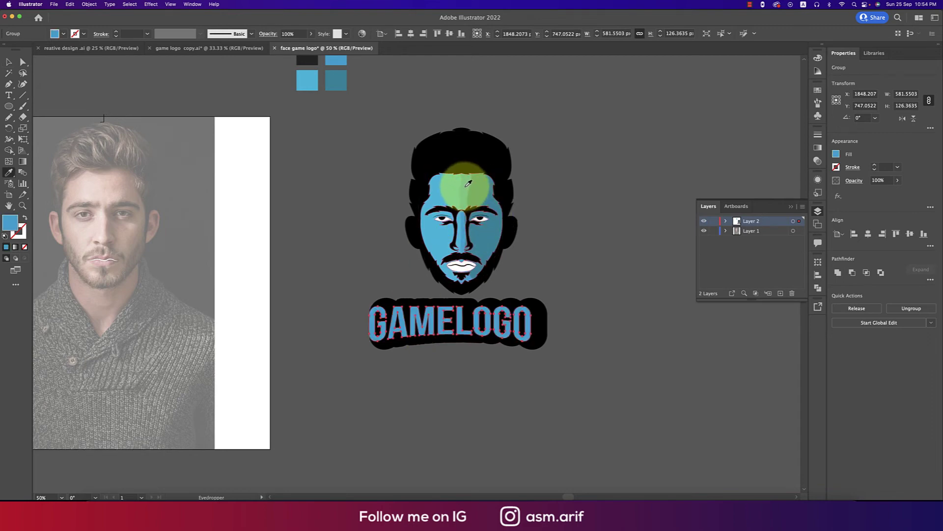
Align the blue GAMELOGO lettering to the horizontal and vertical centre of the black backing shape.
click(9, 61)
click(472, 338)
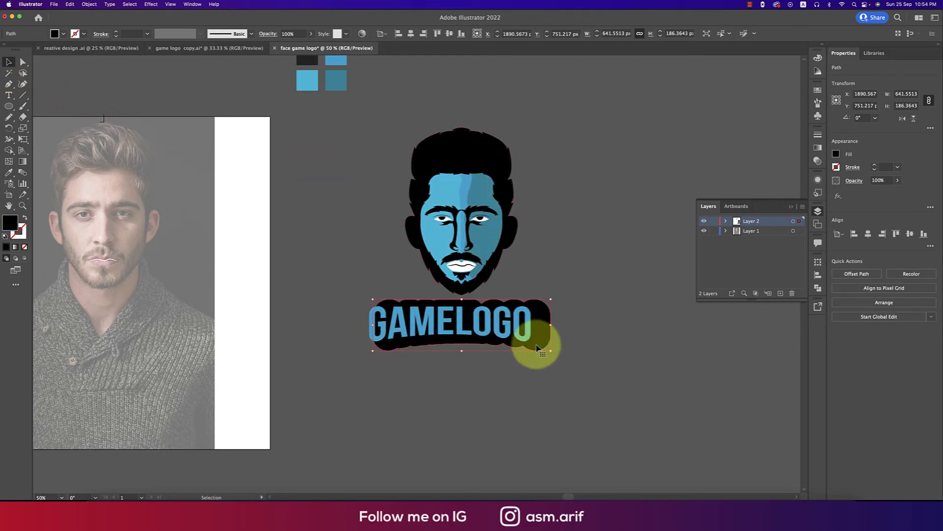
shift+click(529, 325)
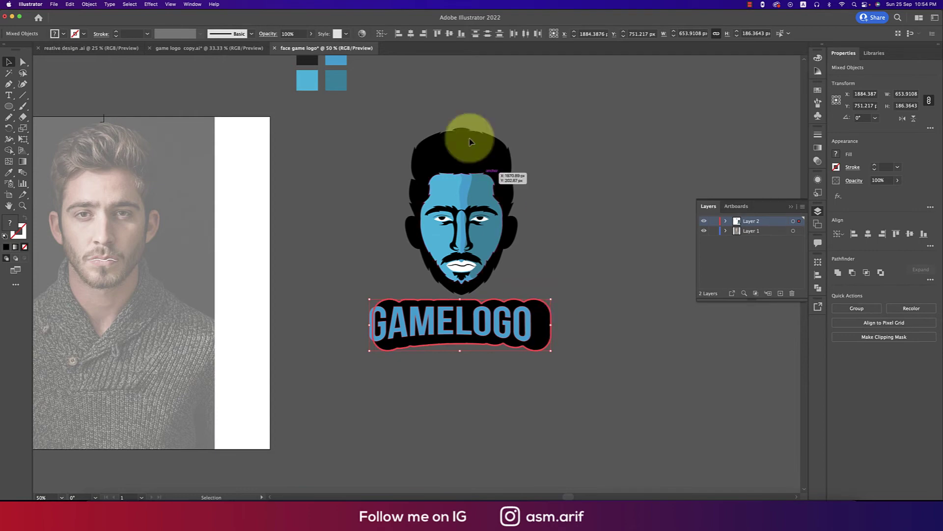
click(414, 36)
click(457, 37)
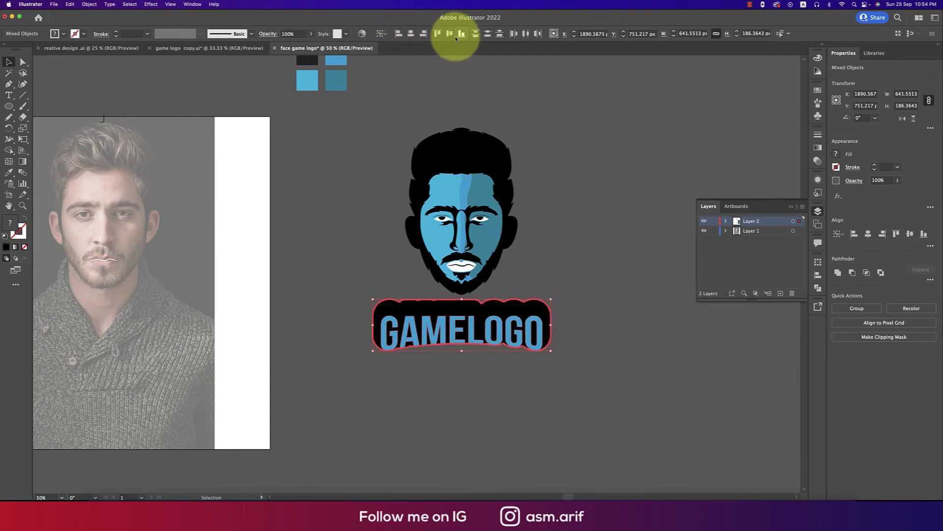
click(454, 38)
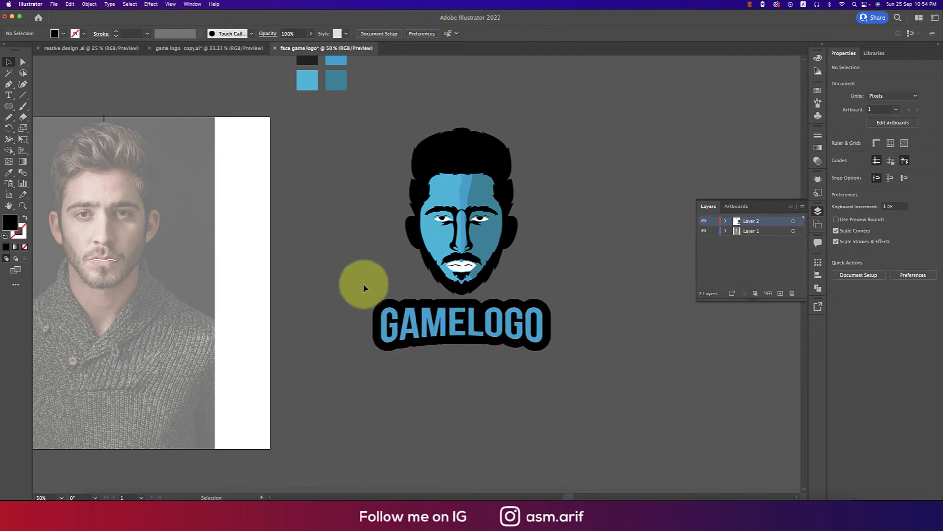
Group the GAMELOGO lettering with its backing shape, and group the head artwork separately.
drag(364, 285, 534, 324)
key(super+z)
click(604, 341)
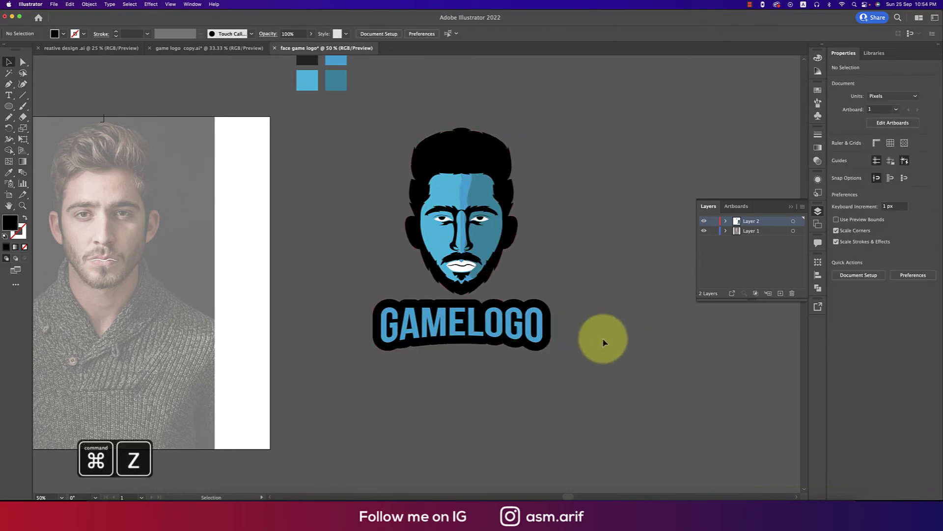
key(super+z)
click(467, 293)
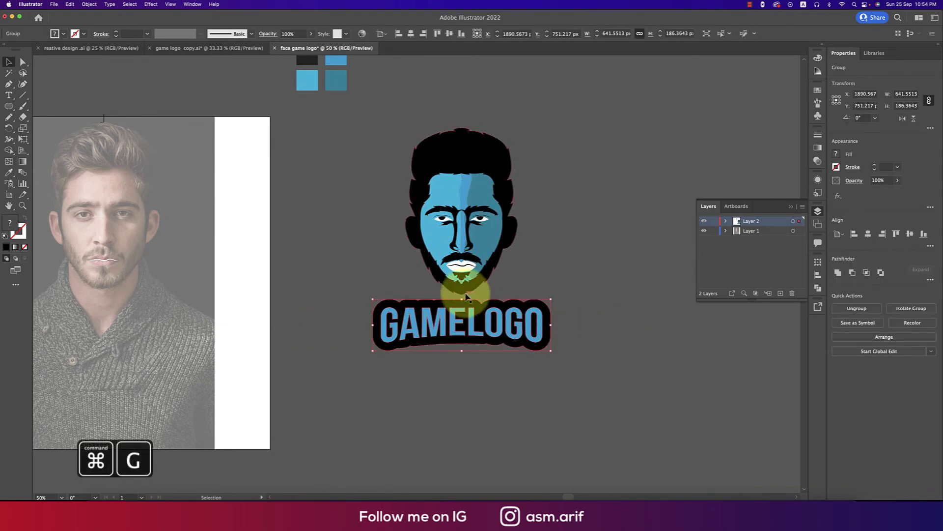
key(super+g)
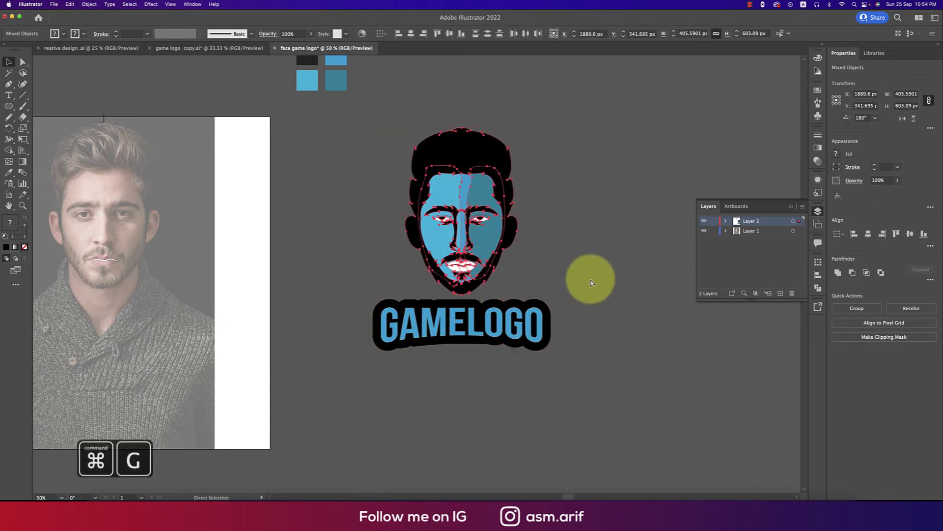
Centre the head and the title group horizontally on each other, and move the title group about 21 px down from the chin.
shift+click(525, 324)
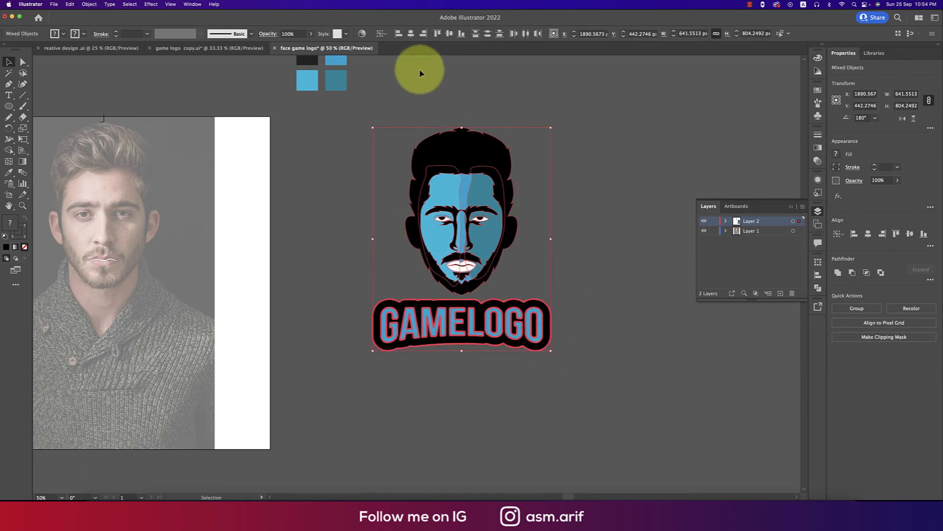
click(610, 280)
scroll(445, 318, up, 2)
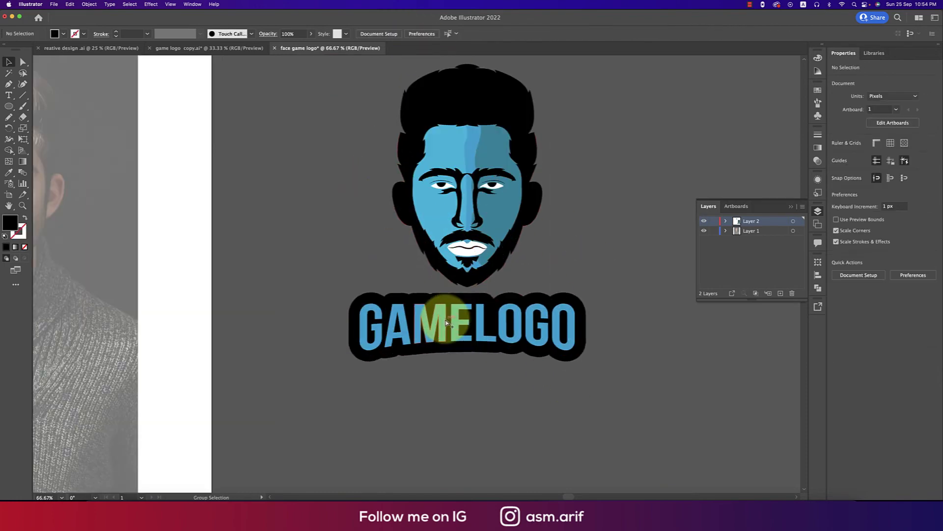
drag(479, 322, 480, 332)
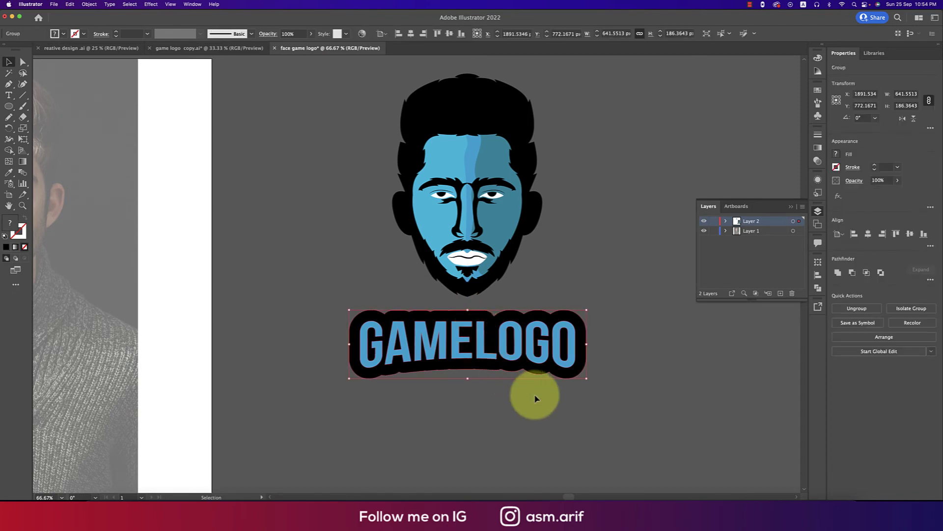
Isolate the title group, duplicate its black backing shape in place, and move the copy about 148 px down.
click(550, 379)
double_click(560, 376)
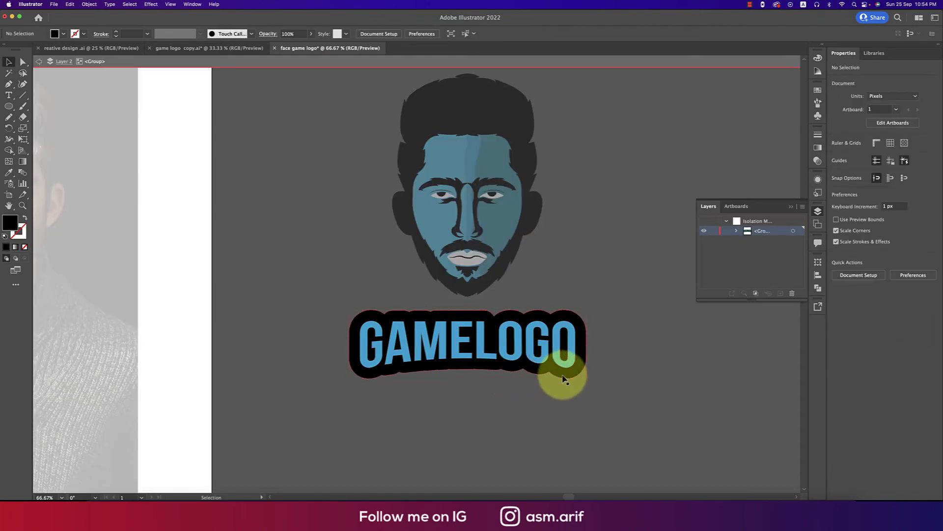
key(super+c)
key(super+f)
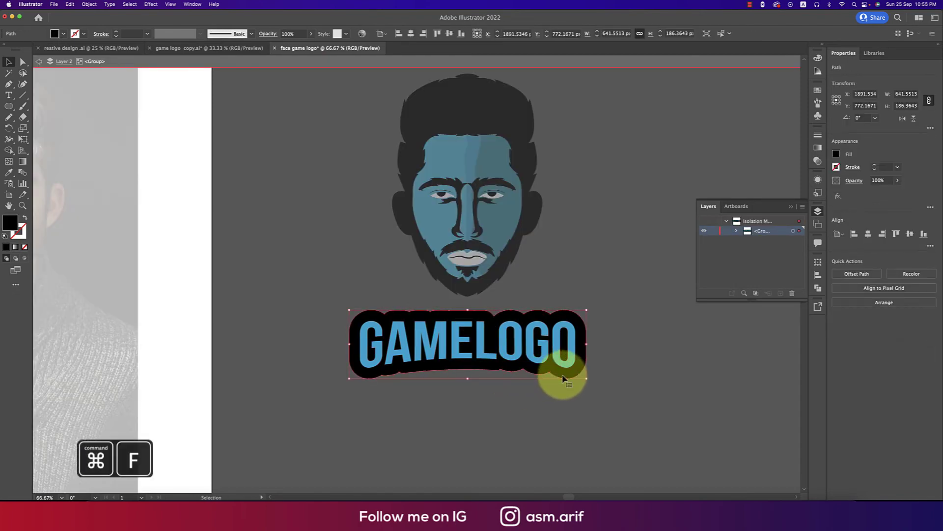
key(super+shift+bracketleft)
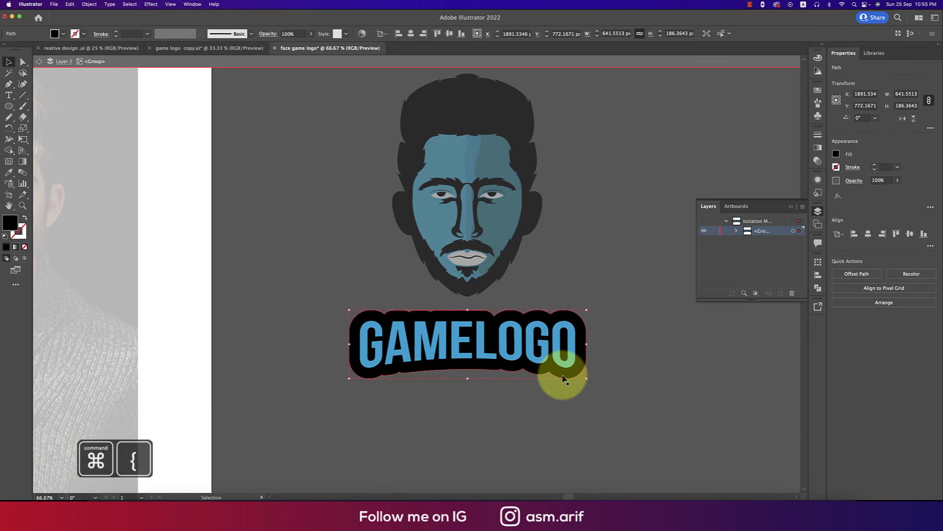
drag(562, 378, 566, 431)
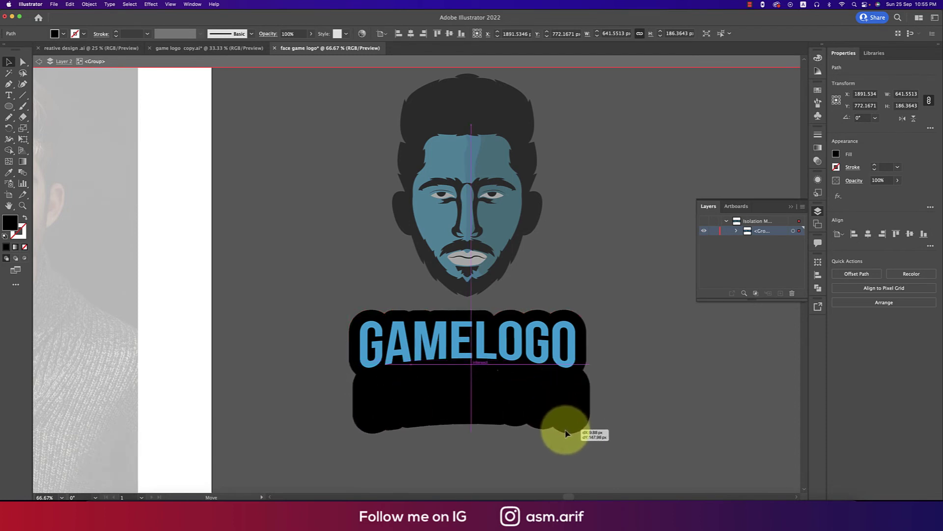
double_click(11, 221)
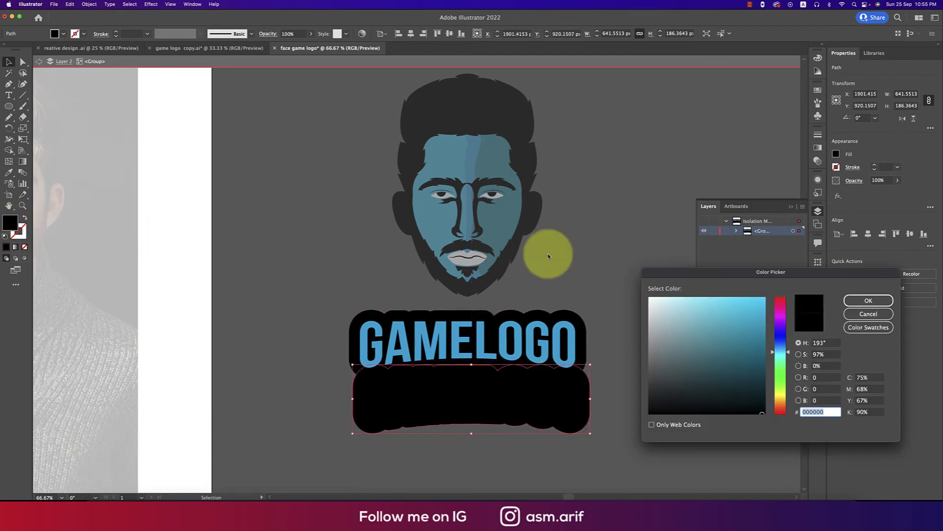
click(654, 398)
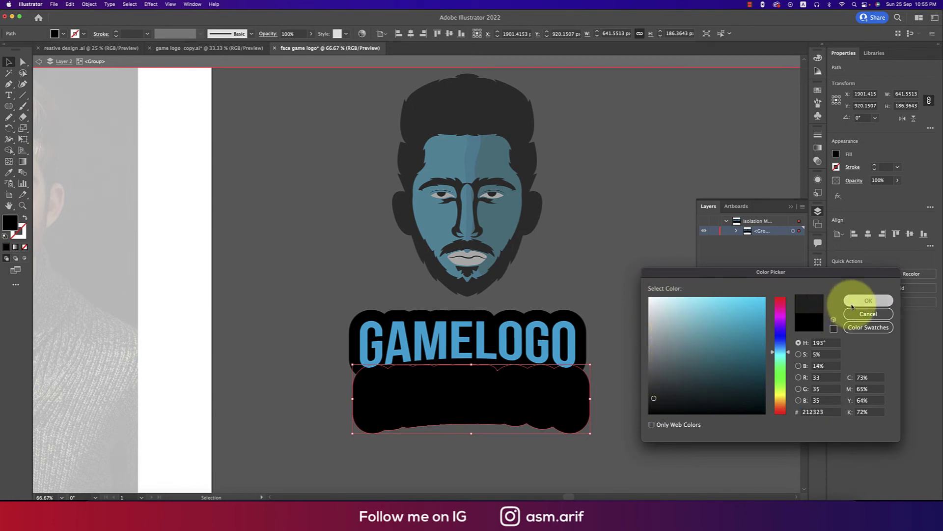
click(867, 301)
key(super+z)
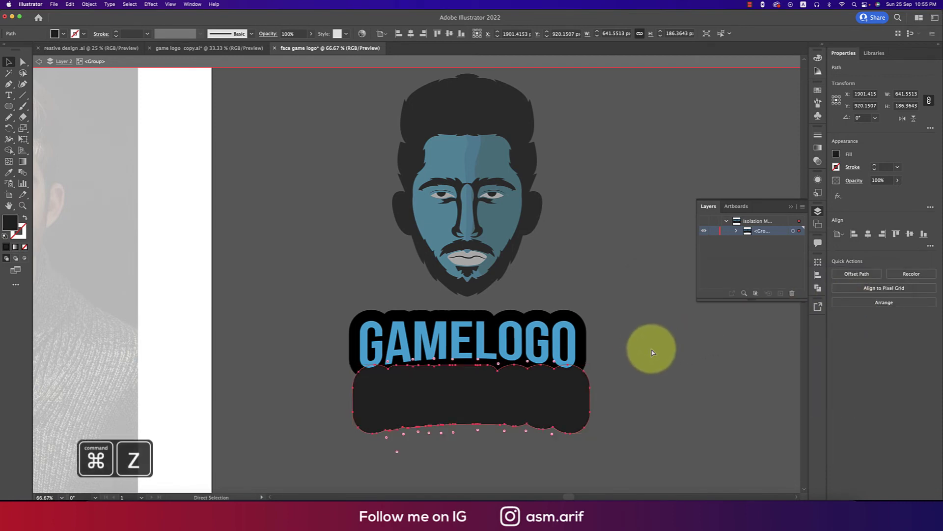
Fill the backing shape directly behind the GAMELOGO lettering with a dark grey swatch.
click(571, 320)
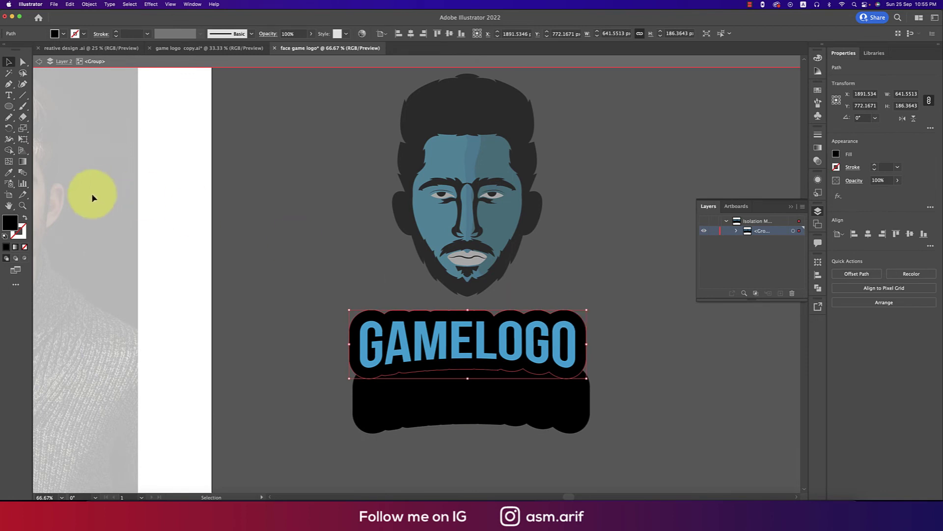
click(64, 34)
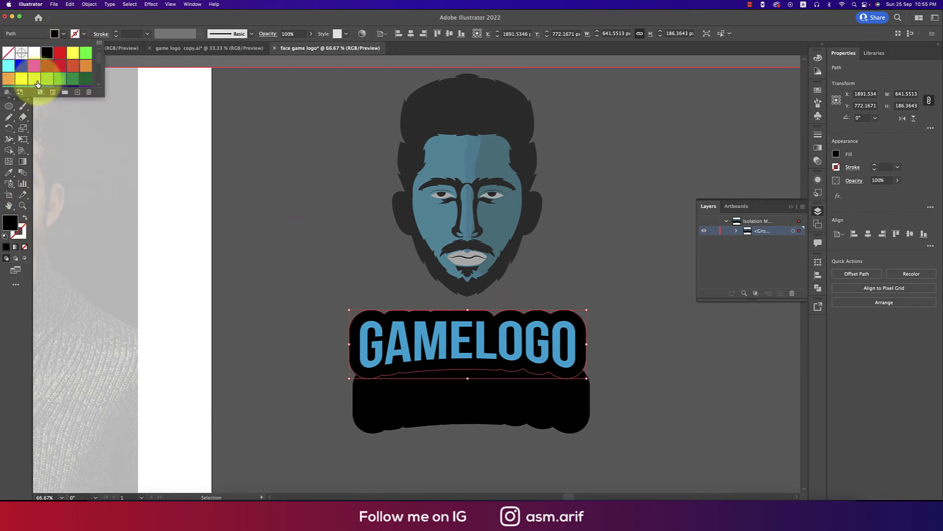
scroll(47, 79, down, 3)
click(47, 52)
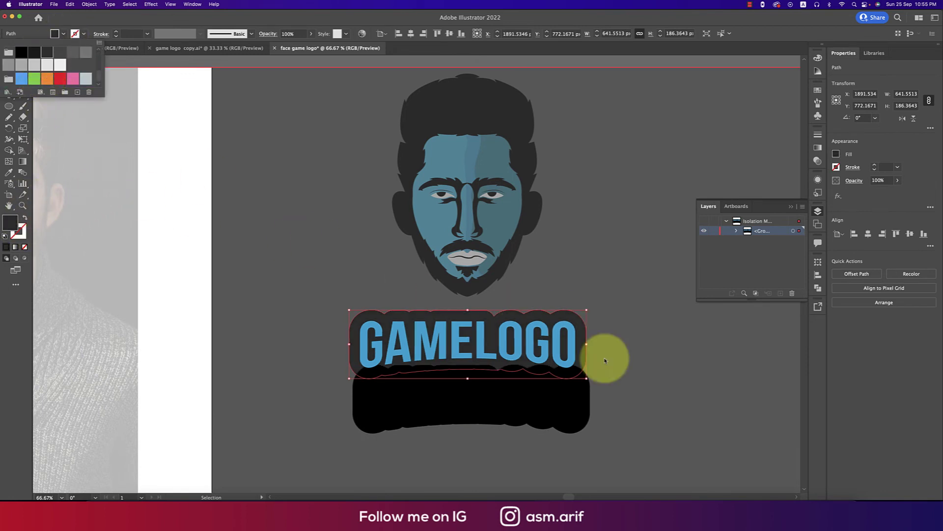
Send the lower black copy of the backing shape behind the dark grey one and deselect it.
click(614, 360)
click(581, 420)
key(super+shift+bracketleft)
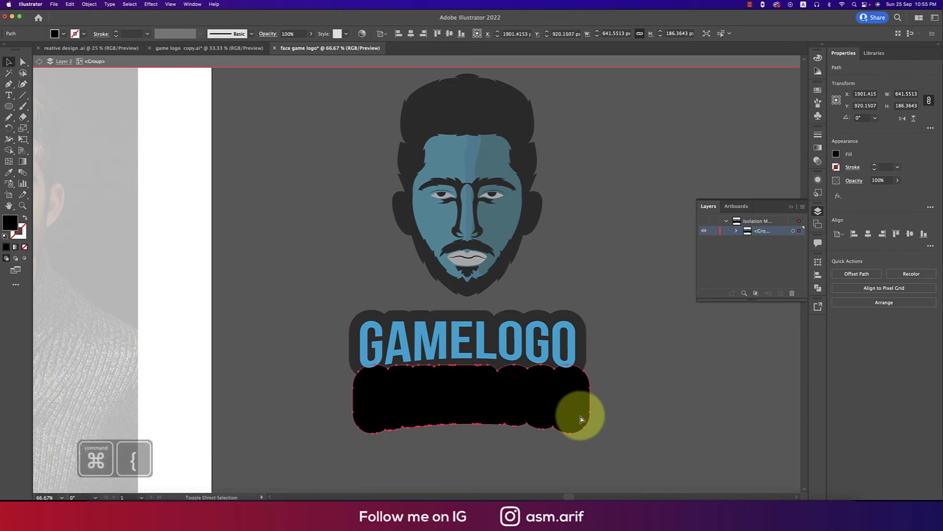
click(651, 362)
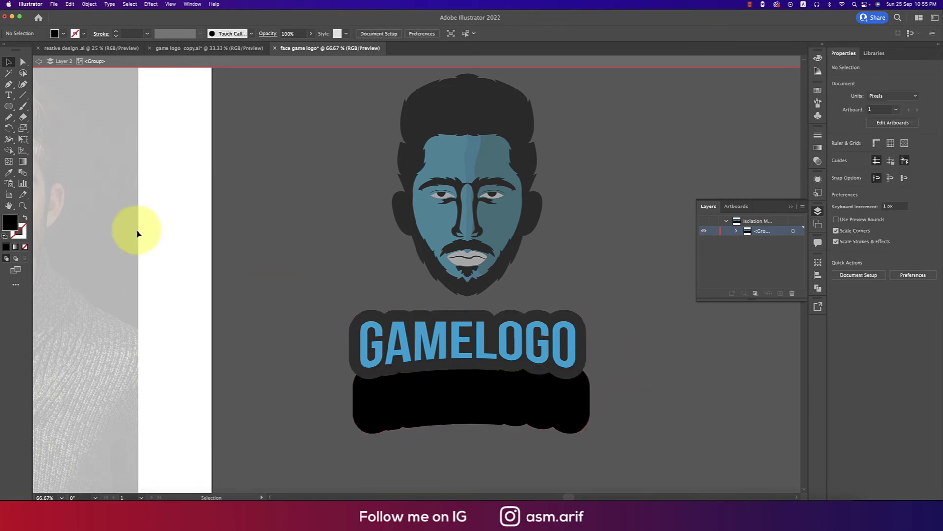
Blend the lower black copy with the dark grey backing shape, shorten the extrusion by raising the copy, and leave the isolated group.
click(24, 174)
click(359, 410)
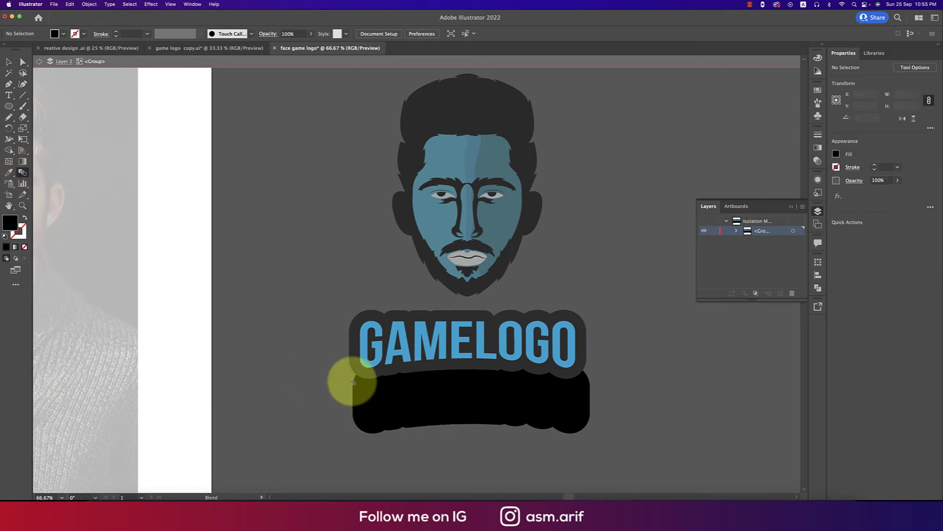
click(356, 367)
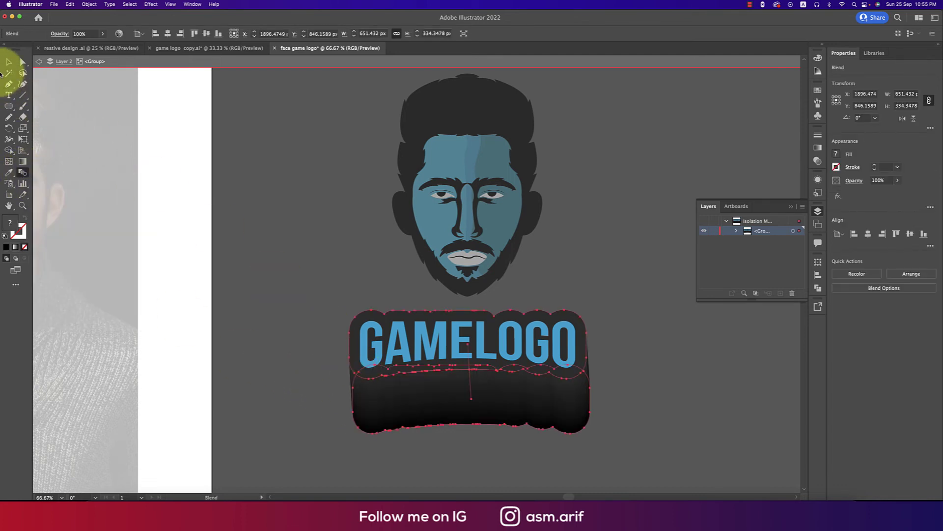
double_click(600, 372)
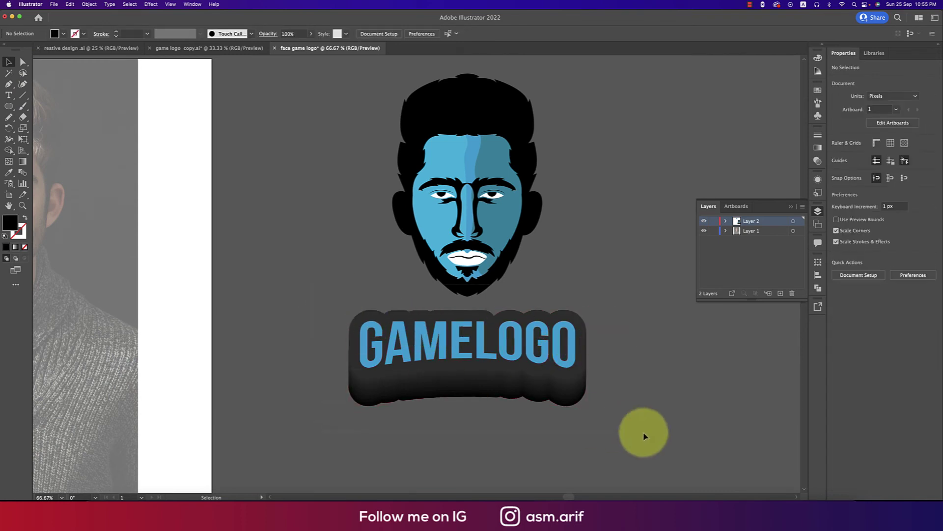
key(super+a)
click(652, 411)
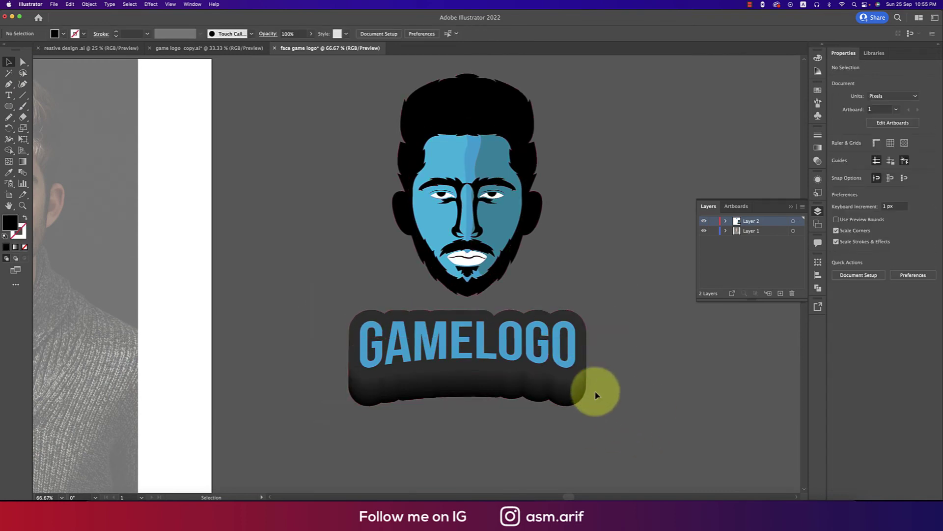
Draw a closed black neck-and-shoulders shape with the Pen tool from both jaw sides down to the ends of the GAMELOGO backing.
key(p)
click(349, 331)
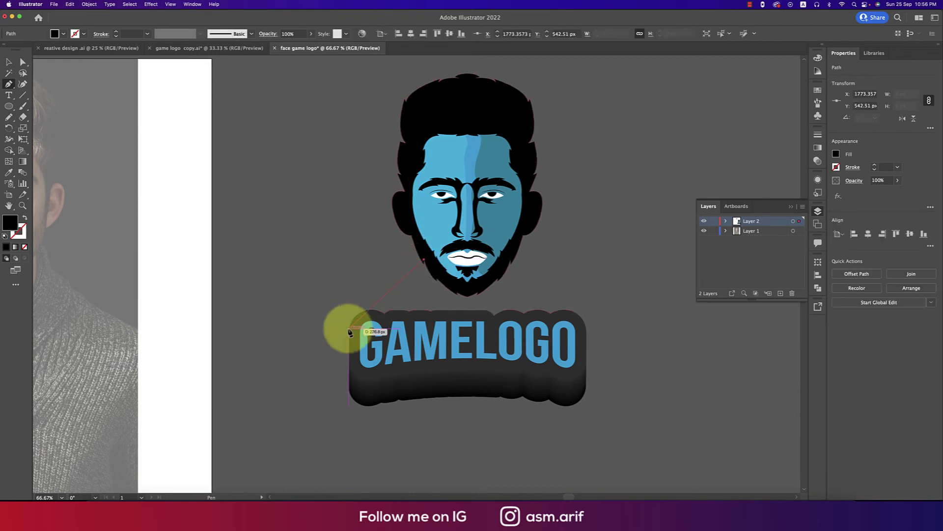
click(356, 323)
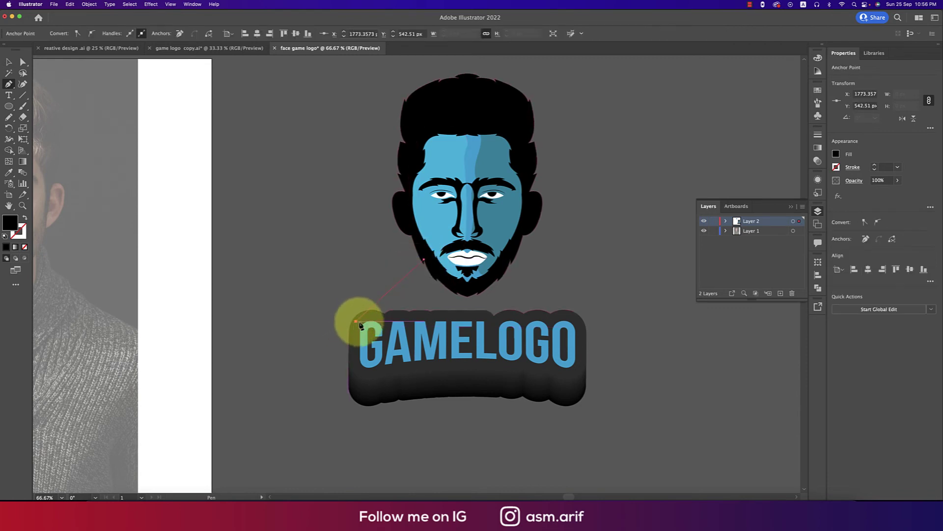
click(573, 322)
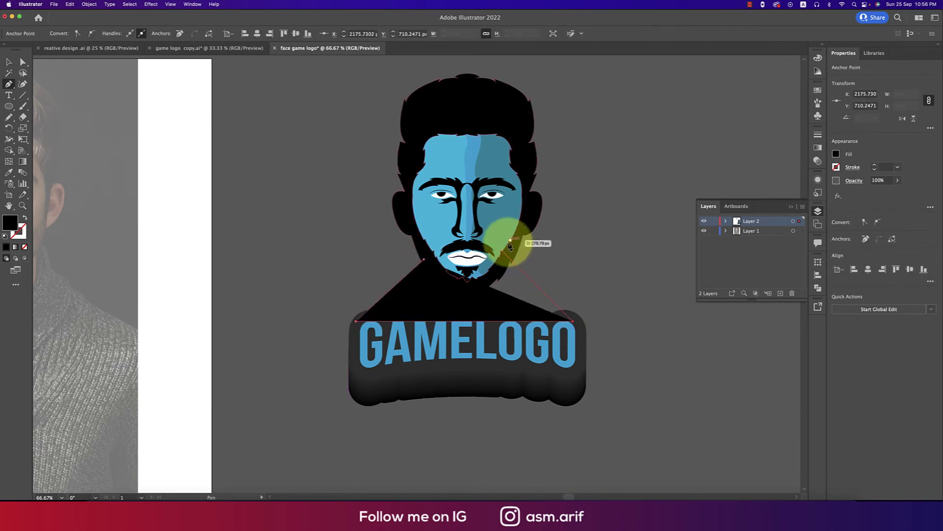
click(503, 253)
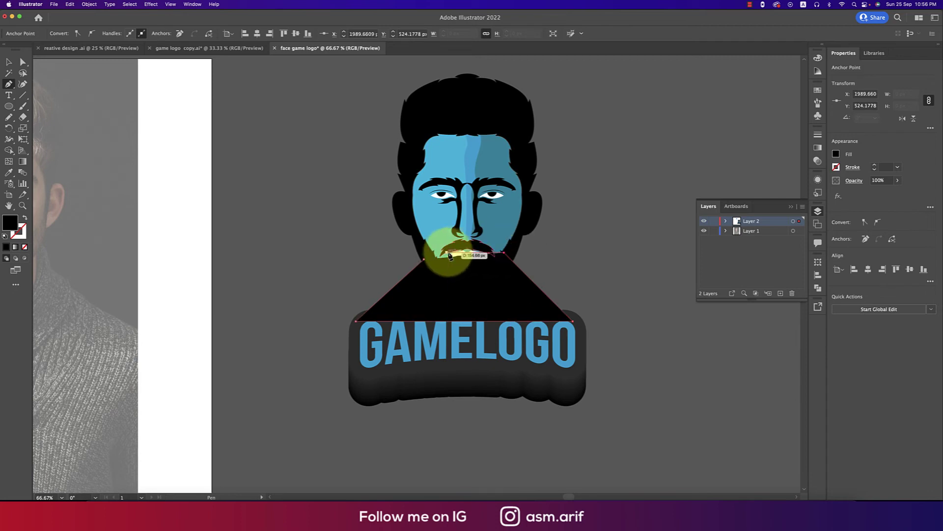
click(424, 259)
Send the black neck-and-shoulders shape behind the face artwork and the GAMELOGO title.
key(super+bracketleft)
key(super+bracketleft)
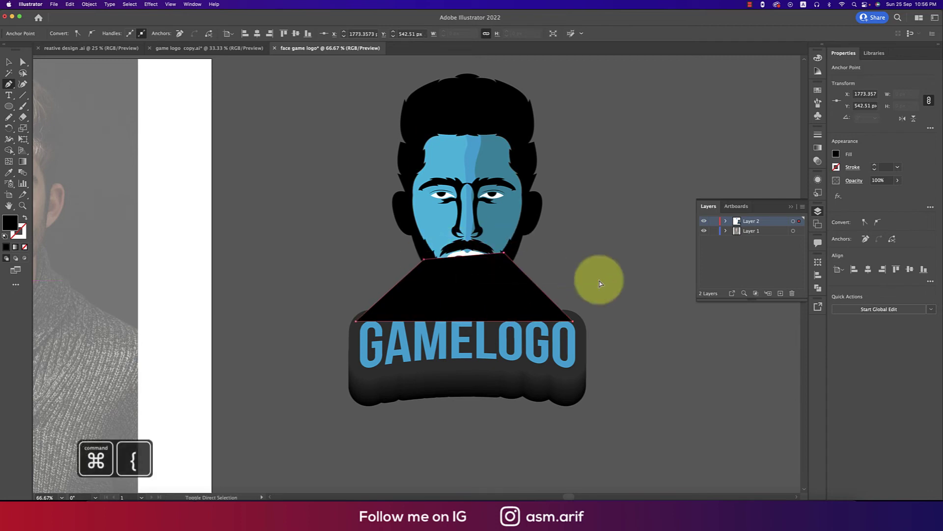
key(v)
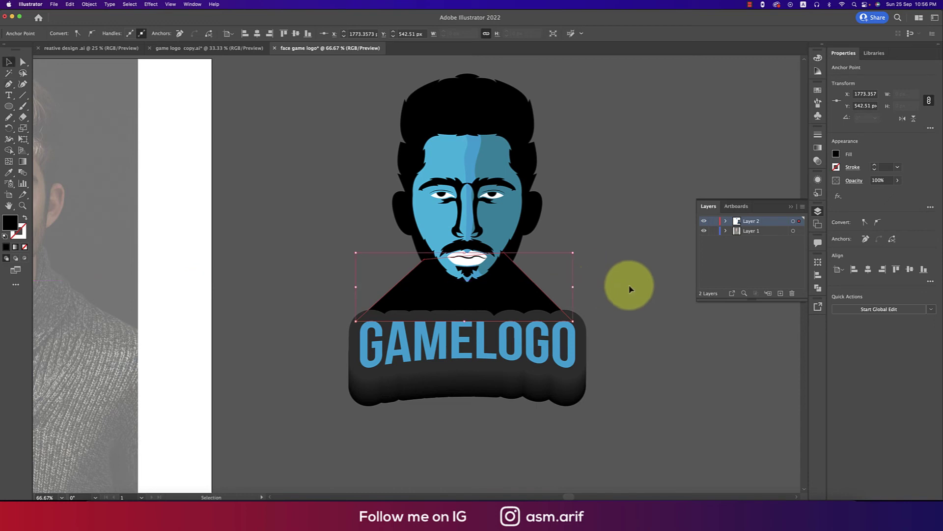
Isolate the face group and separate the beard and jaw area from the black head silhouette with the Shape Builder tool.
click(629, 287)
click(538, 294)
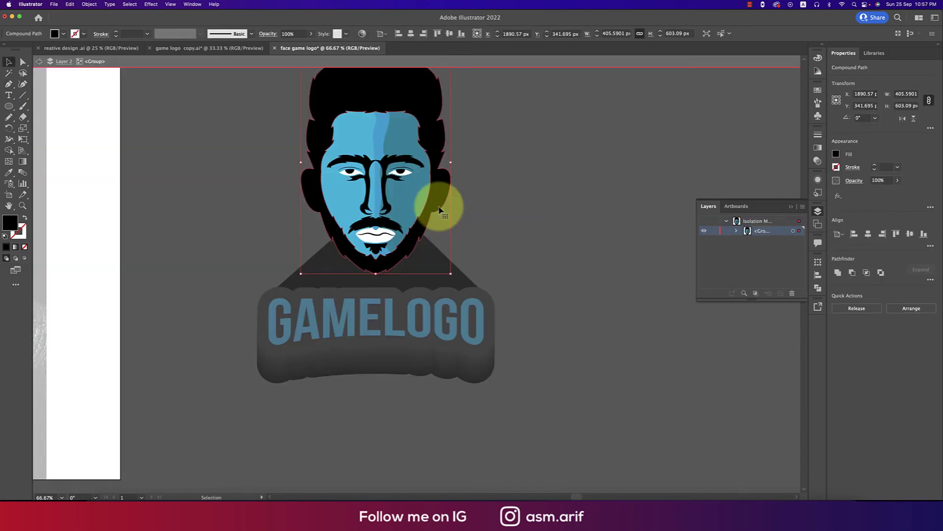
click(434, 183)
shift+click(438, 209)
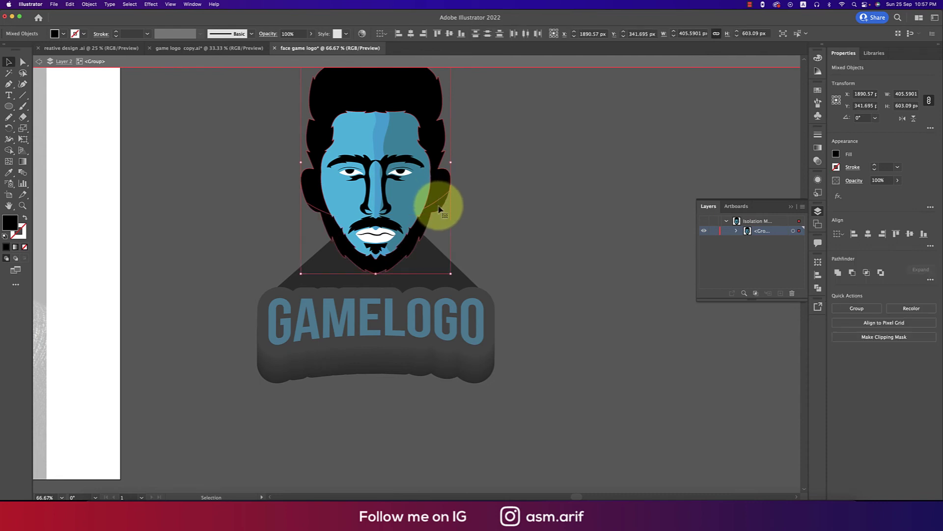
key(shift+m)
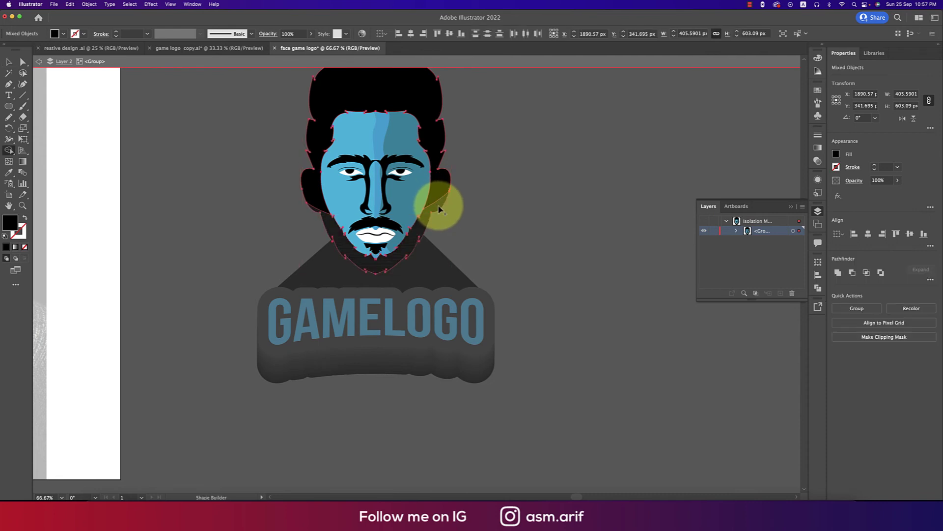
click(440, 210)
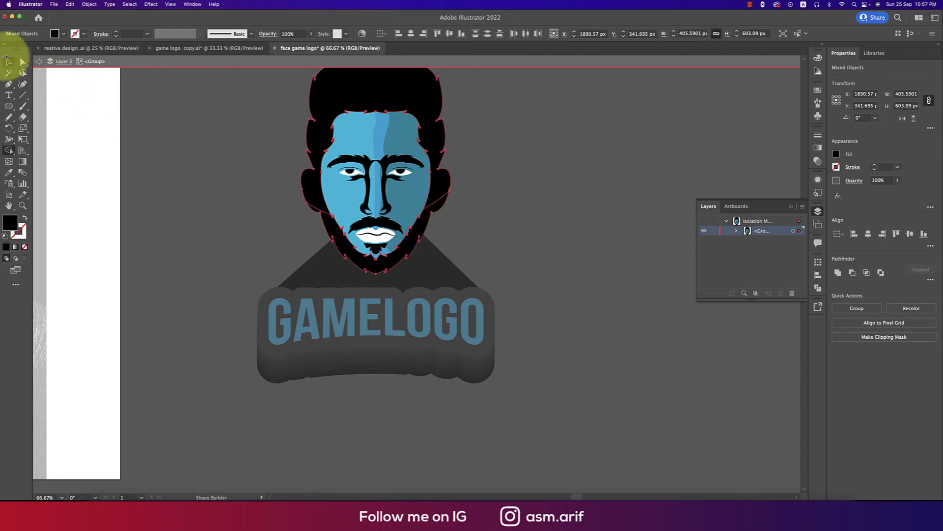
click(259, 209)
drag(373, 258, 541, 294)
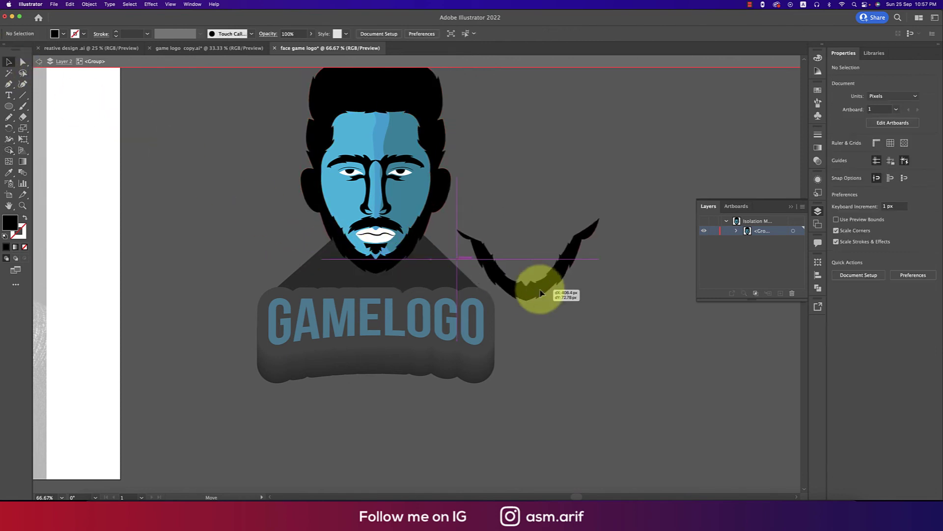
key(super+z)
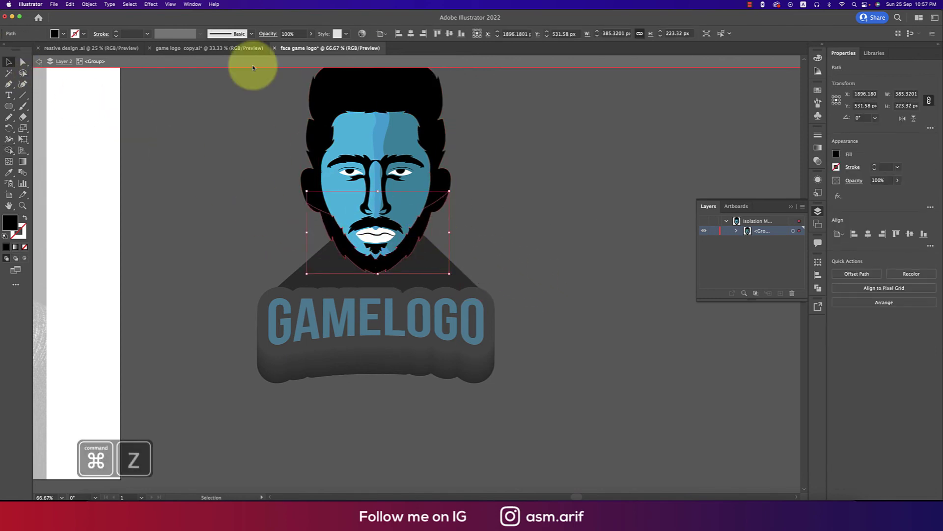
Outline the black beard shape with a 1 pt light cyan stroke and leave the isolated face group.
click(84, 34)
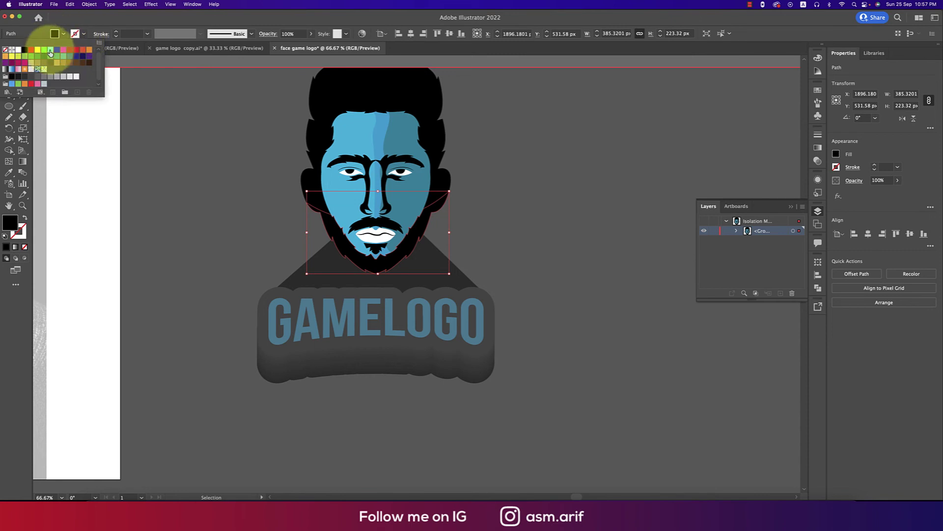
click(506, 232)
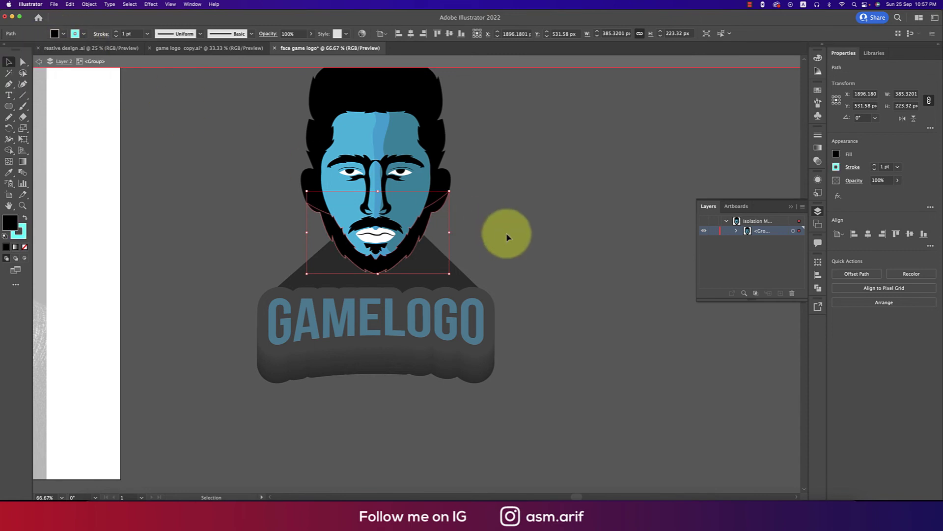
click(480, 219)
scroll(479, 222, up, 5)
scroll(516, 221, left, 2)
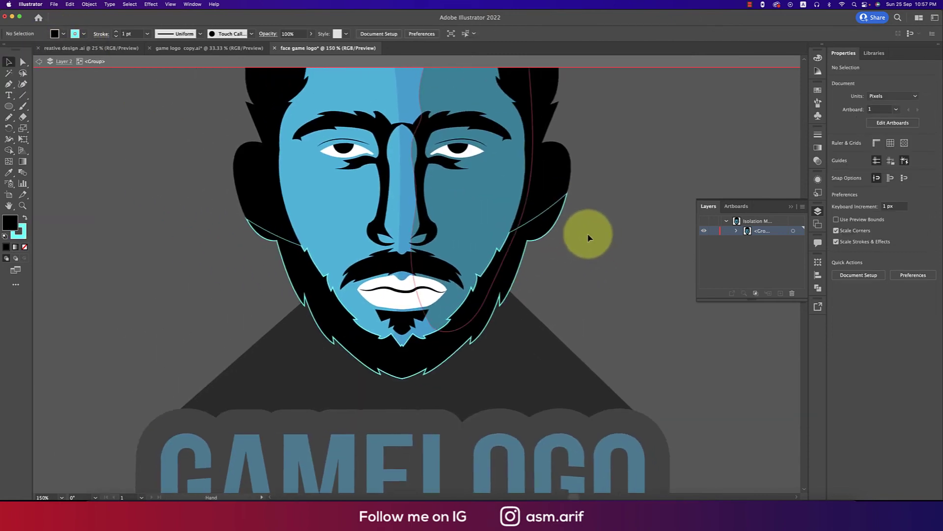
click(543, 195)
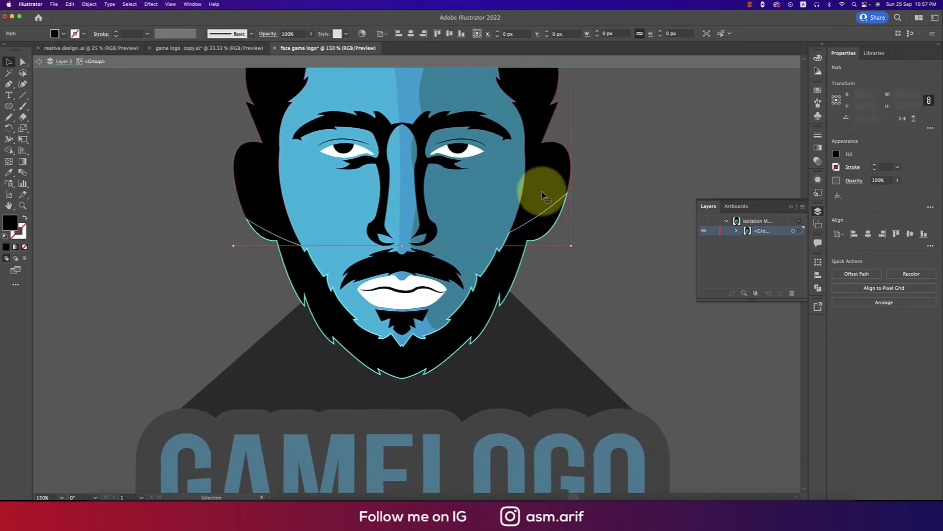
click(579, 290)
click(512, 290)
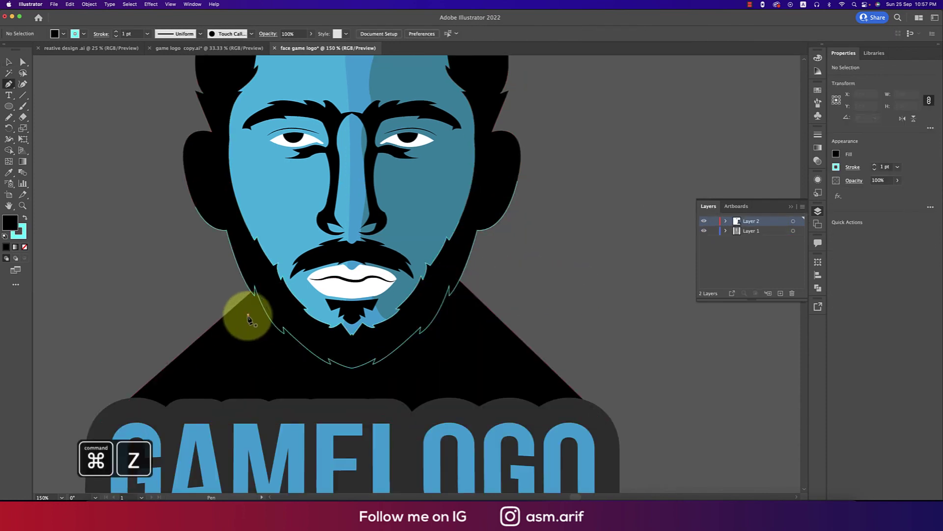
Draw a closed angular highlight with the Pen tool on the shoulder at the image's left, with a narrow notch cut into its outer side.
click(248, 315)
click(216, 339)
click(260, 353)
click(207, 346)
click(167, 385)
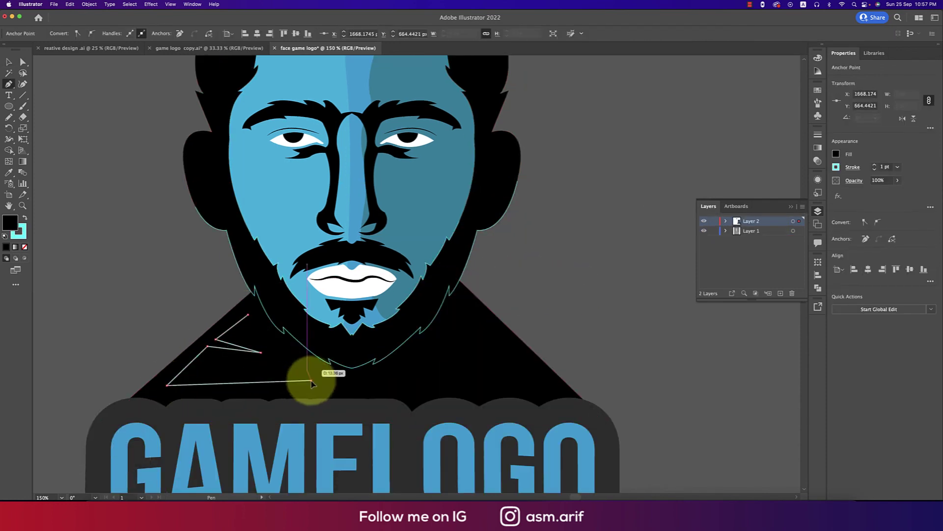
click(311, 380)
click(257, 326)
click(242, 329)
click(248, 314)
Fill the shoulder highlight with the mid blue sampled from the nose bridge, without a stroke, and deselect it.
key(i)
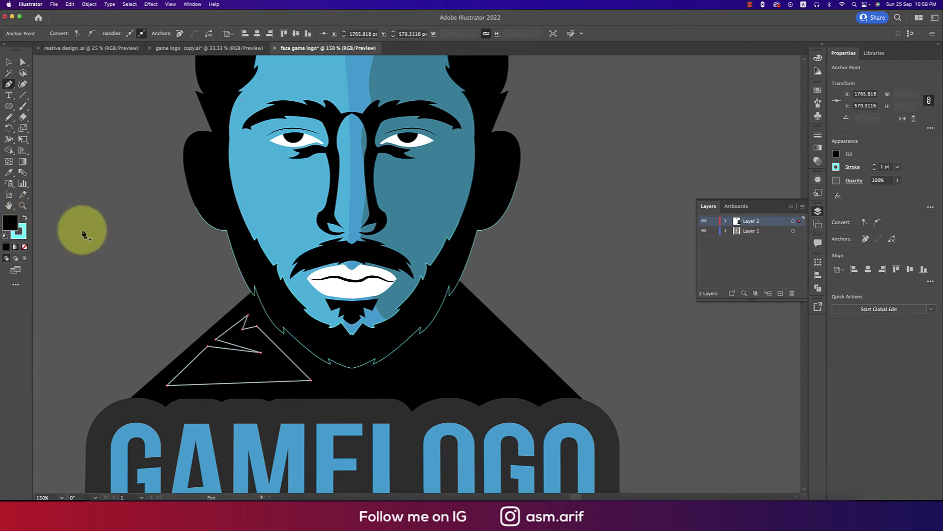
click(374, 242)
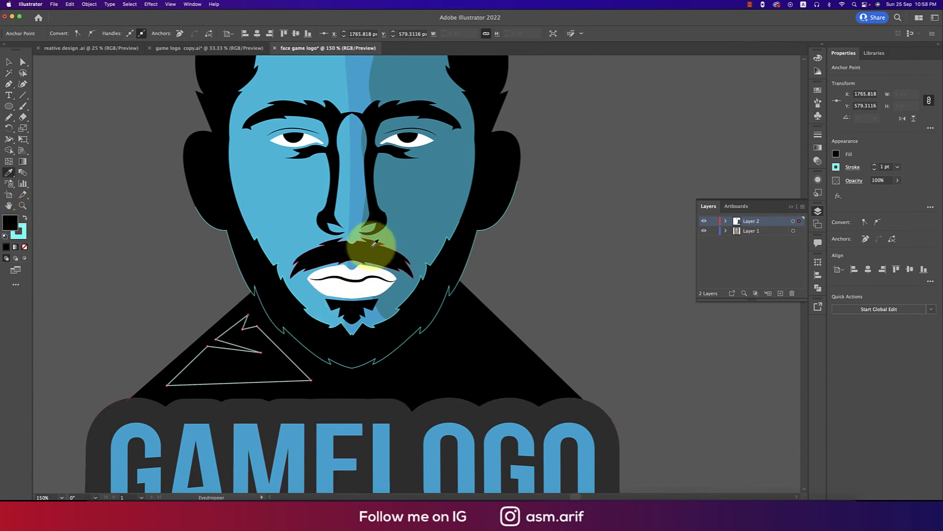
click(352, 203)
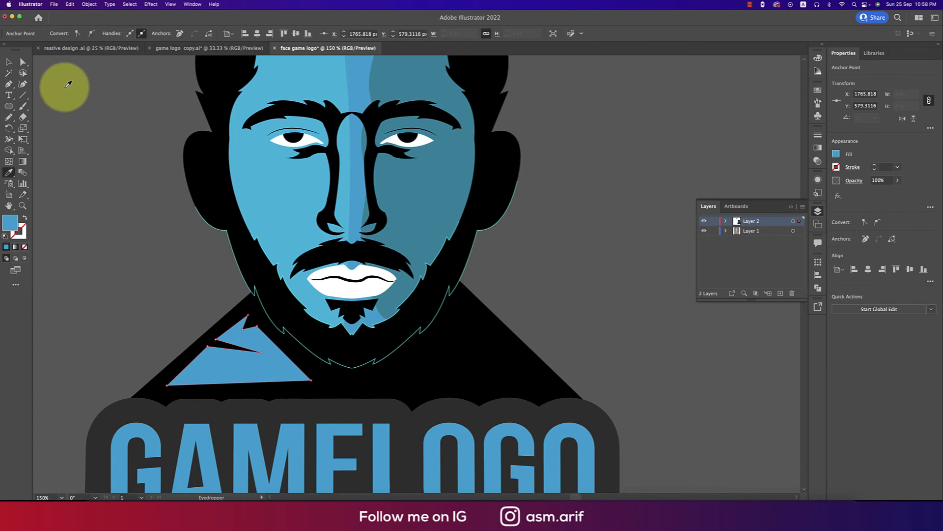
click(9, 61)
click(109, 218)
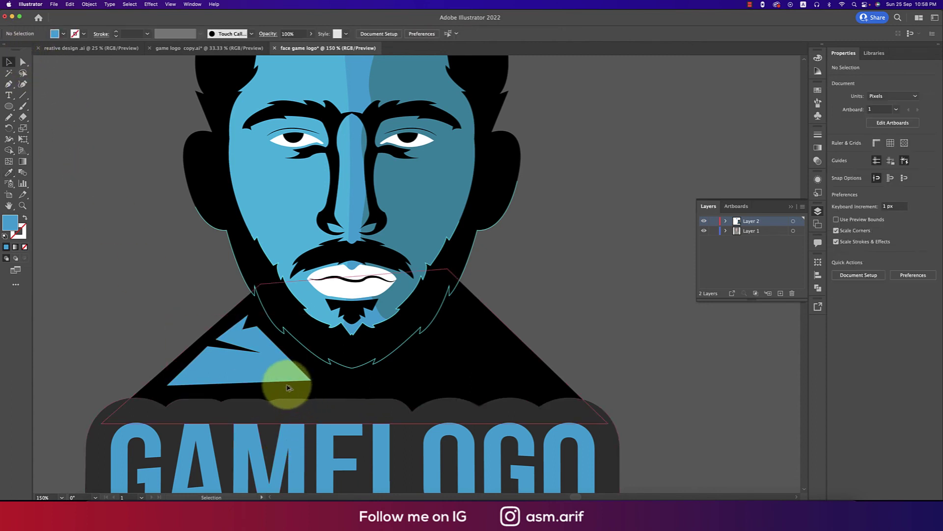
drag(288, 387, 522, 385)
key(super+z)
key(super+z)
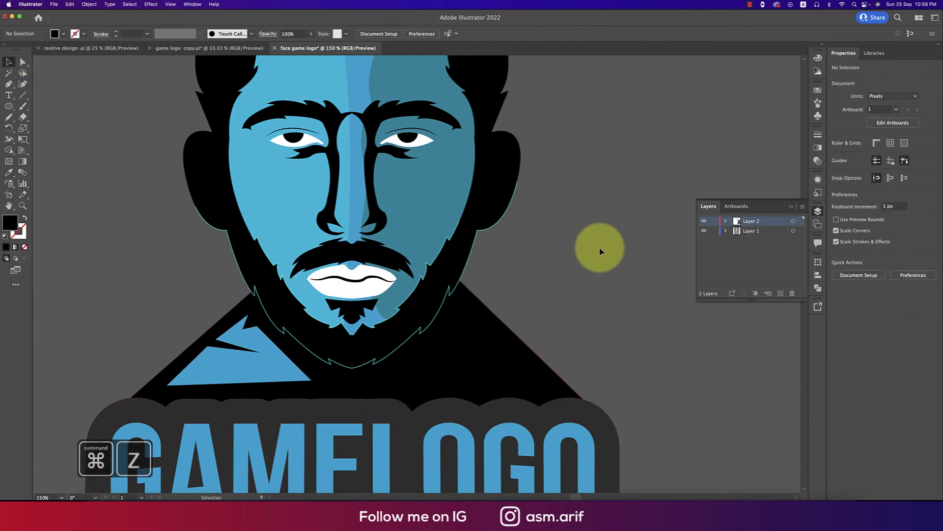
Copy the blue shoulder highlight to the opposite shoulder, flip the copy horizontally and align it to mirror the original.
drag(252, 376, 477, 376)
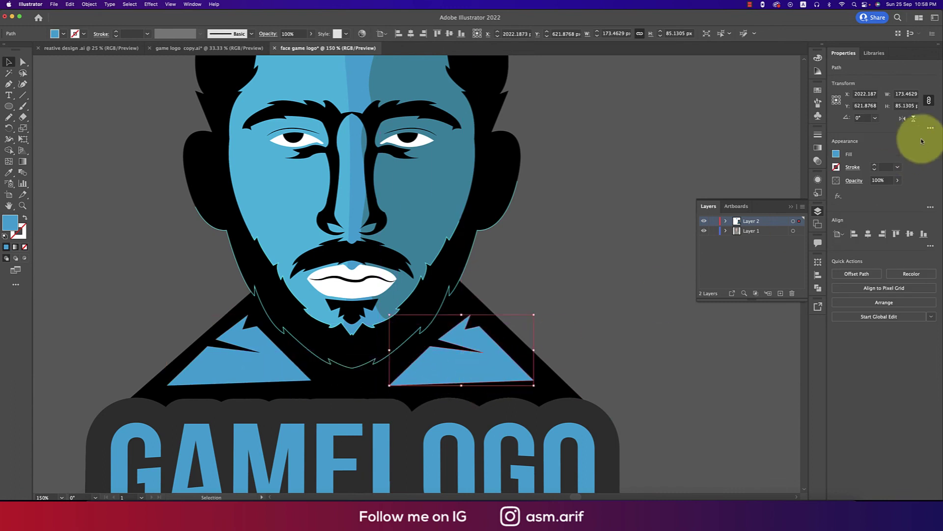
click(902, 119)
click(641, 314)
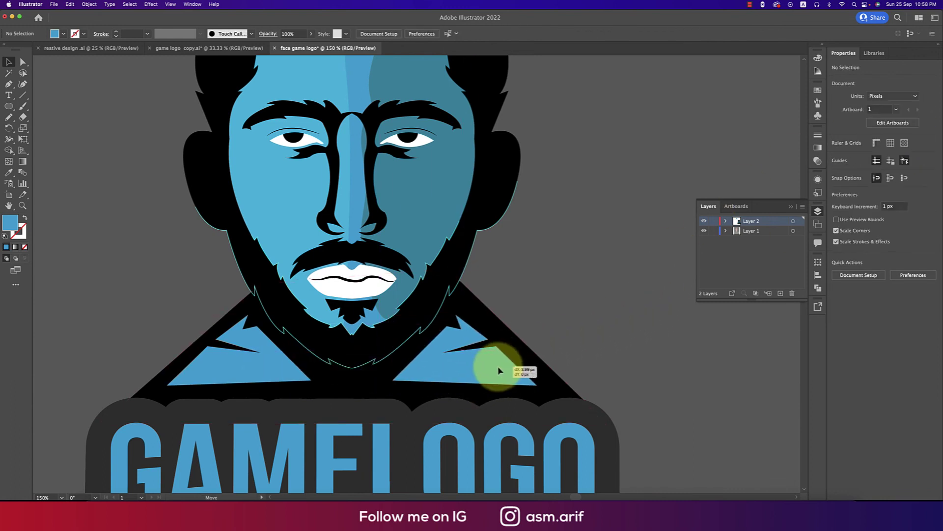
drag(498, 371, 499, 370)
click(604, 323)
Recolour the front backing shape inside the GAMELOGO blend with the near-black sampled from its extrusion, and exit isolation.
scroll(605, 324, down, 2)
drag(650, 362, 592, 325)
double_click(557, 341)
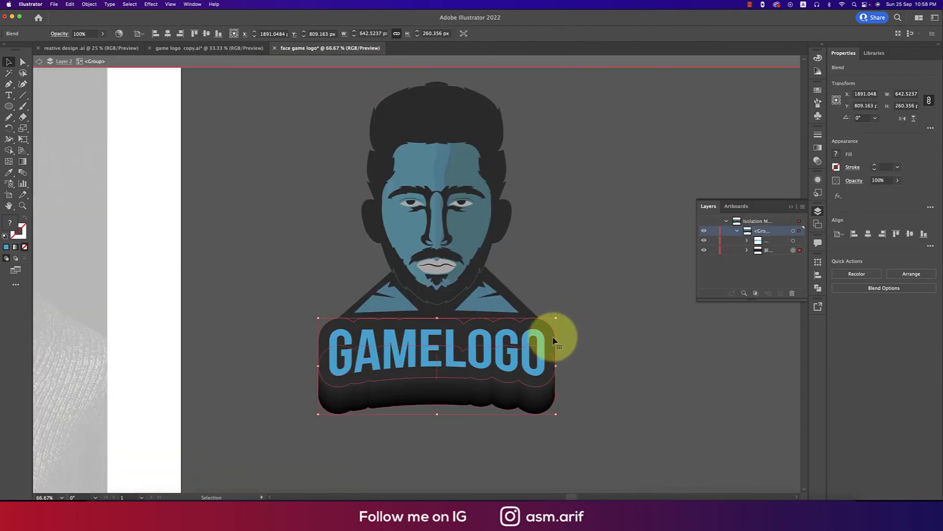
double_click(554, 340)
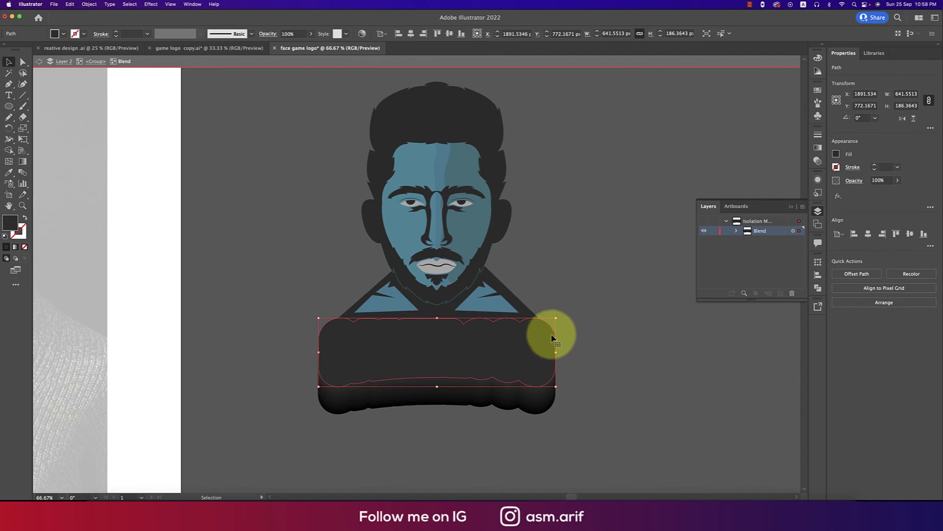
key(i)
click(543, 407)
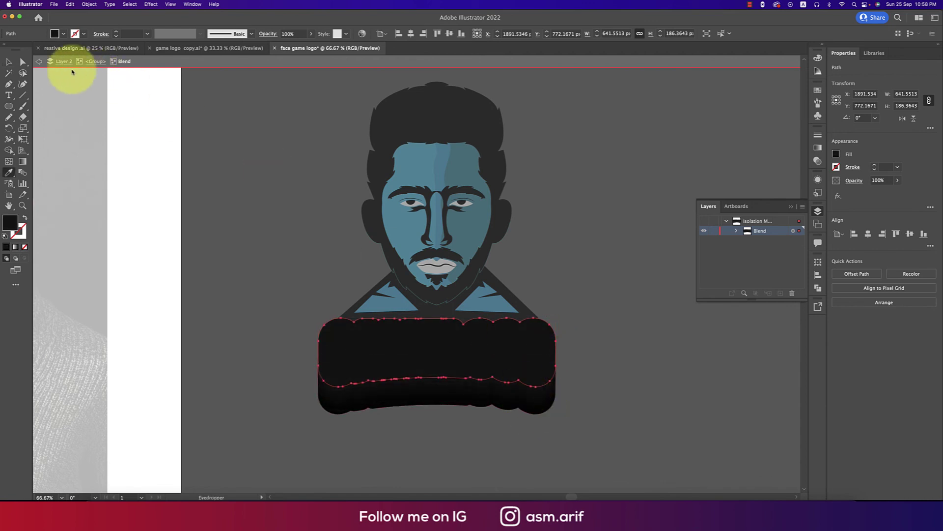
click(9, 62)
double_click(238, 190)
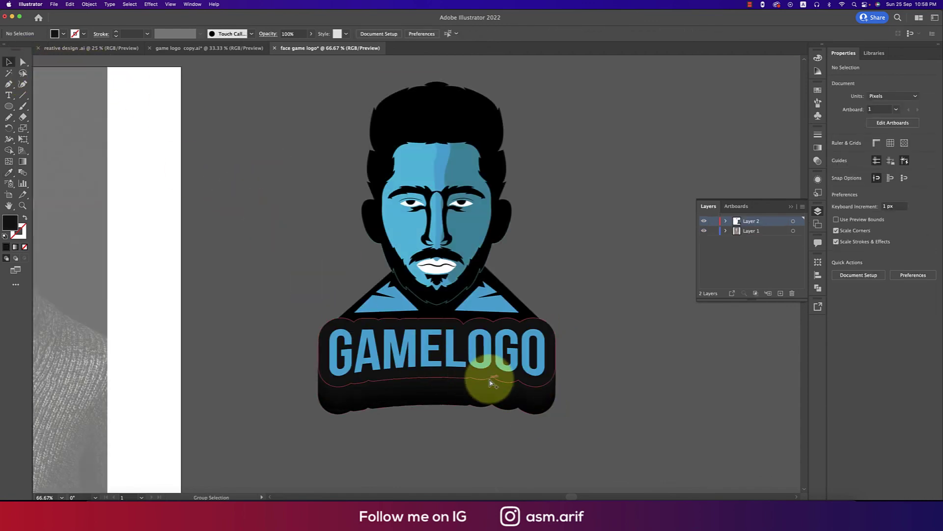
scroll(490, 381, up, 1)
scroll(491, 382, down, 2)
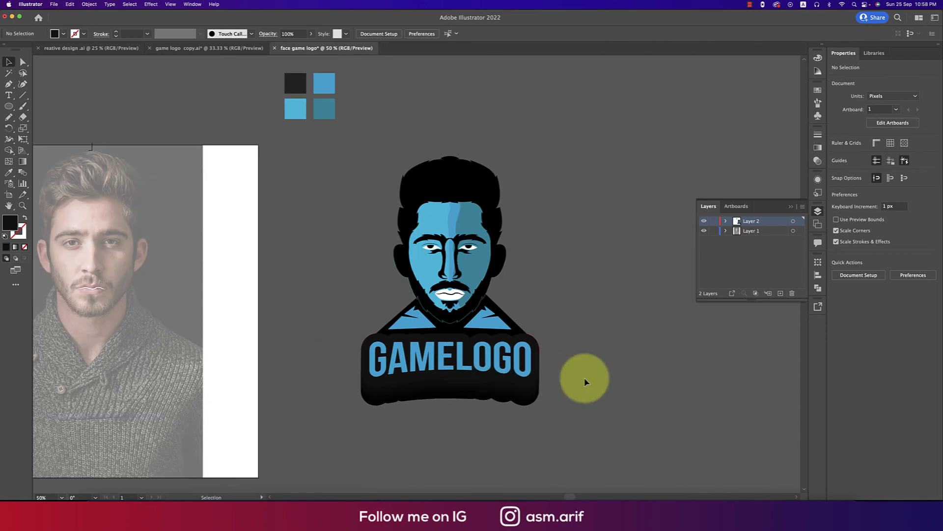
drag(378, 132, 575, 411)
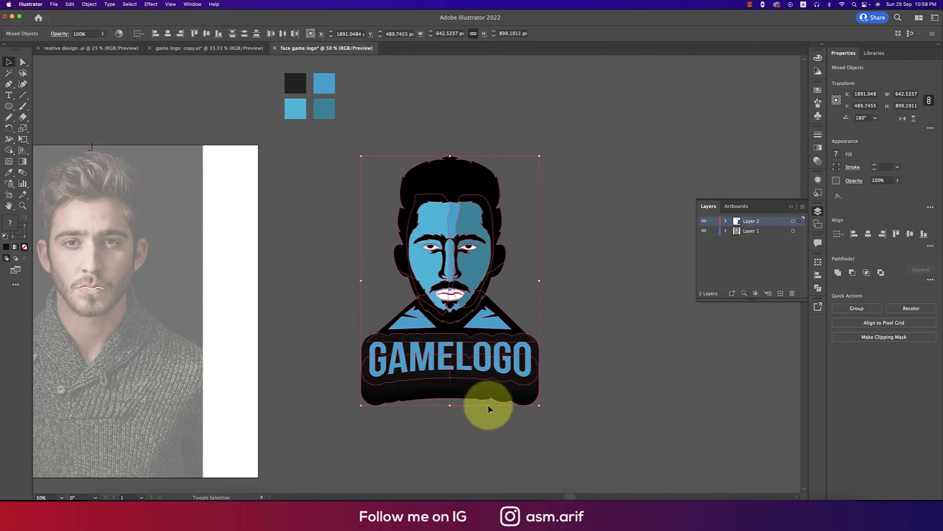
click(574, 397)
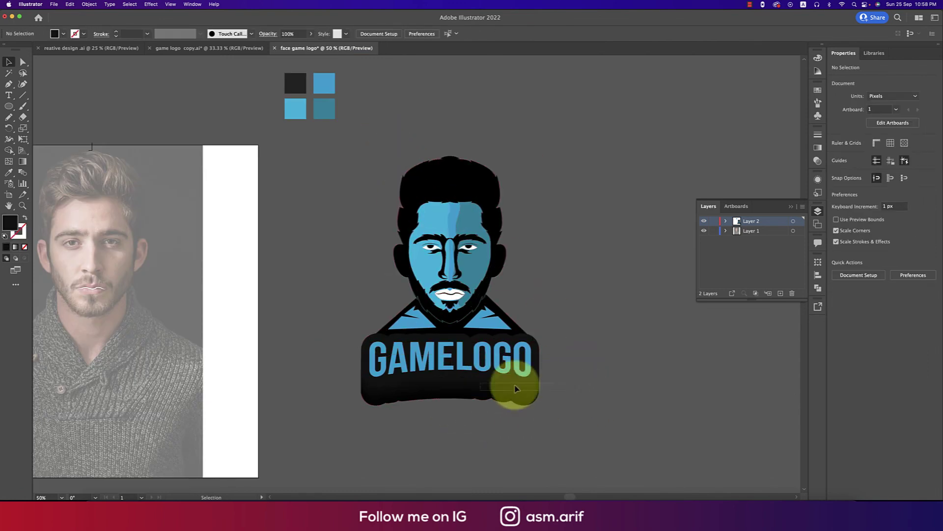
Enlarge the GAMELOGO title with its backing to about 872 px wide and shift it slightly down below the neck.
drag(515, 388, 331, 362)
drag(450, 406, 459, 423)
drag(533, 373, 533, 387)
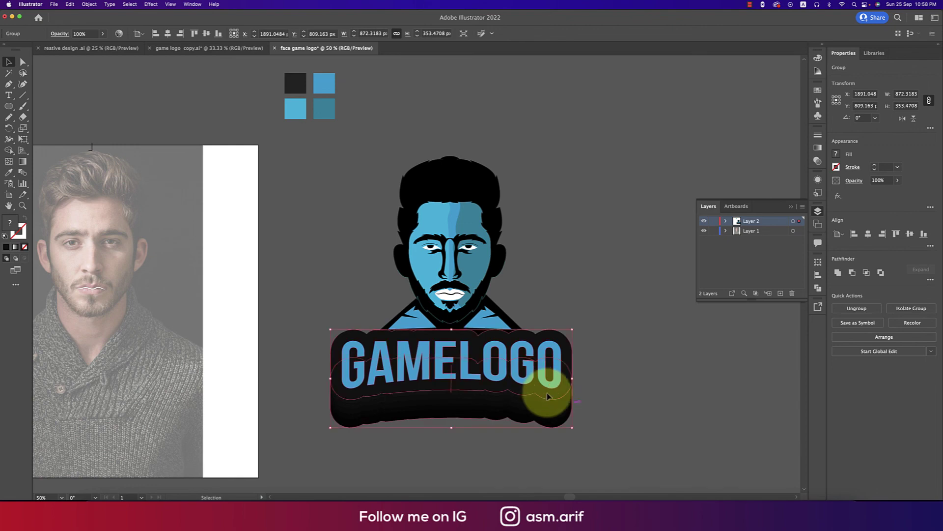
Shorten the extrusion beneath the GAMELOGO title by raising the blend's lower black shape, and leave the isolated group.
double_click(521, 411)
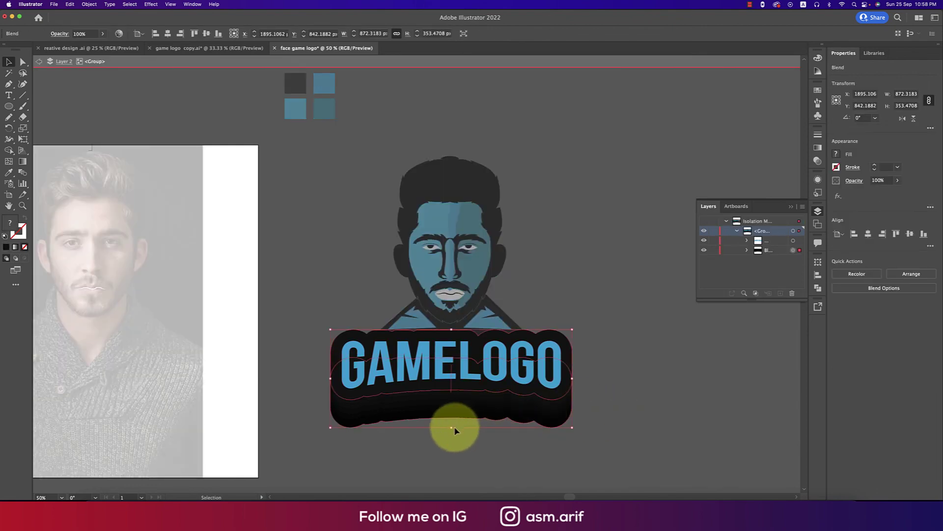
drag(451, 427, 456, 397)
key(super+z)
key(super+z)
key(super+z)
double_click(492, 436)
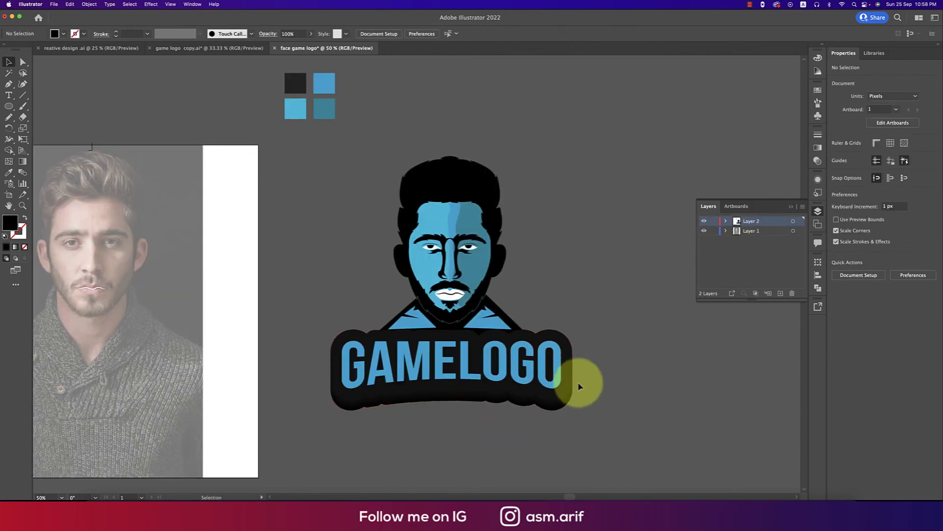
drag(619, 387, 589, 384)
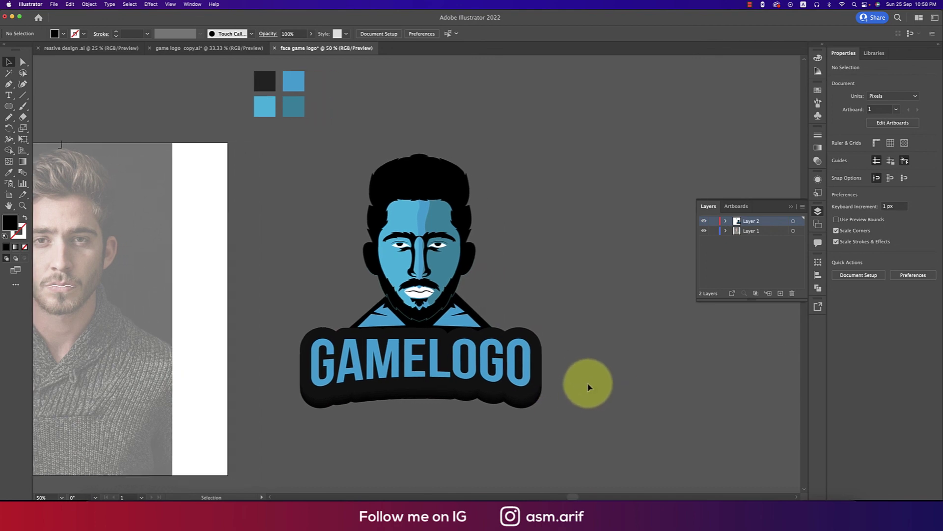